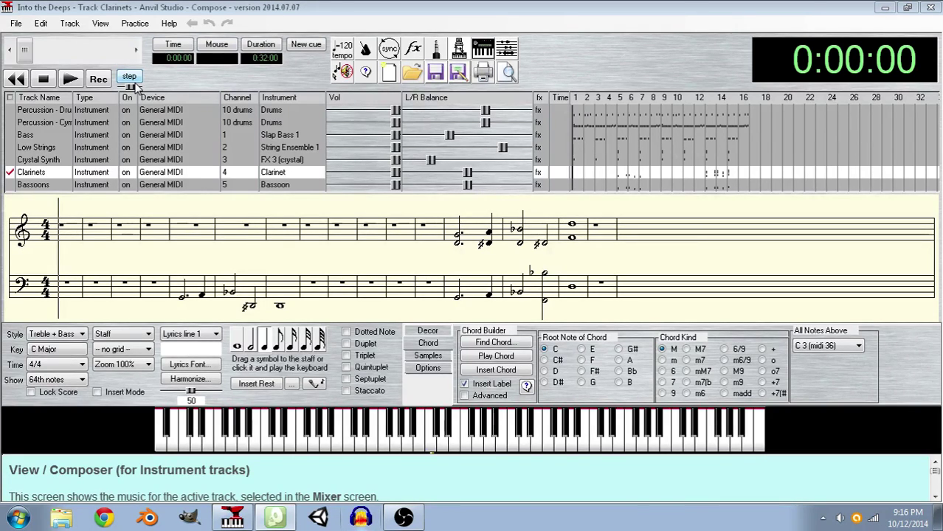
- Open the recent song The Temple of the Goddess.mid
left_click(15, 23)
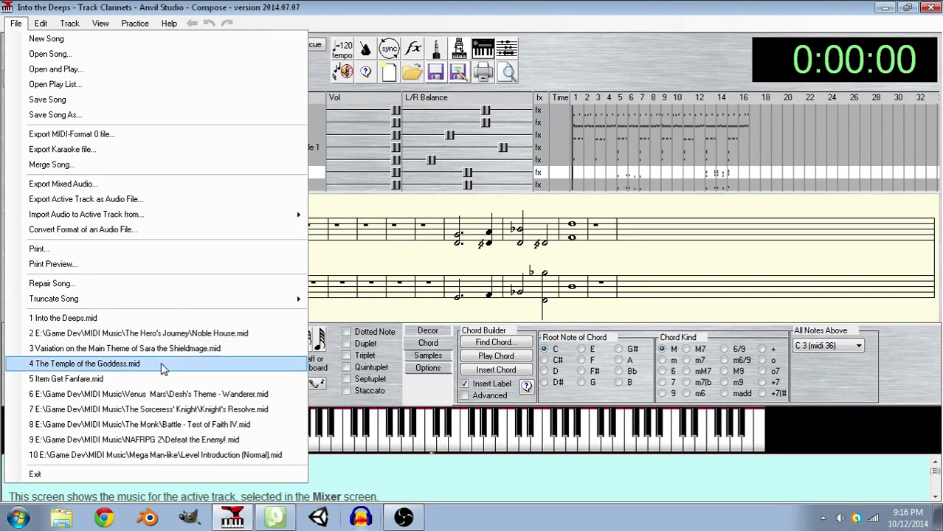
left_click(156, 369)
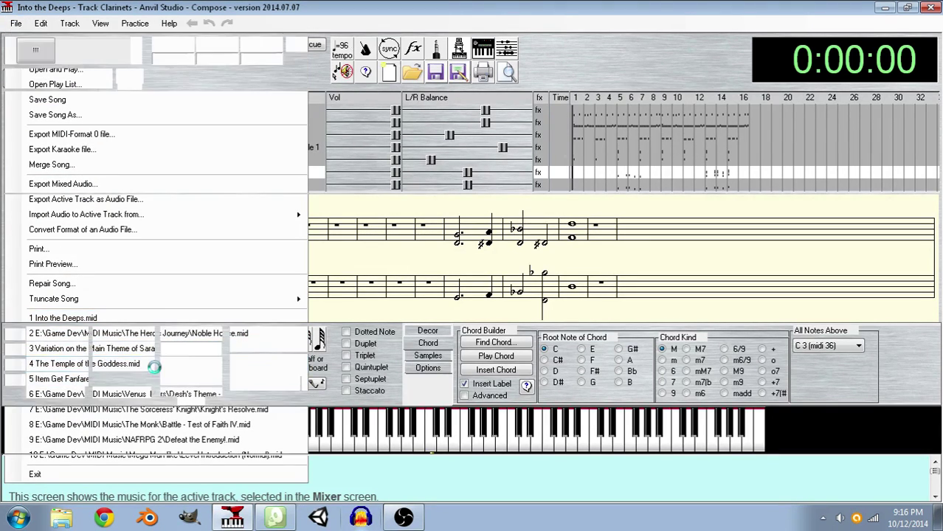
- Switch to SynthFont, open The Temple of the Goddess.mid from the Sara the Shieldmage folder, and play it back
left_click(278, 518)
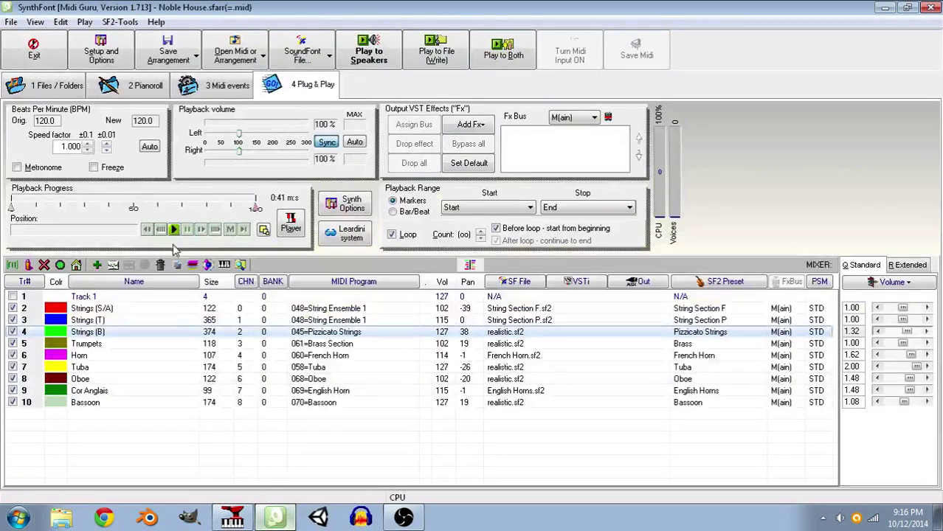
left_click(177, 64)
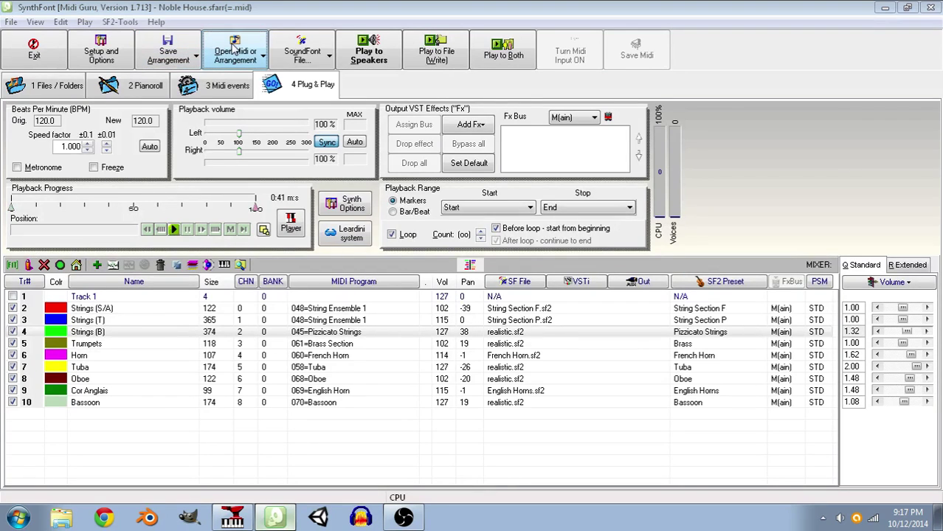
key("ctrl+o")
left_click_drag(652, 173, 652, 255)
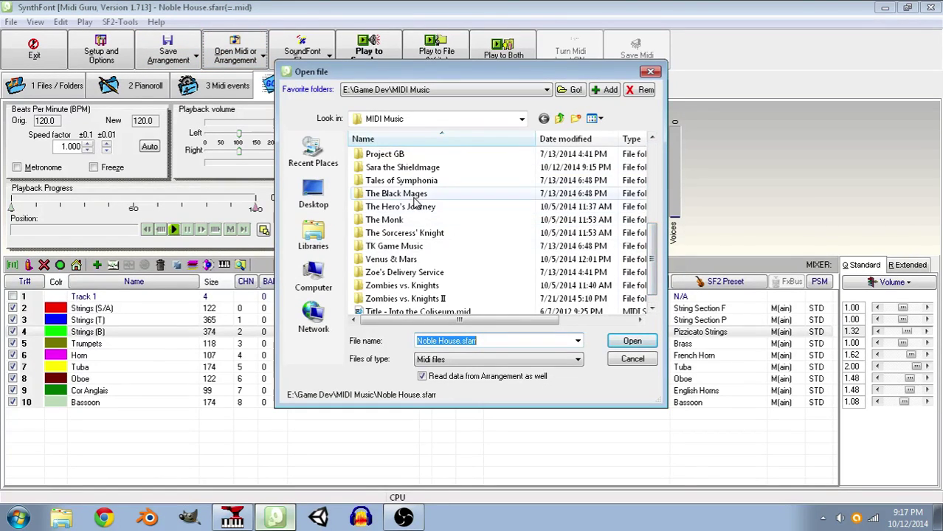
double_click(411, 169)
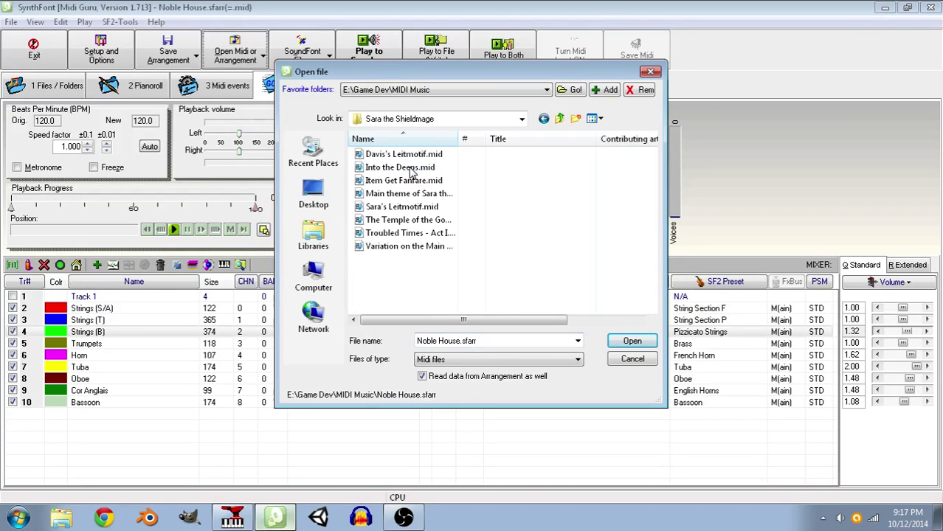
double_click(410, 221)
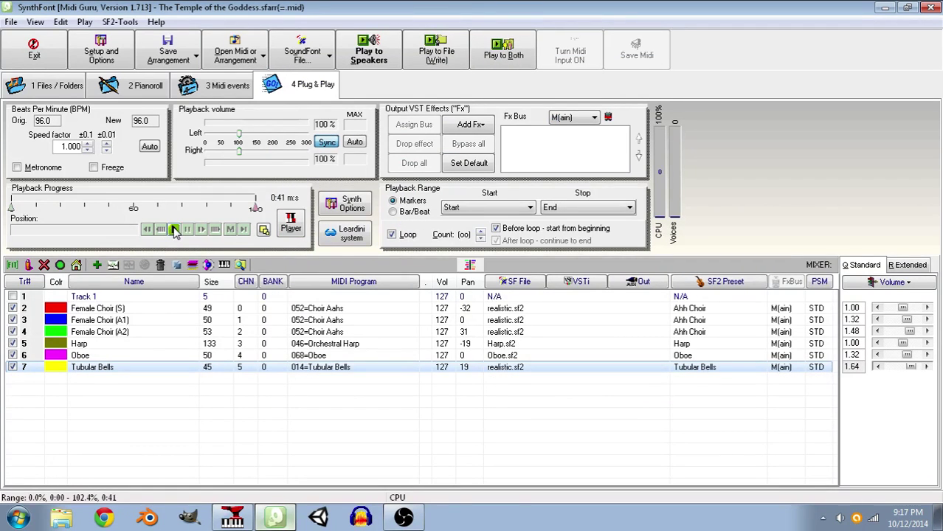
left_click(175, 231)
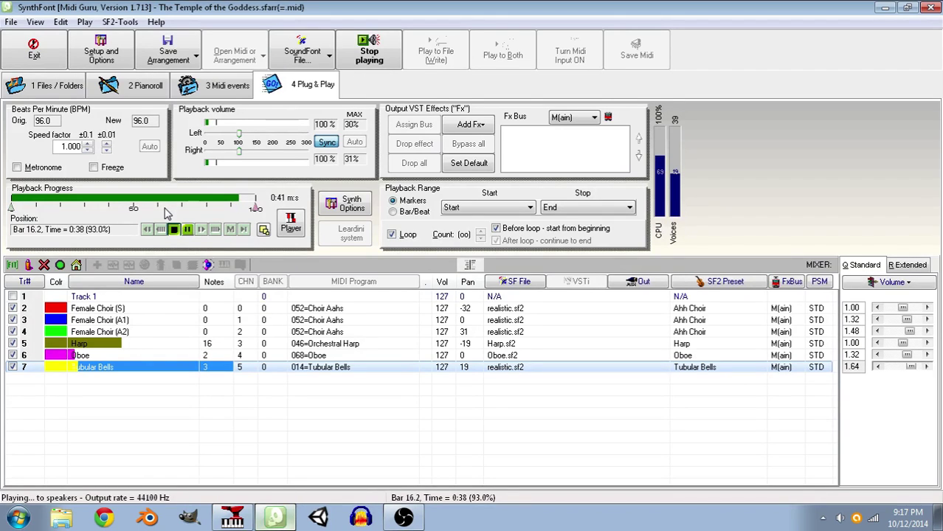
left_click(174, 230)
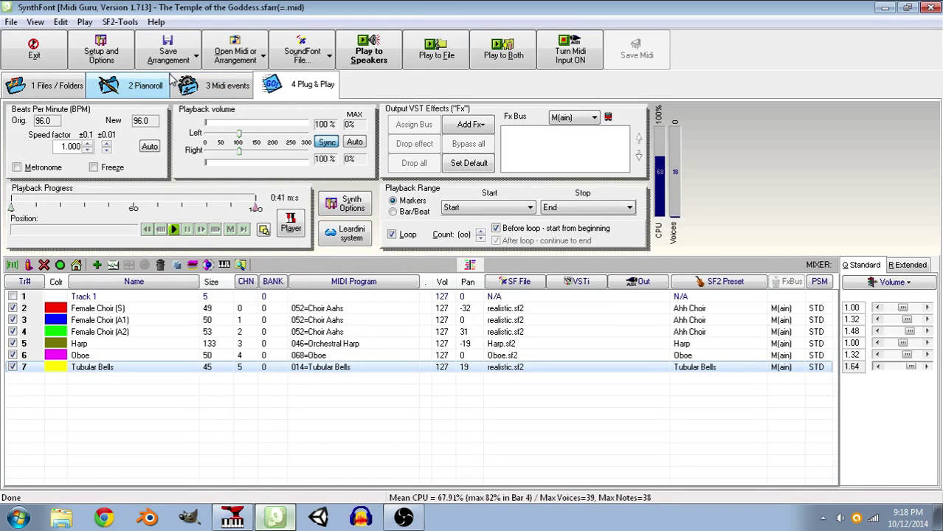
- Switch to Anvil Studio, create a new song, and save it as In The House in the Sara the Shieldmage folder
left_click(229, 518)
left_click(15, 23)
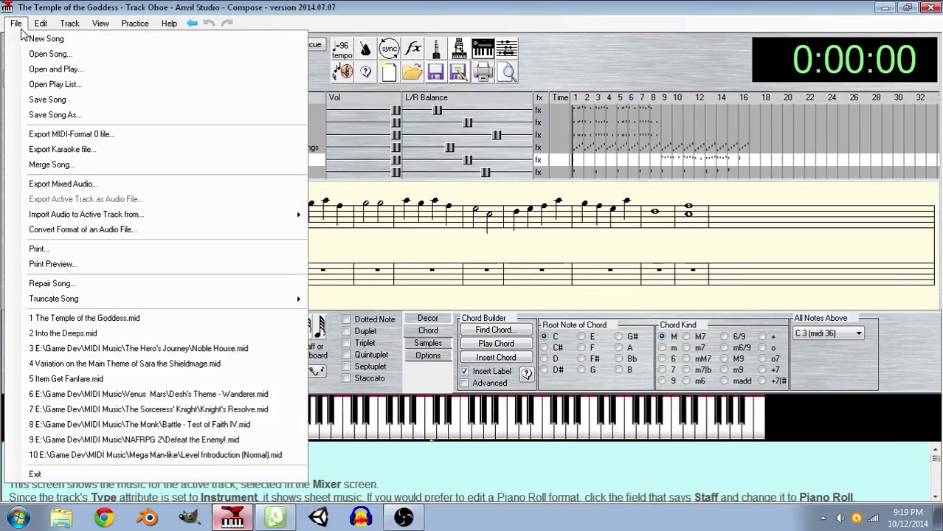
left_click(34, 38)
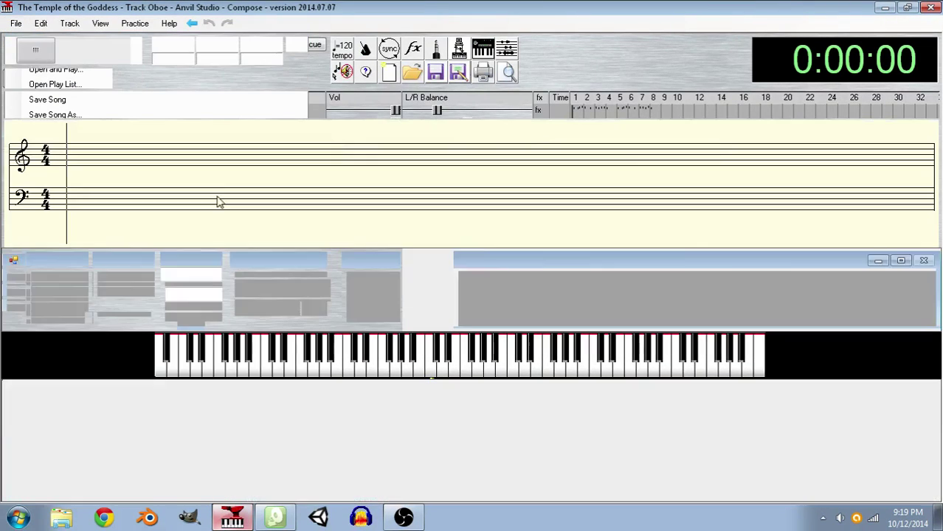
left_click(16, 23)
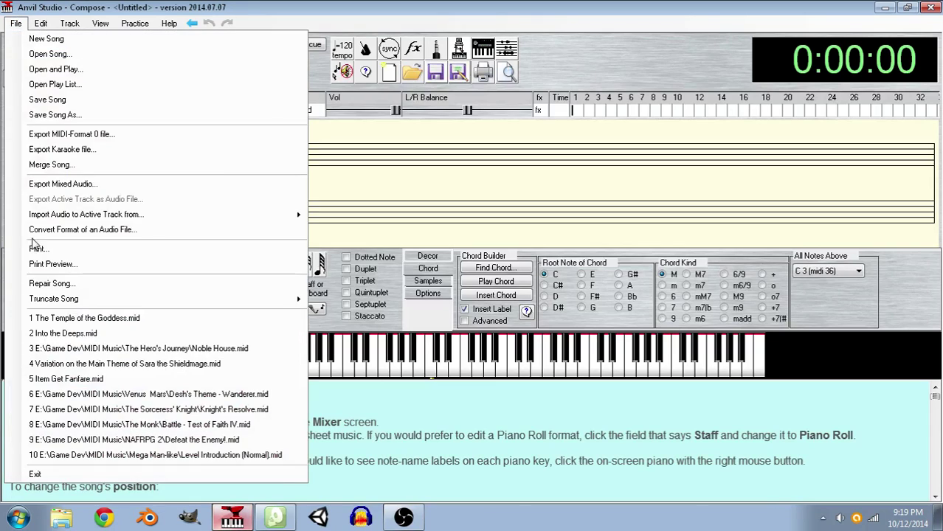
left_click(72, 117)
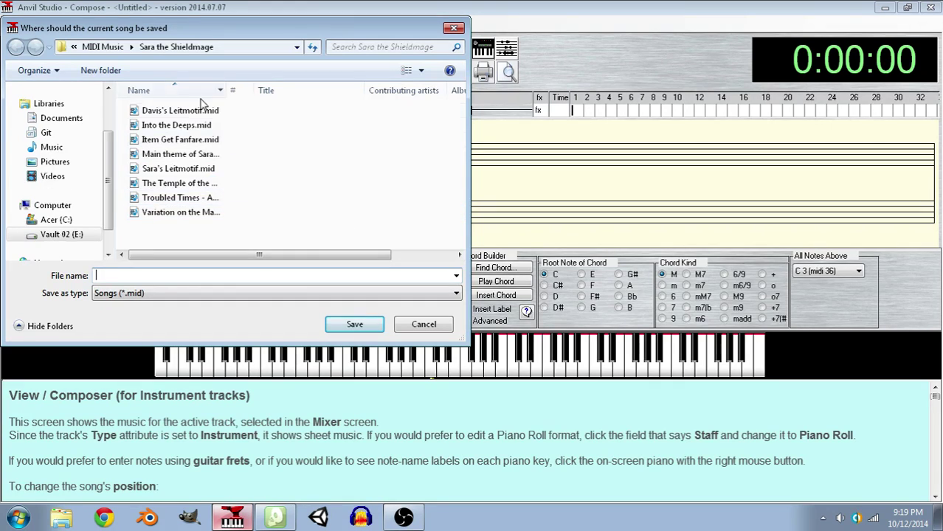
type("In The House")
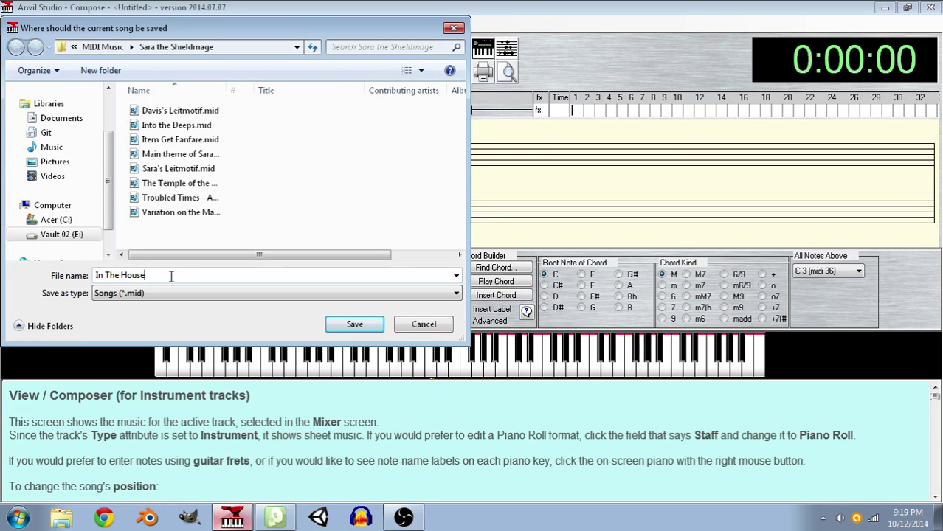
left_click(344, 320)
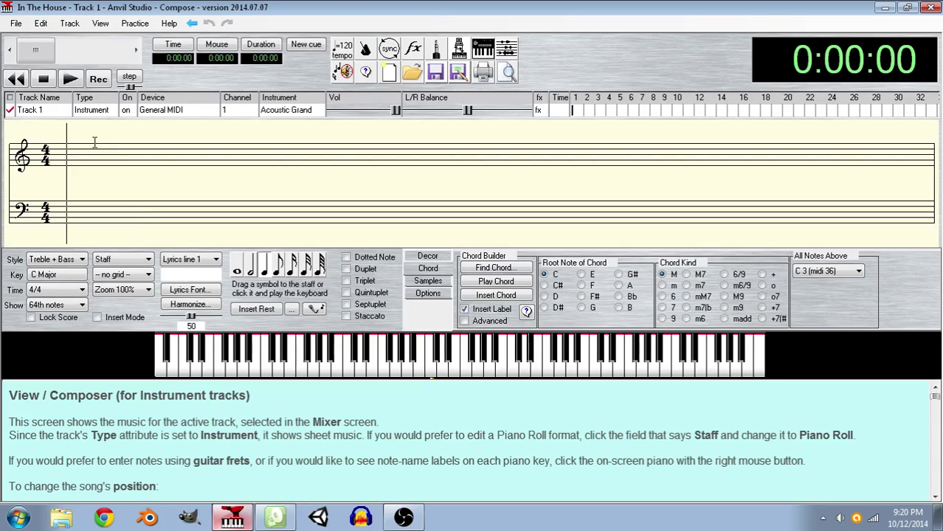
- Set the instrument of Track 1 to Pizzicato Strings
left_click(277, 266)
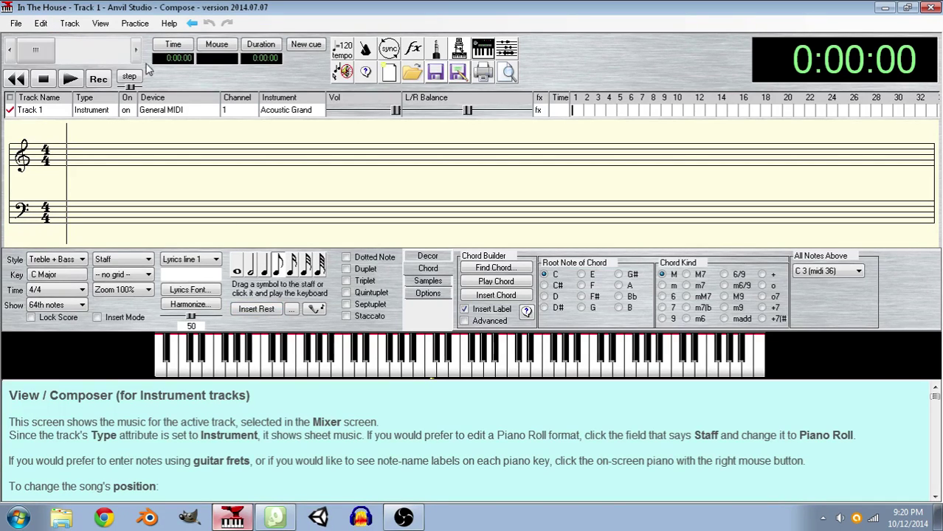
left_click(287, 112)
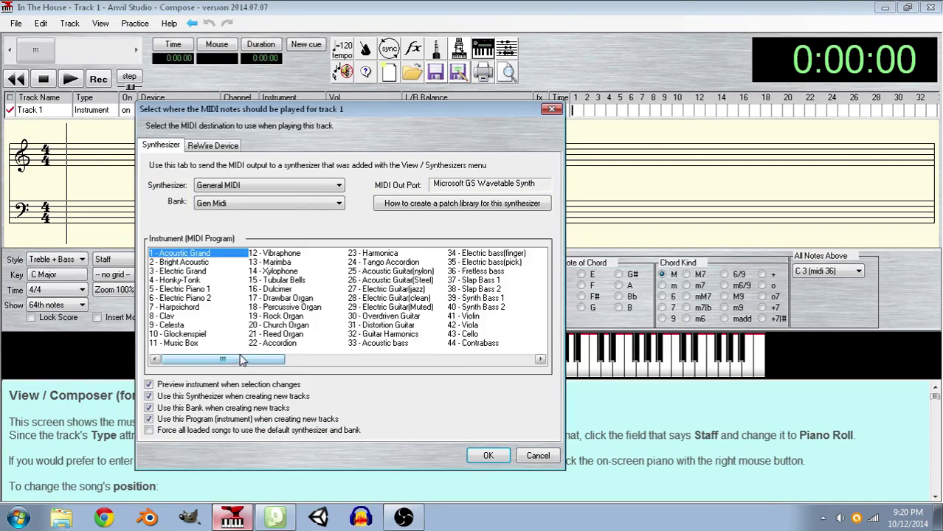
left_click_drag(236, 360, 268, 360)
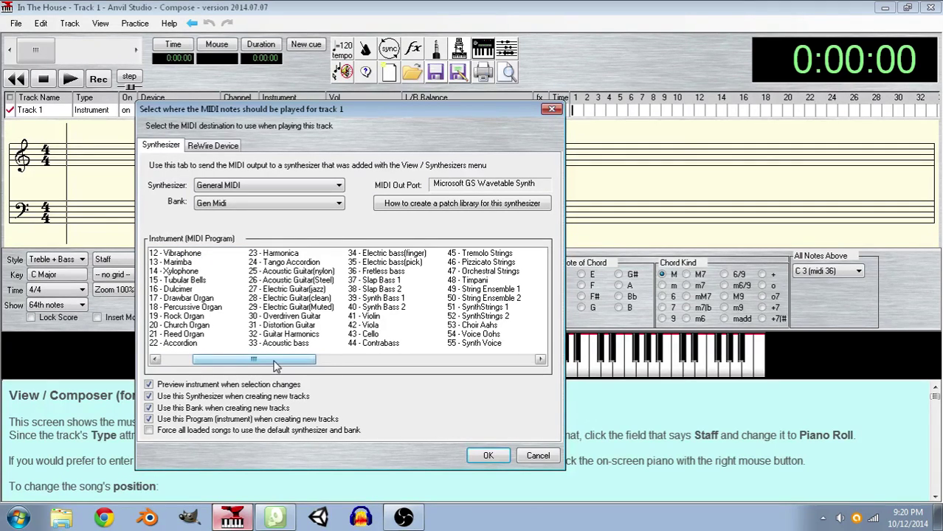
left_click_drag(274, 362, 305, 362)
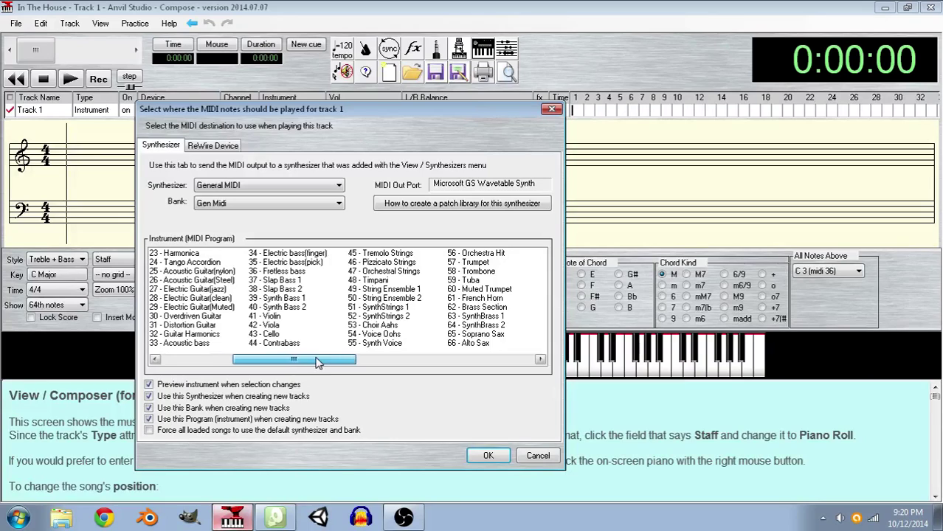
left_click(373, 263)
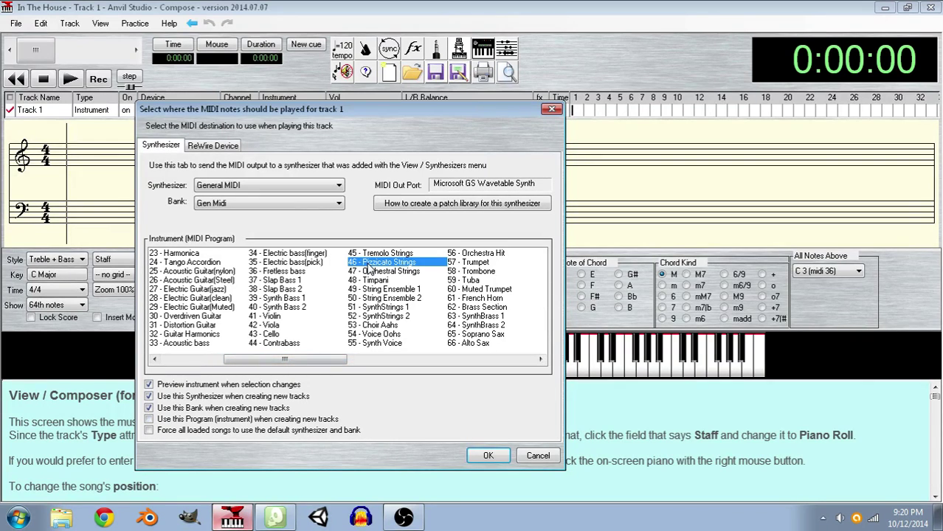
left_click(489, 455)
- Rename Track 1 as "Strings - Bass (Pz.)"
double_click(45, 111)
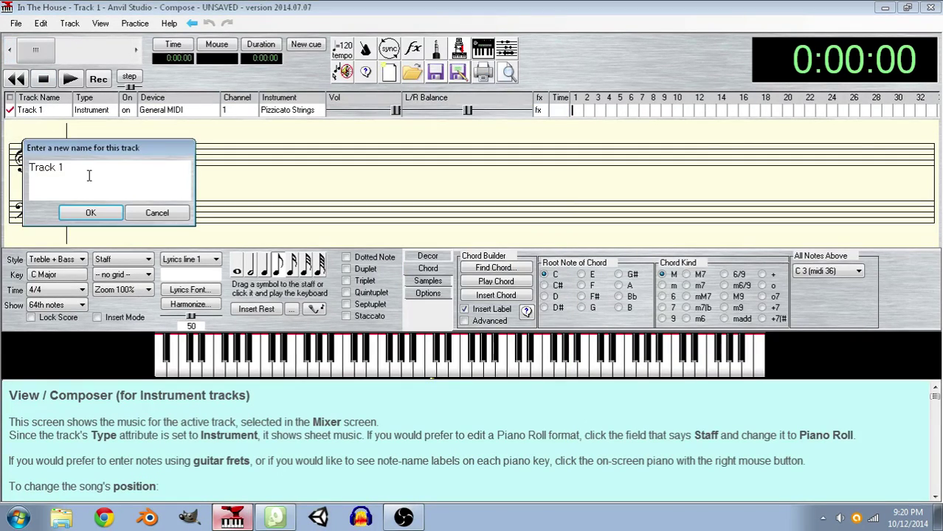
type("Strings - Bass (Pi")
type(".)")
key("Return")
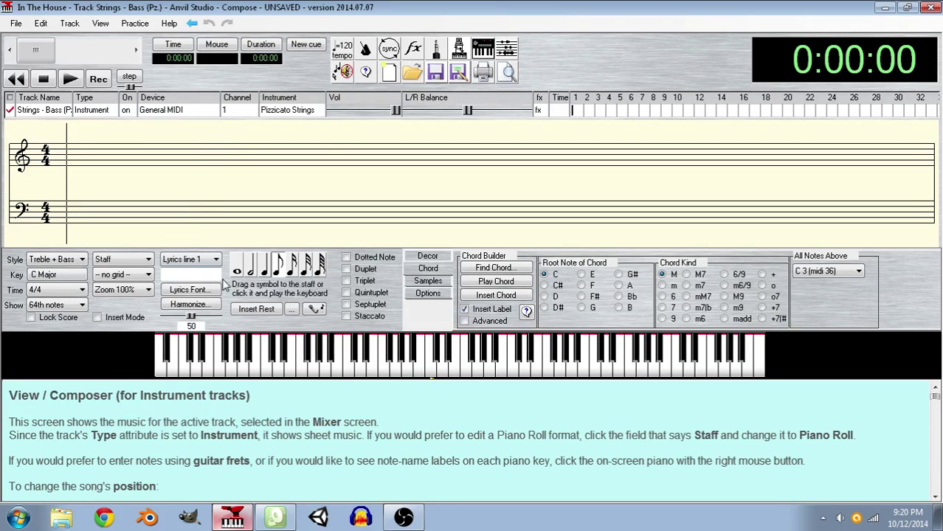
- Enter four quarter notes in the first measure, alternating low E and the E an octave above on the bass staff
left_click(258, 310)
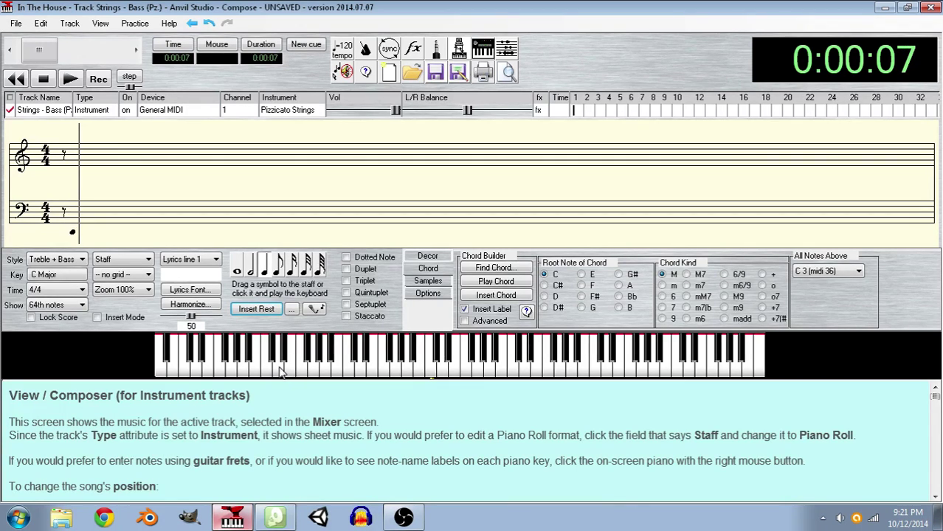
key("ctrl+z")
left_click(286, 373)
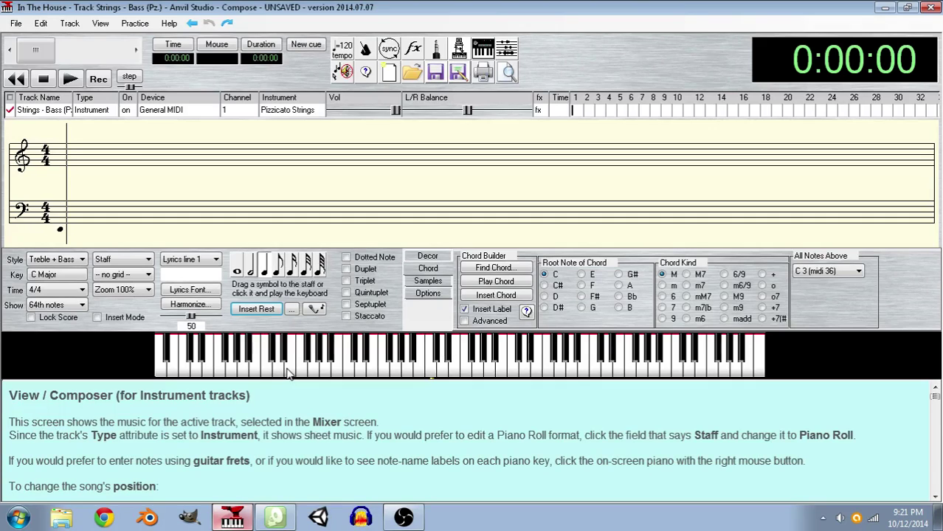
left_click(365, 373)
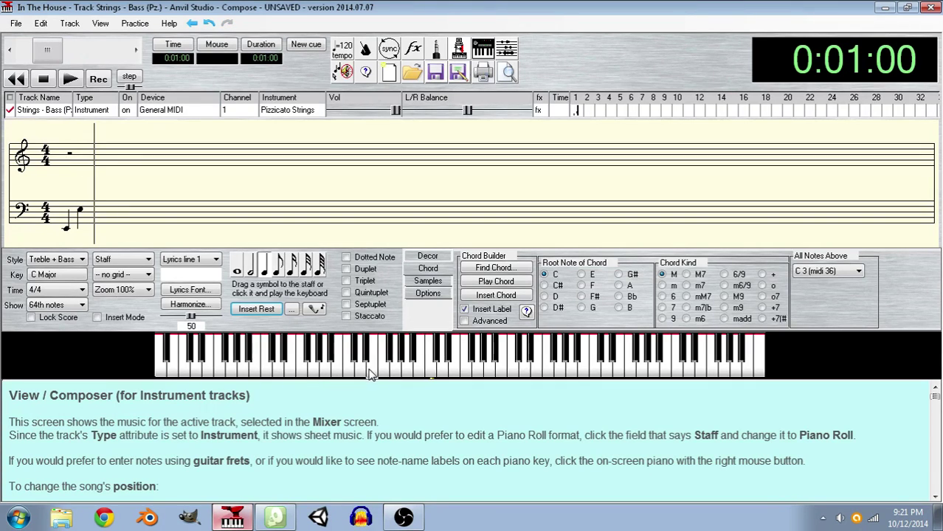
left_click(294, 372)
left_click(369, 372)
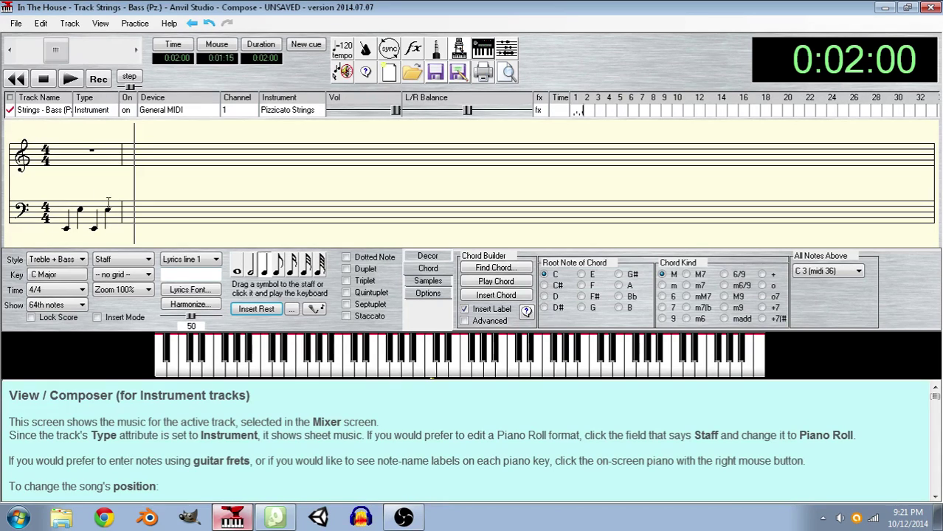
- Play back the first measure from the start, and set the song position to the beginning of measure 2
left_click(61, 157)
left_click(71, 79)
left_click(17, 80)
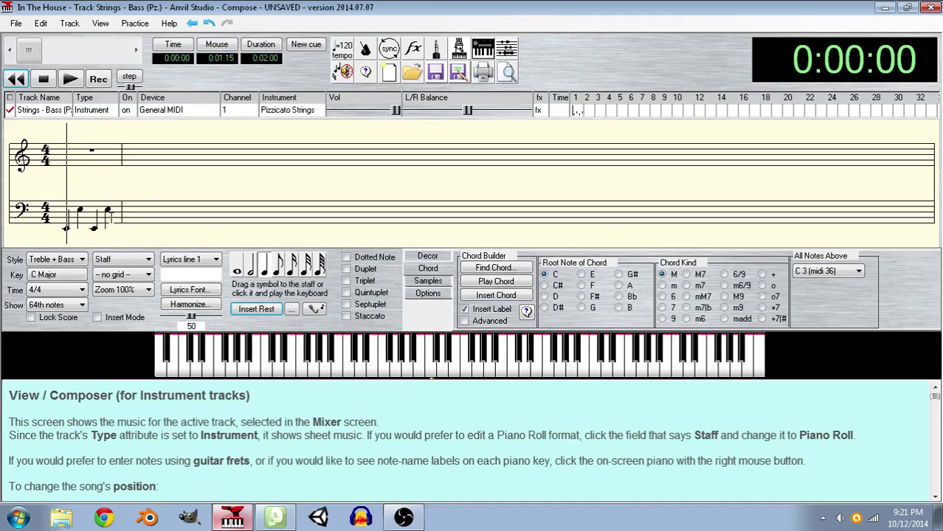
left_click(144, 160)
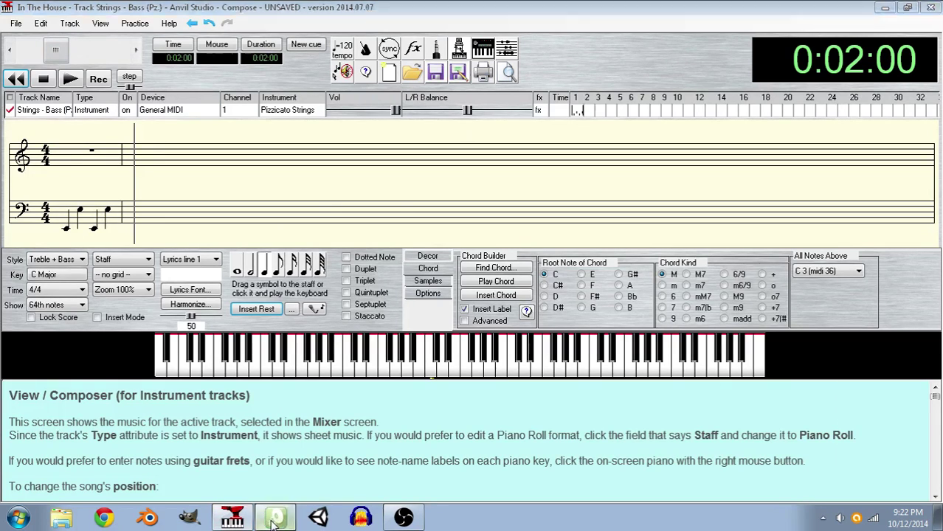
- Switch to SynthFont, open In The House.mid from The Hero's Journey folder, and play it back
key("alt+Tab")
left_click(235, 49)
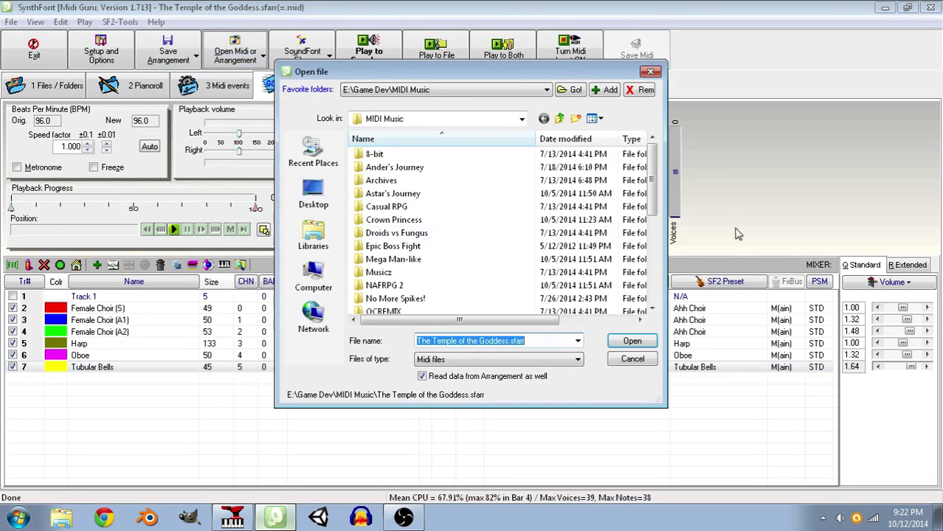
left_click_drag(657, 192, 709, 253)
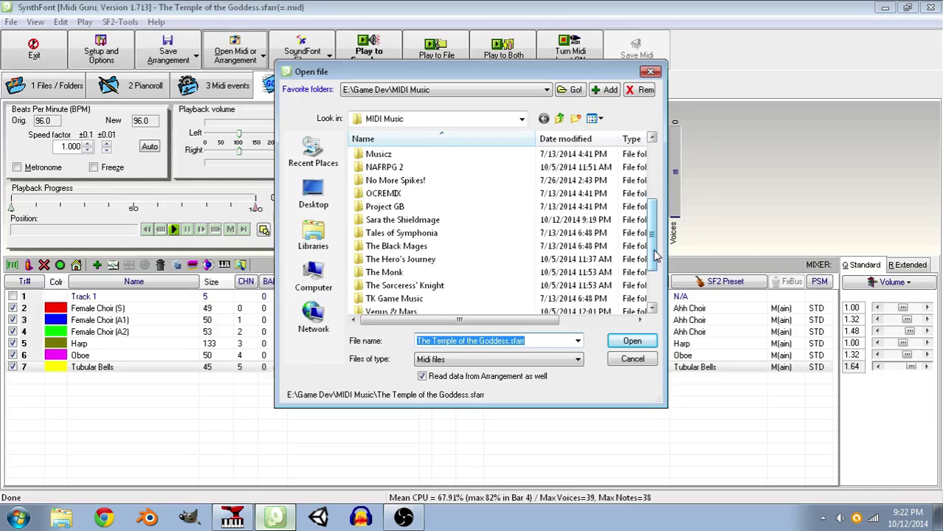
left_click(405, 263)
double_click(404, 266)
scroll(443, 243, "down", 3)
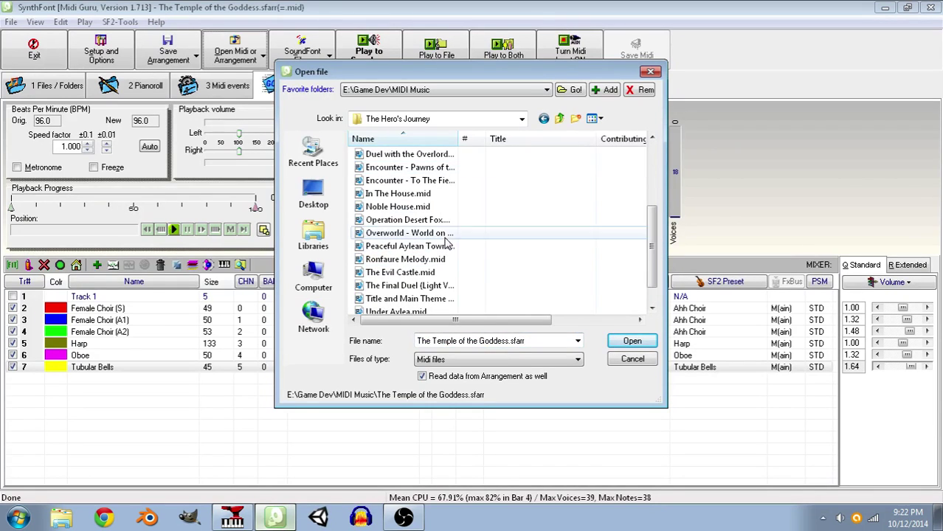
left_click(424, 194)
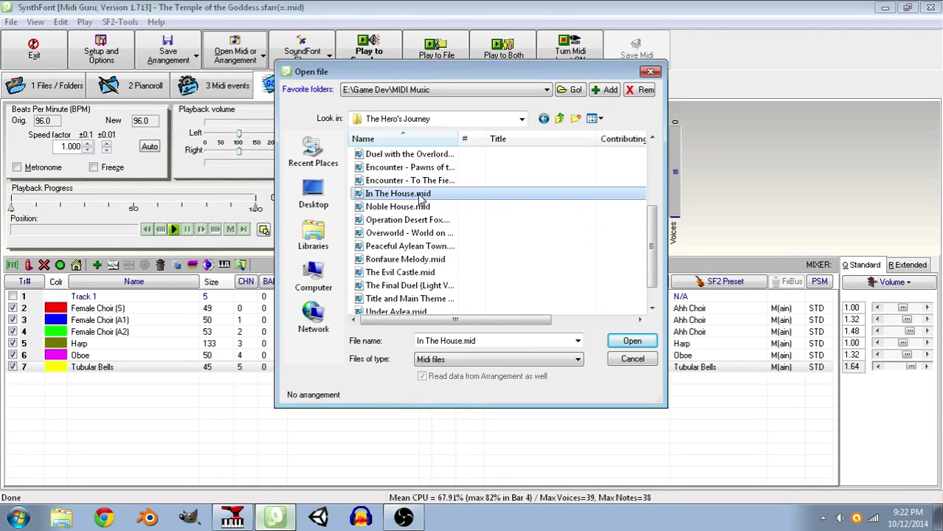
left_click(633, 342)
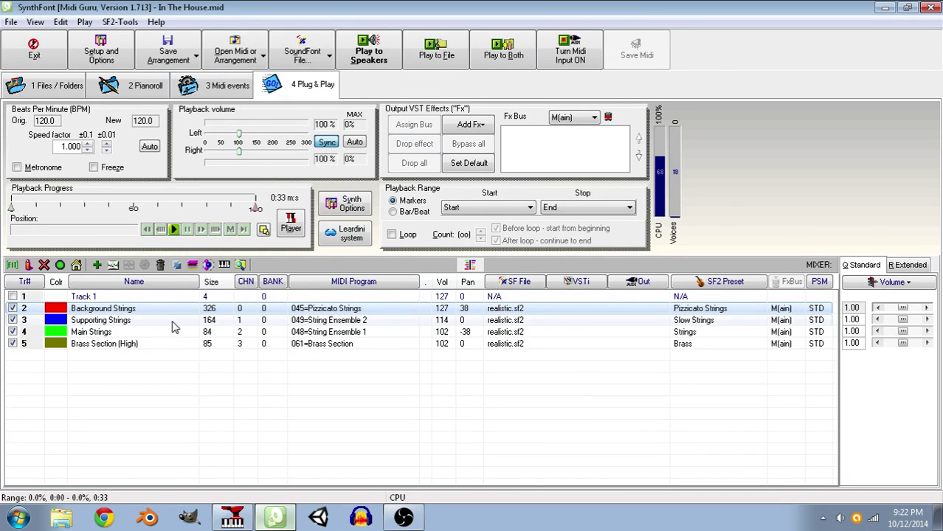
left_click(174, 229)
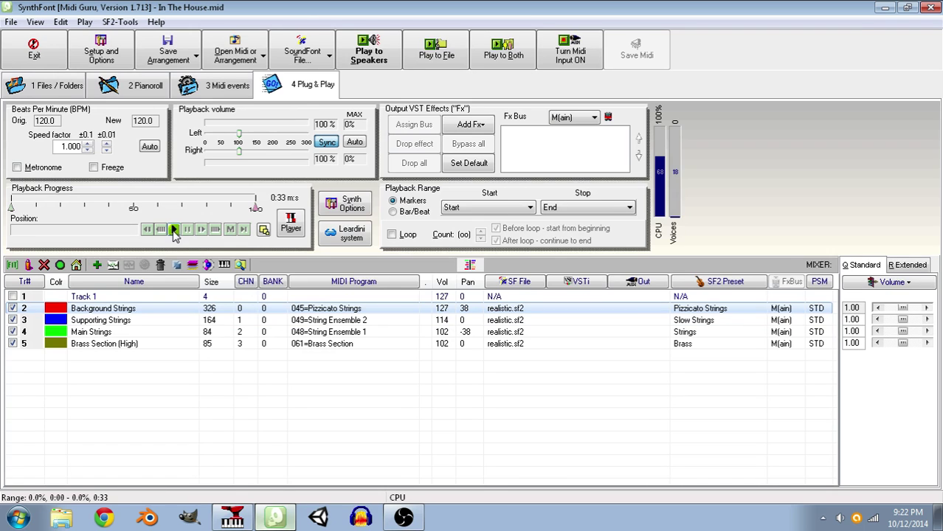
left_click(160, 229)
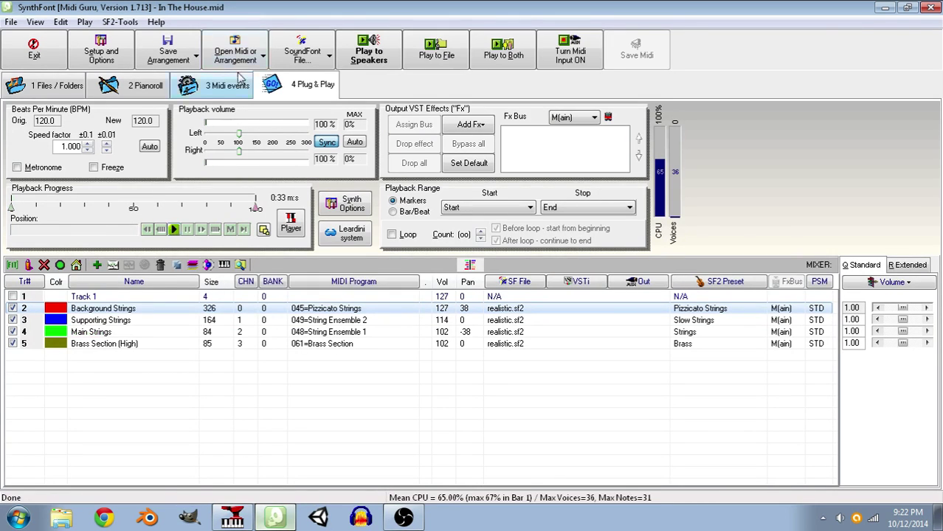
- Open the Noble House.sfarr arrangement in SynthFont and play it back as a reference
left_click(259, 57)
left_click_drag(654, 175, 653, 214)
double_click(397, 259)
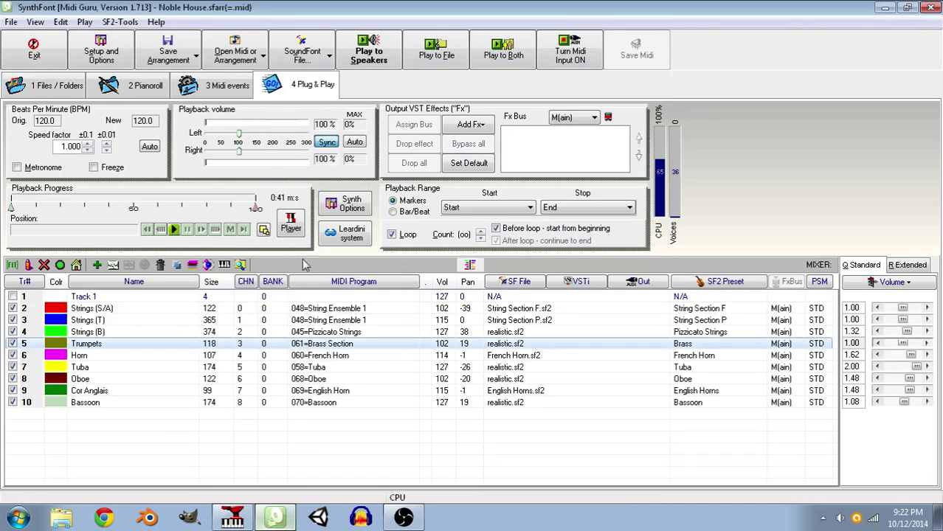
left_click(174, 230)
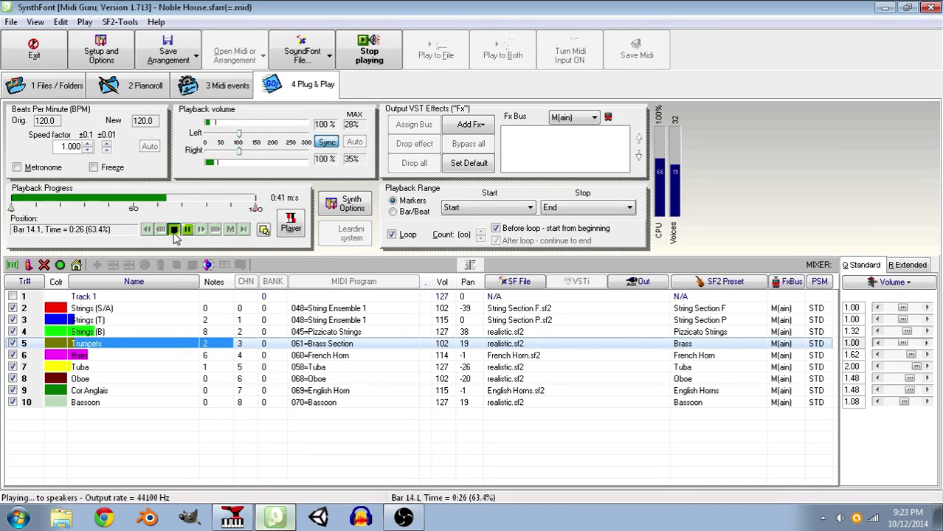
left_click(174, 230)
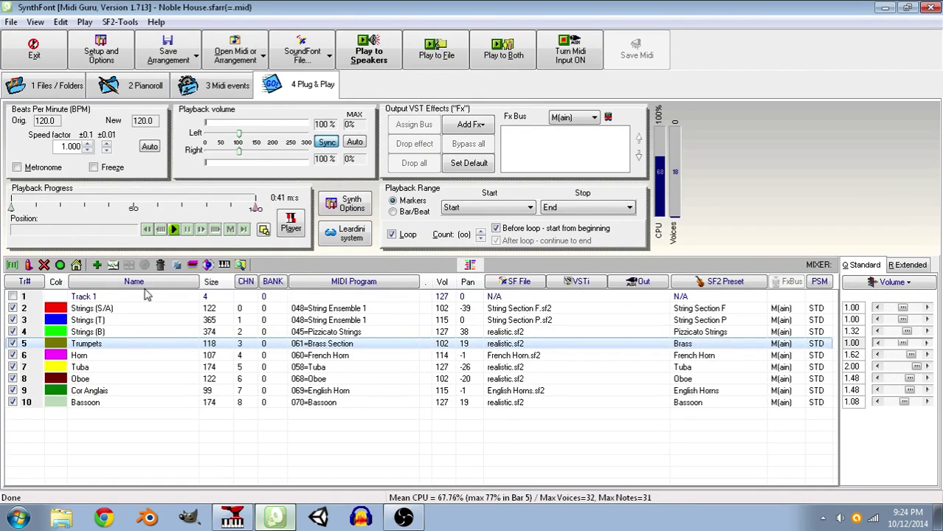
- Switch to Anvil Studio, create a second instrument track in In The House, and name it "Strings - S"
left_click(246, 519)
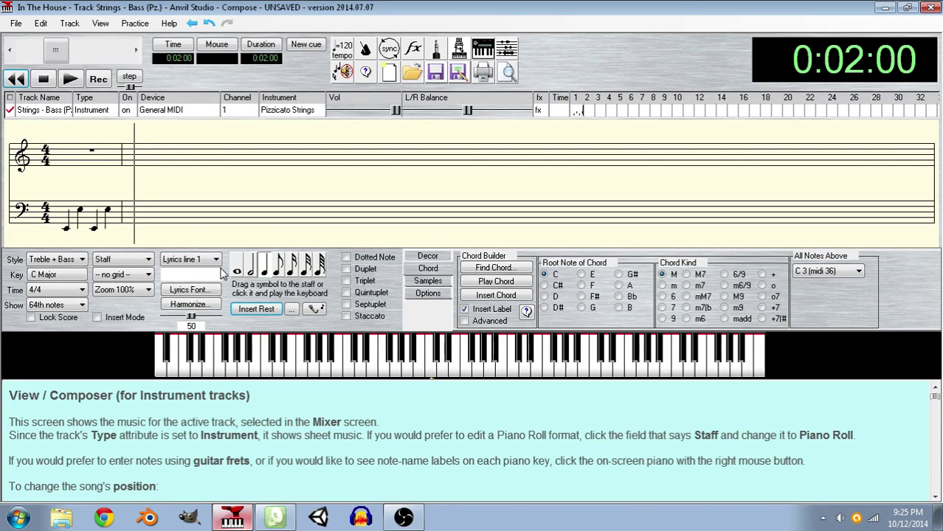
left_click(70, 23)
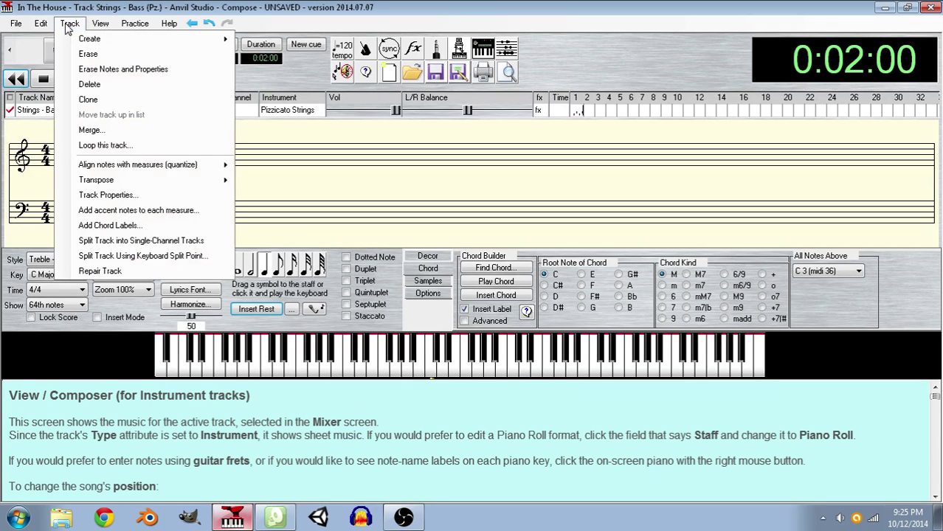
mouse_move(76, 41)
left_click(281, 40)
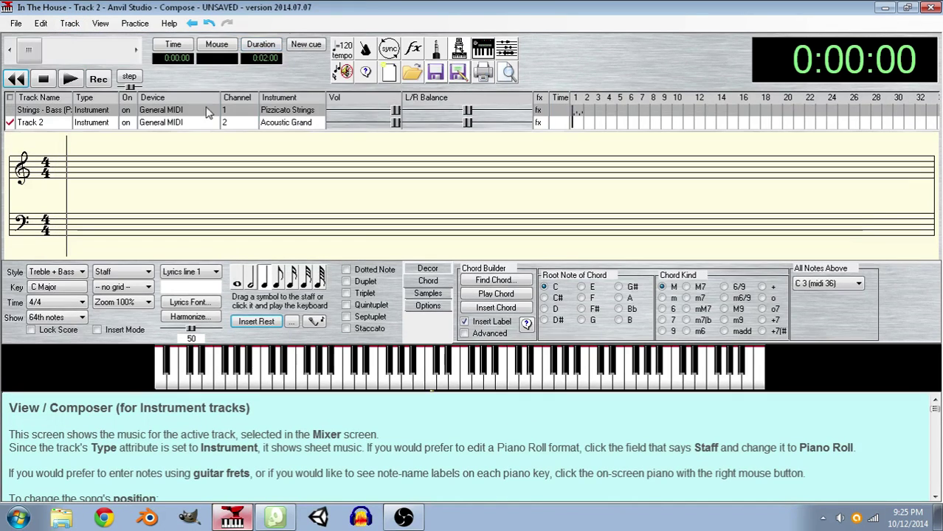
double_click(27, 124)
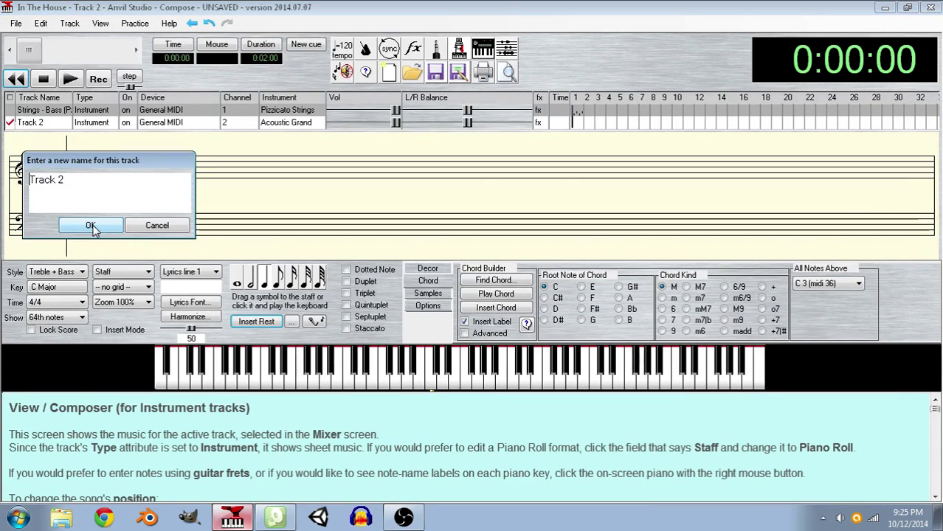
type("Strings - S")
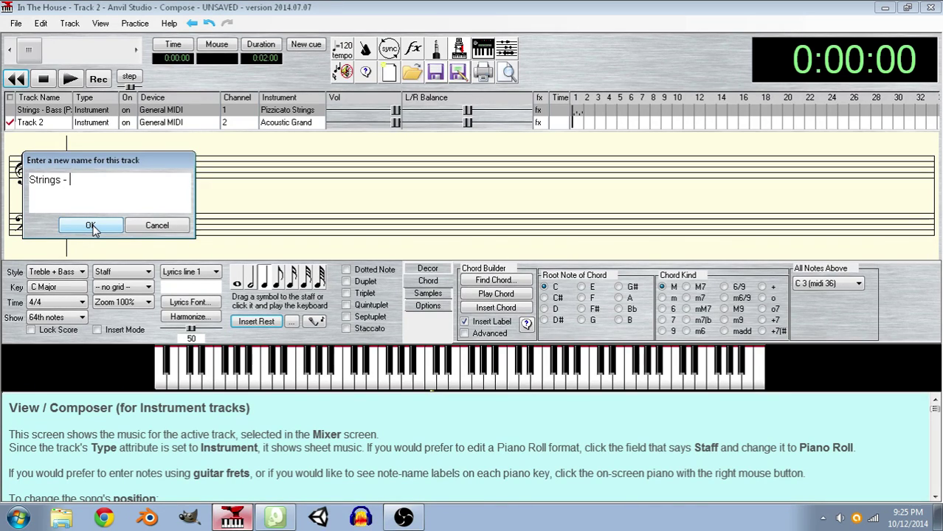
left_click(91, 226)
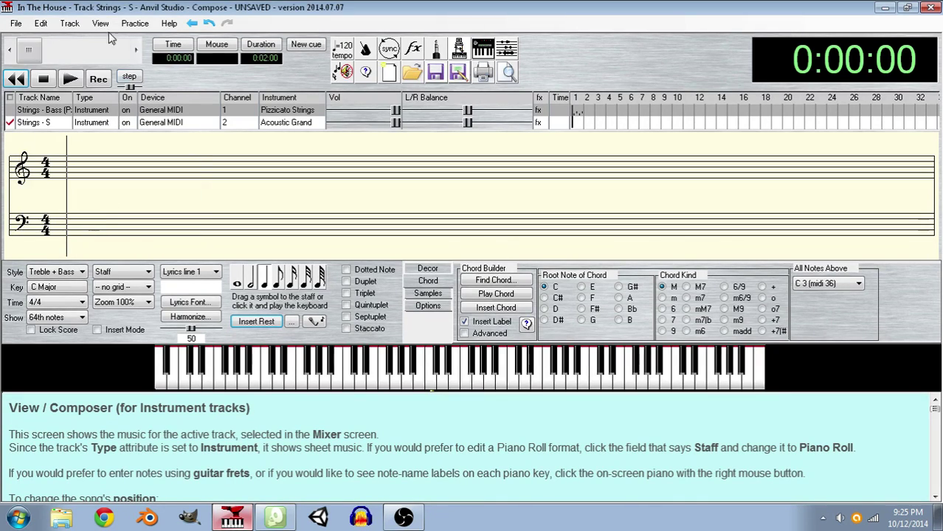
- Move the Strings - S track above the bass track, and assign channel 1 to Strings - S and channel 2 to the bass
left_click(70, 23)
left_click(89, 114)
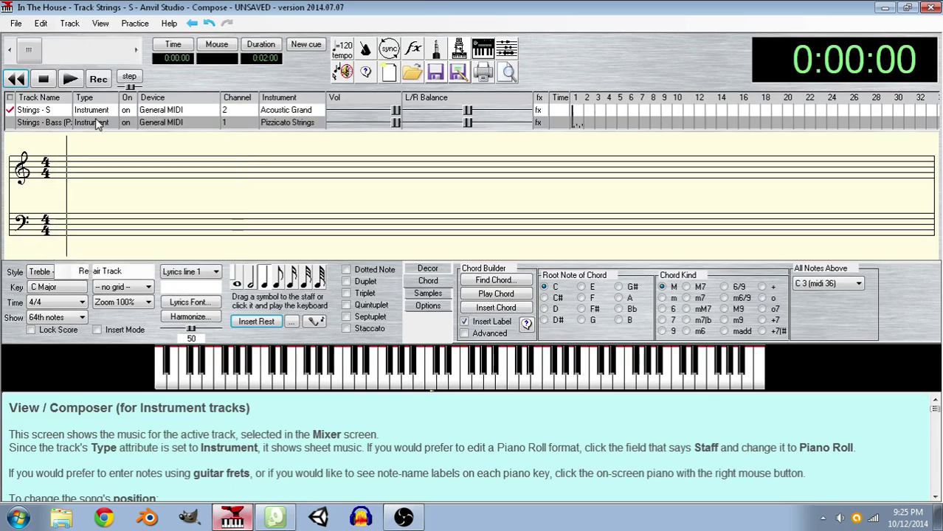
left_click(232, 118)
left_click(249, 145)
left_click(293, 111)
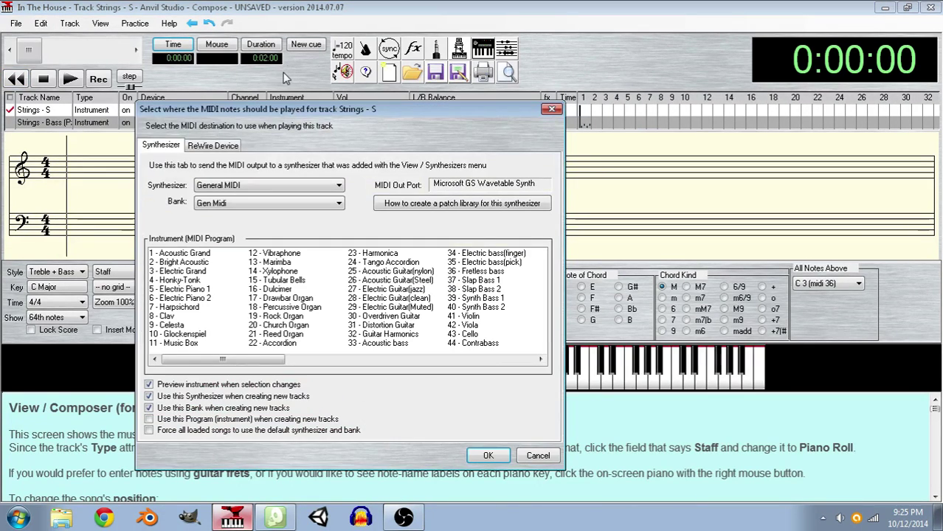
left_click(526, 455)
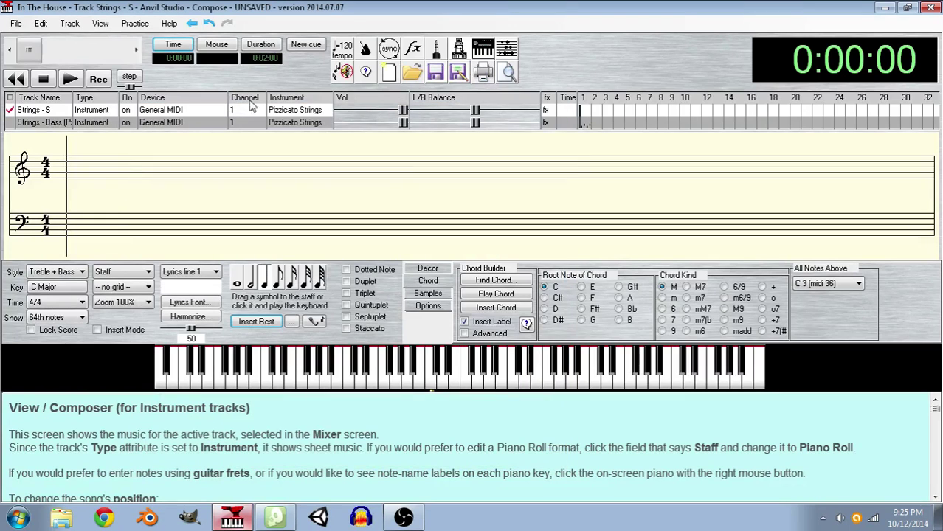
left_click(236, 122)
left_click(245, 165)
- Set the Strings - S track's instrument to 49 - String Ensemble 1, and save the song
left_click(291, 115)
left_click_drag(245, 363, 268, 364)
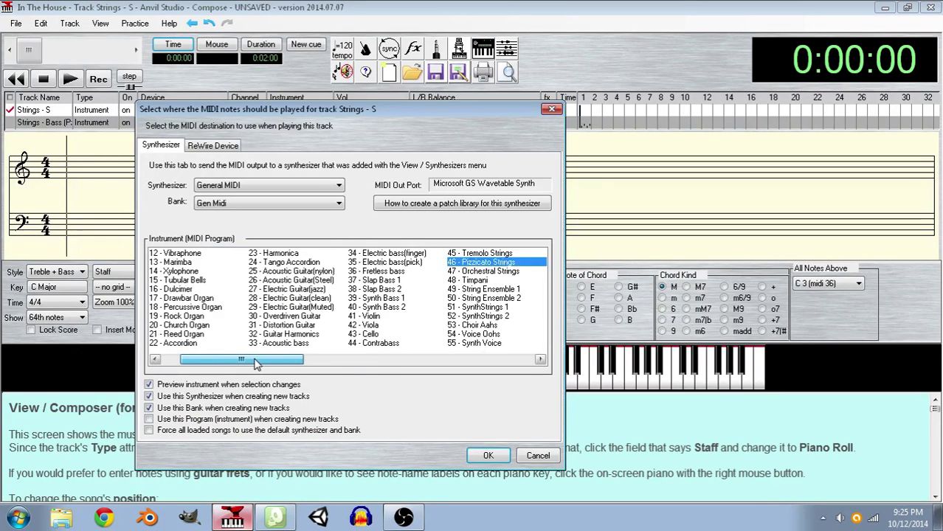
left_click(461, 291)
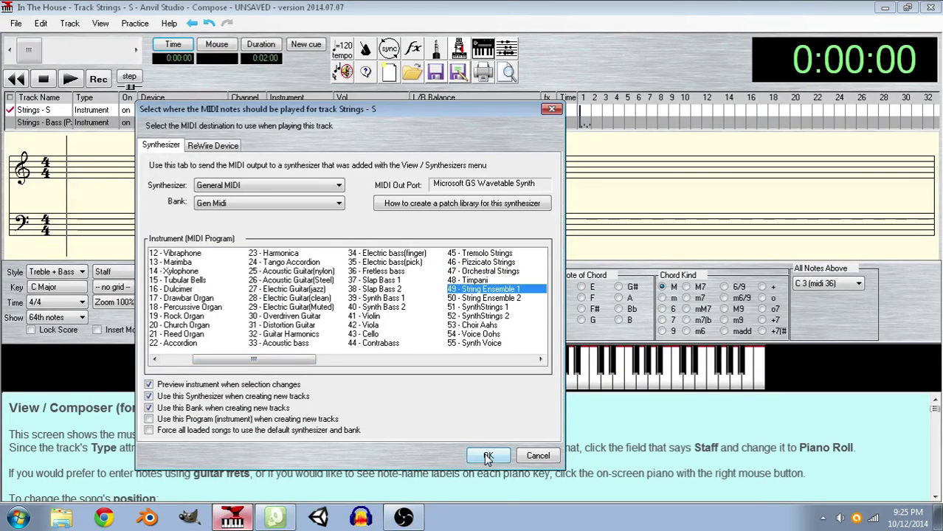
left_click(489, 455)
left_click(15, 25)
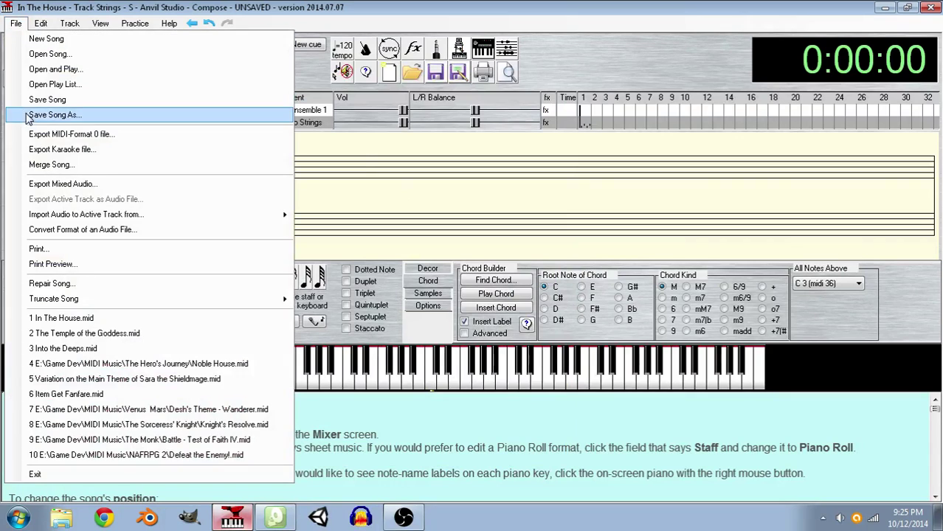
left_click(28, 107)
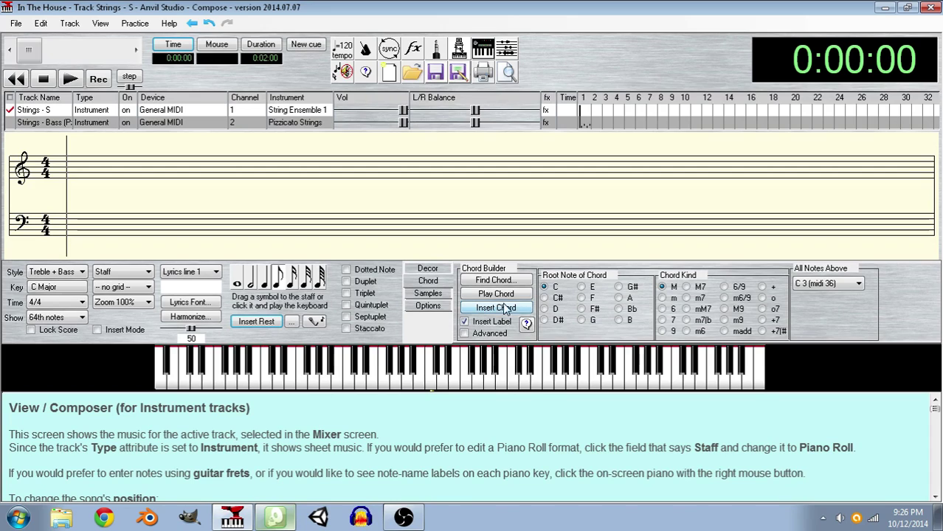
- Enter the eighth notes E, B, G sharp and E at the start of the Strings - S treble staff
left_click(598, 388)
left_click(581, 386)
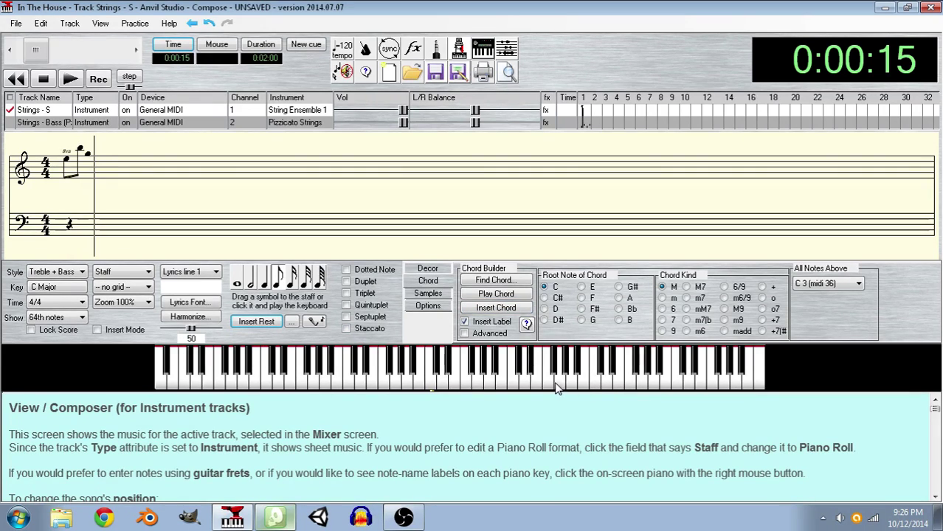
left_click(562, 379)
left_click(542, 386)
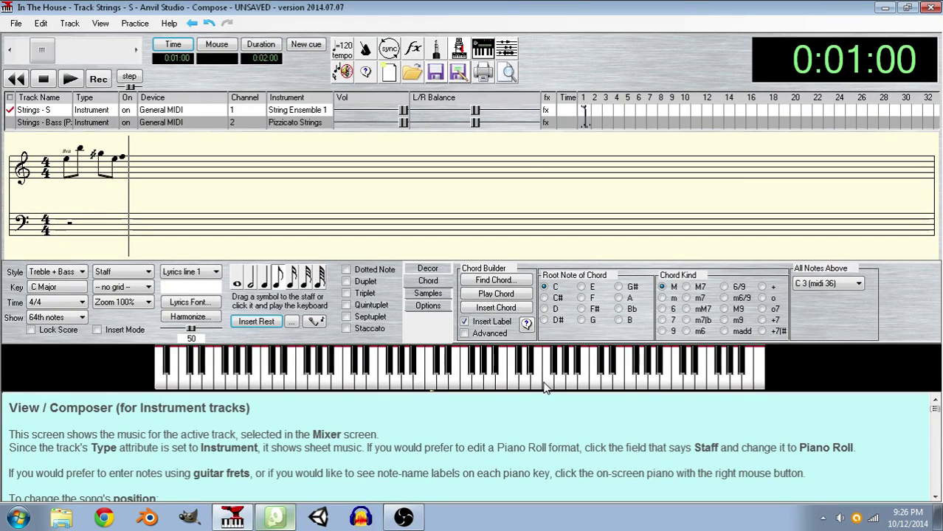
- Play back the new treble phrase from the start, and select its four notes
left_click(16, 79)
left_click(71, 79)
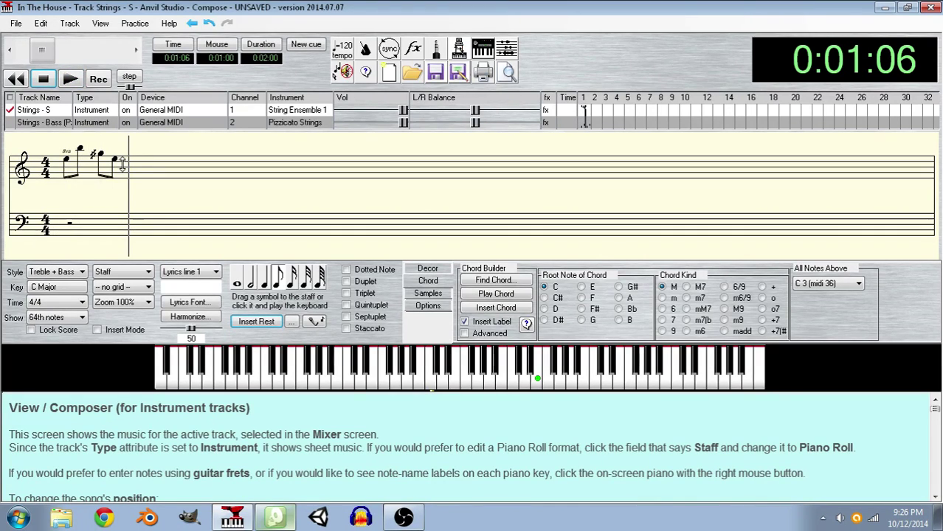
left_click_drag(135, 168, 59, 158)
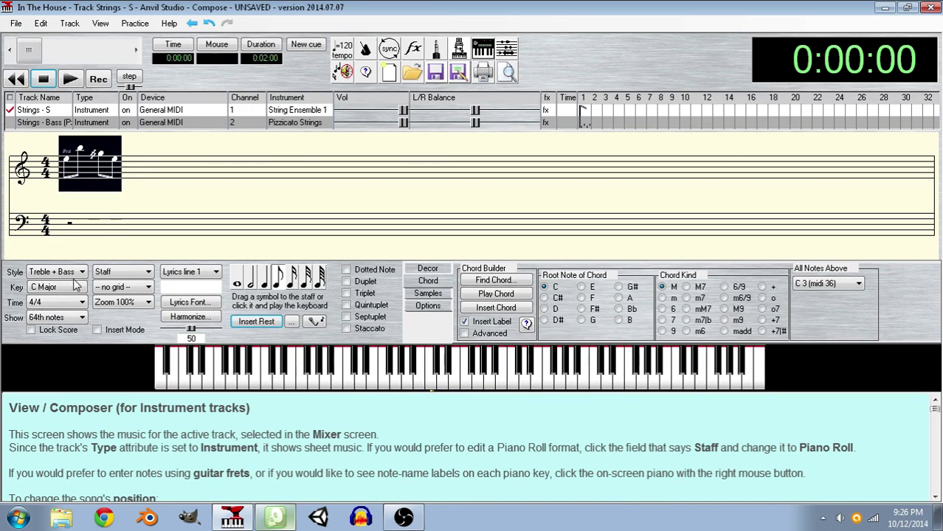
- Switch to SynthFont and examine the SoundFont files assigned to the Strings, Horn and Cor Anglais tracks of Noble House
left_click(280, 520)
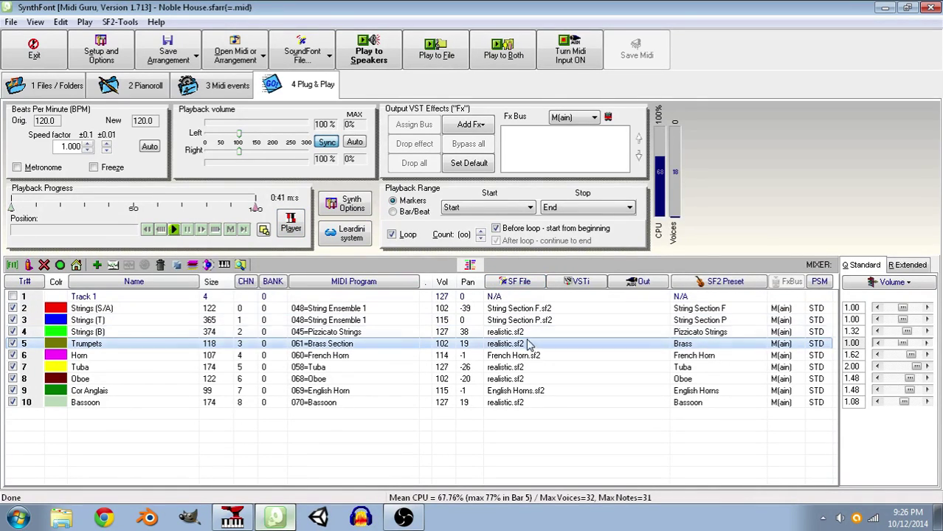
left_click(517, 309)
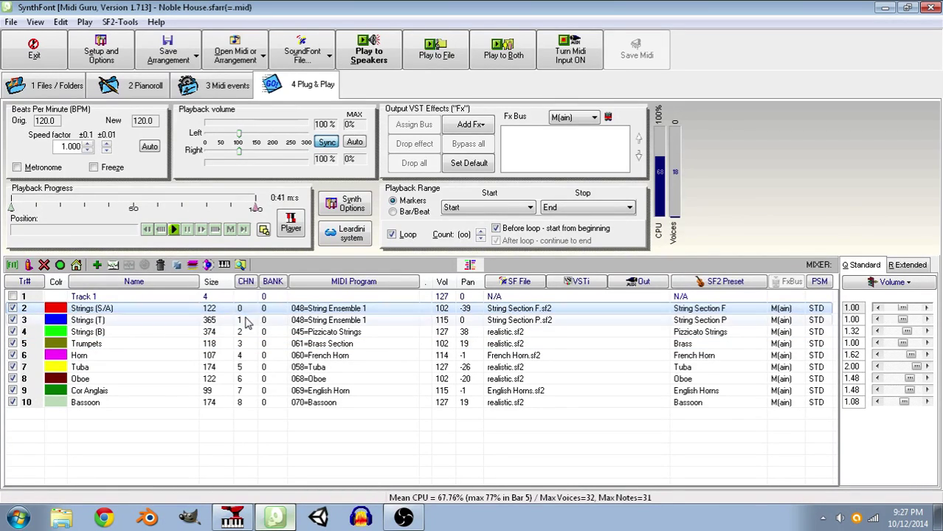
left_click(506, 321)
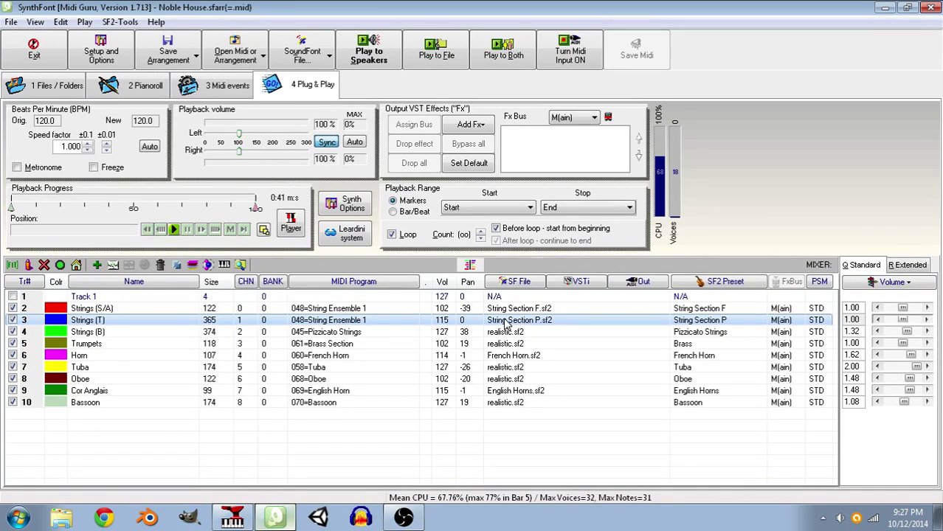
left_click(516, 358)
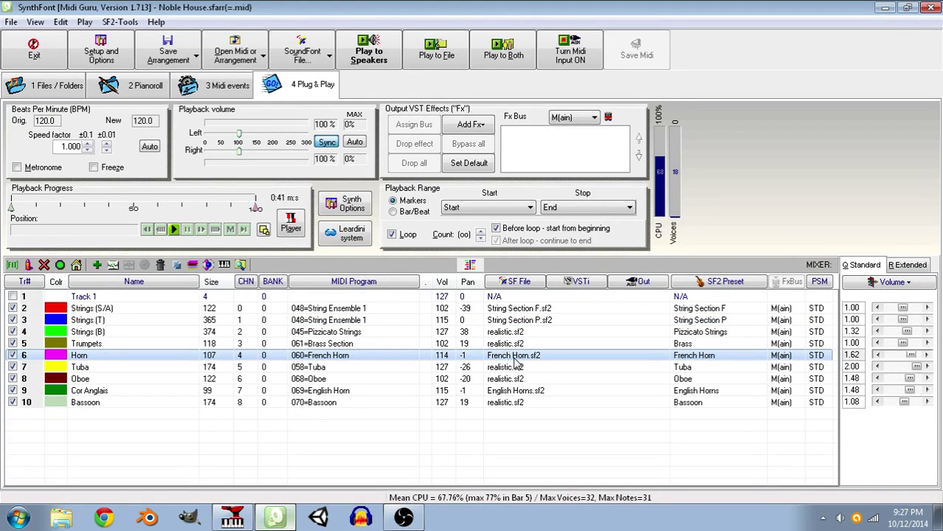
left_click(516, 392)
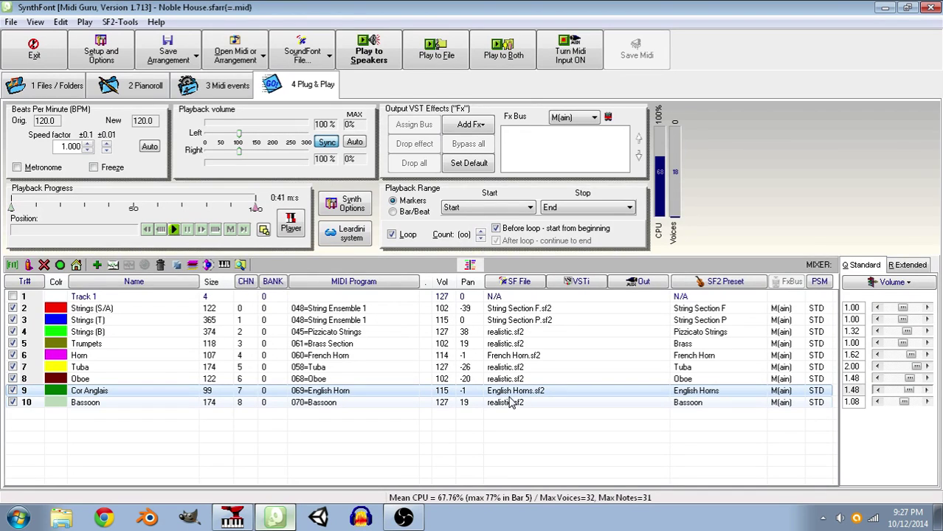
- Switch to Anvil Studio, open Noble House.mid from the recent songs, play its opening measures, and rewind to the start
left_click(232, 518)
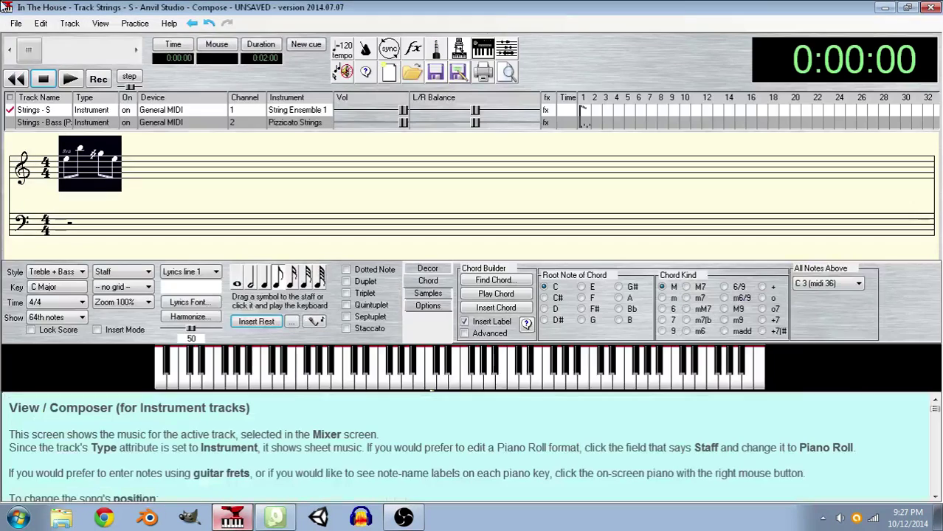
left_click(14, 23)
left_click(9, 23)
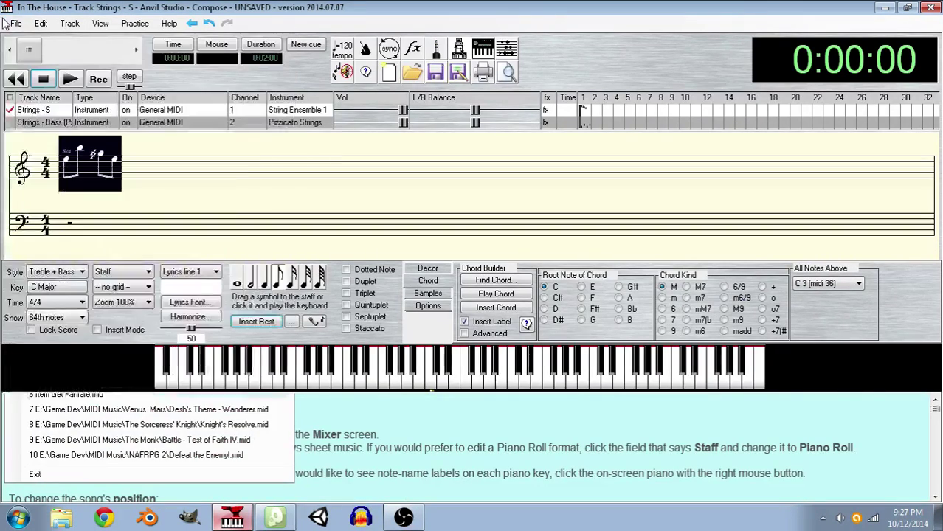
left_click(13, 23)
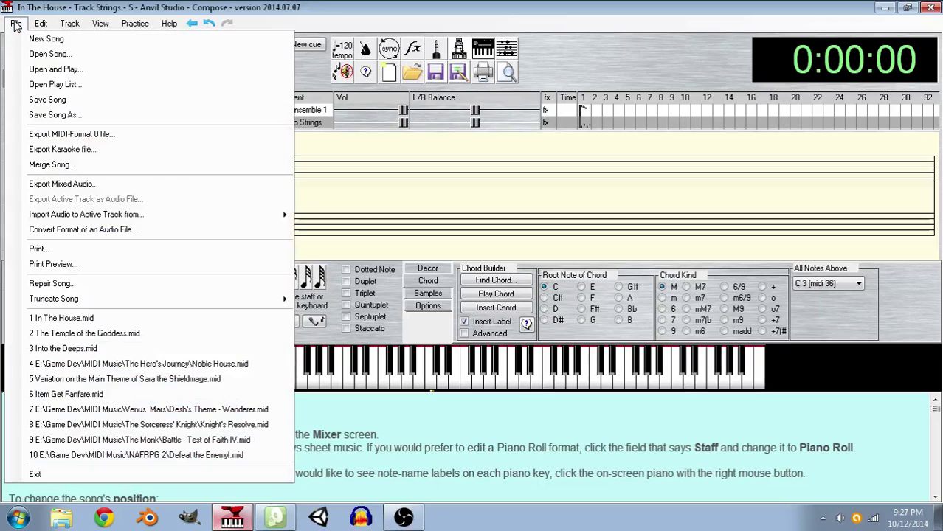
left_click(147, 364)
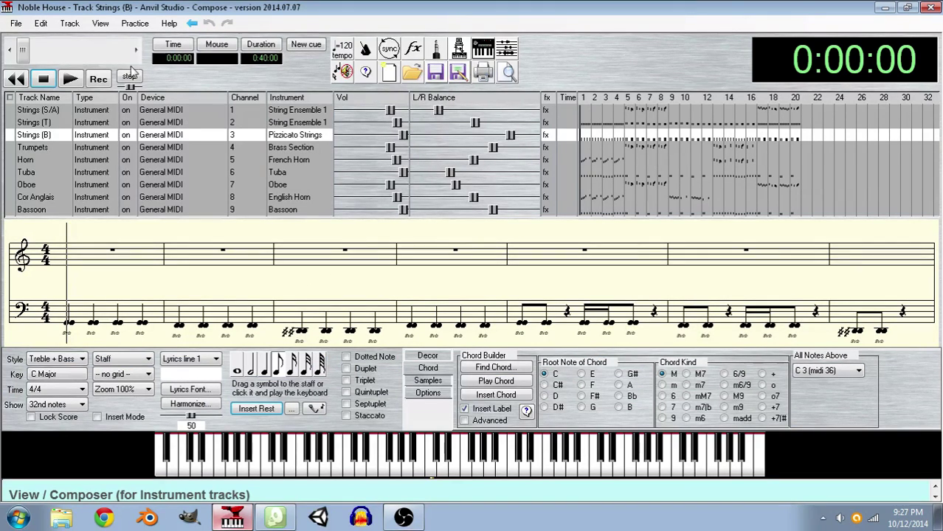
left_click(72, 80)
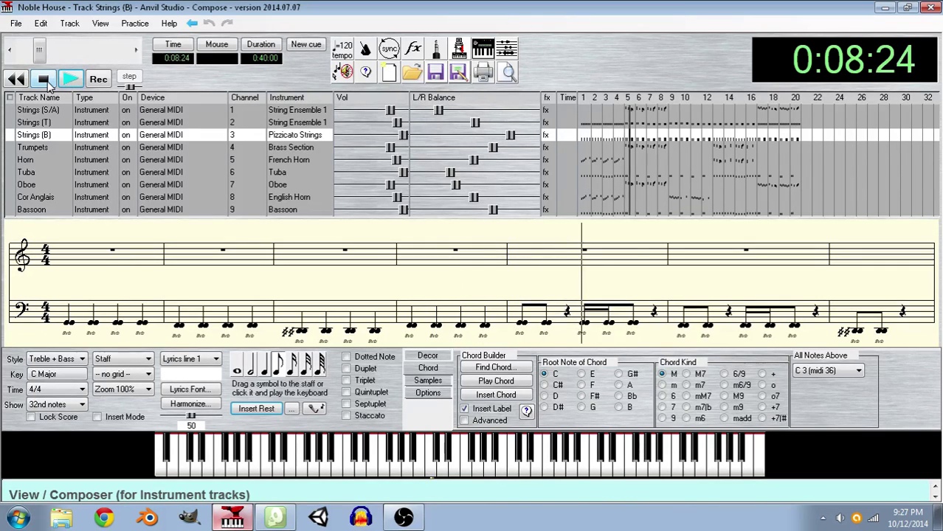
left_click(46, 81)
left_click(17, 80)
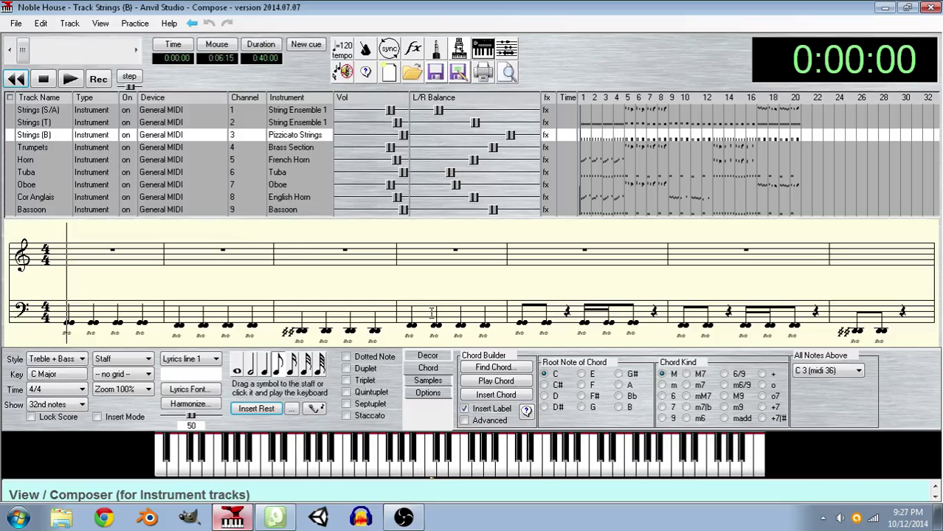
- Play Noble House in SynthFont to compare its sound, stop it partway, and return to Anvil Studio
left_click(274, 517)
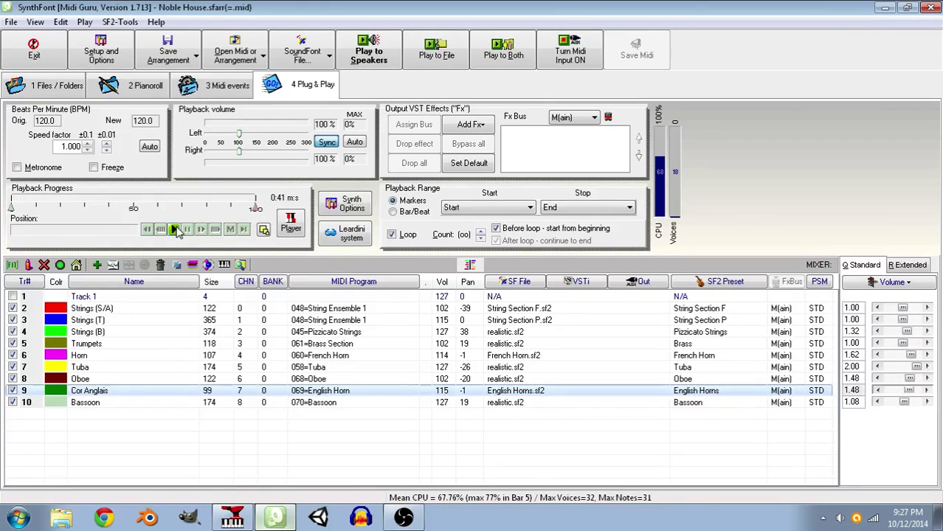
left_click(175, 230)
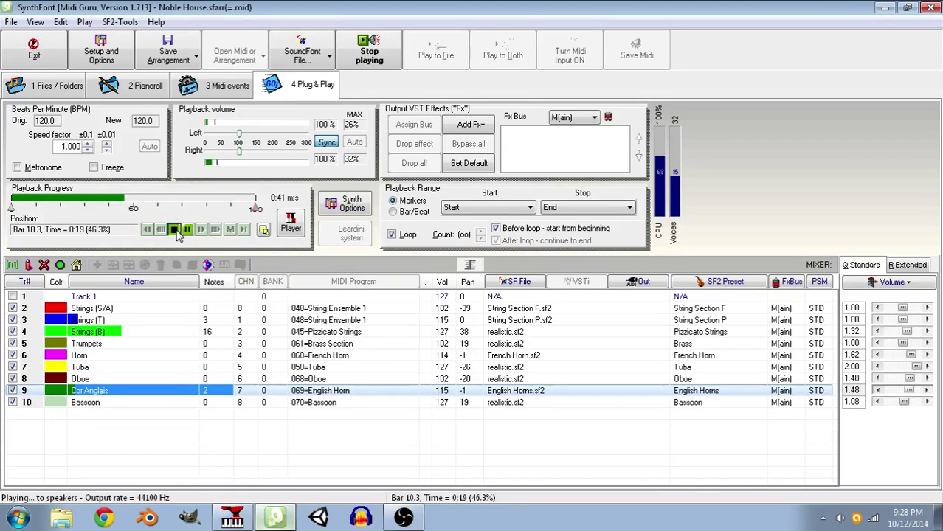
left_click(175, 230)
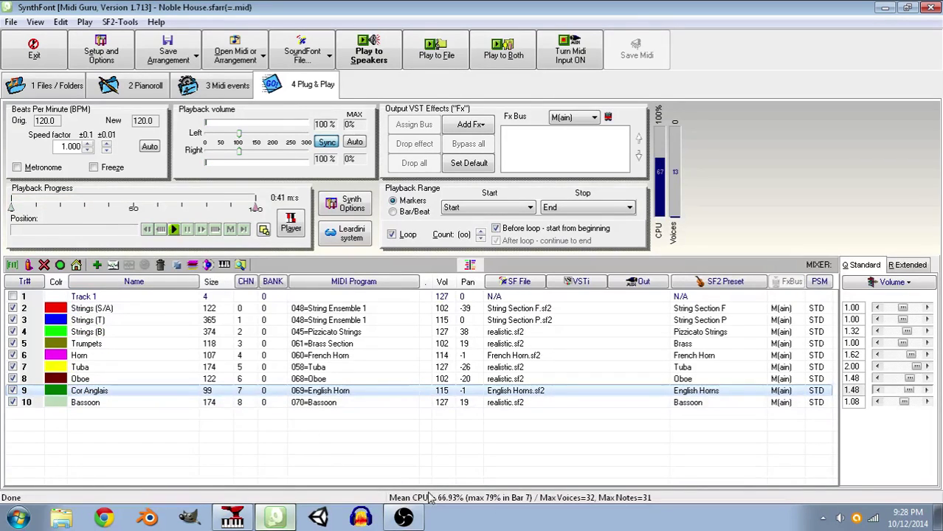
left_click(235, 519)
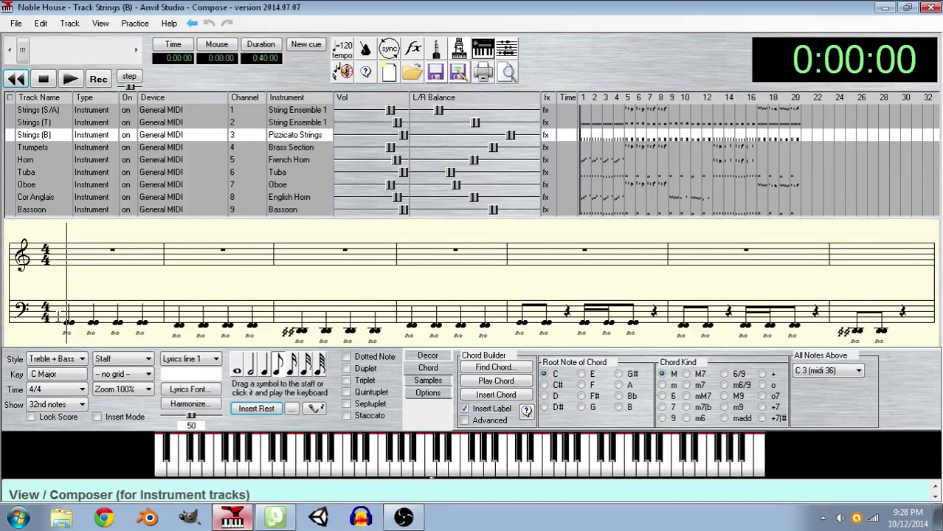
- Play the opening of Noble House, select the first four measures of Strings (B), and compare with its arrangement in SynthFont
key("space")
left_click_drag(733, 329, 509, 330)
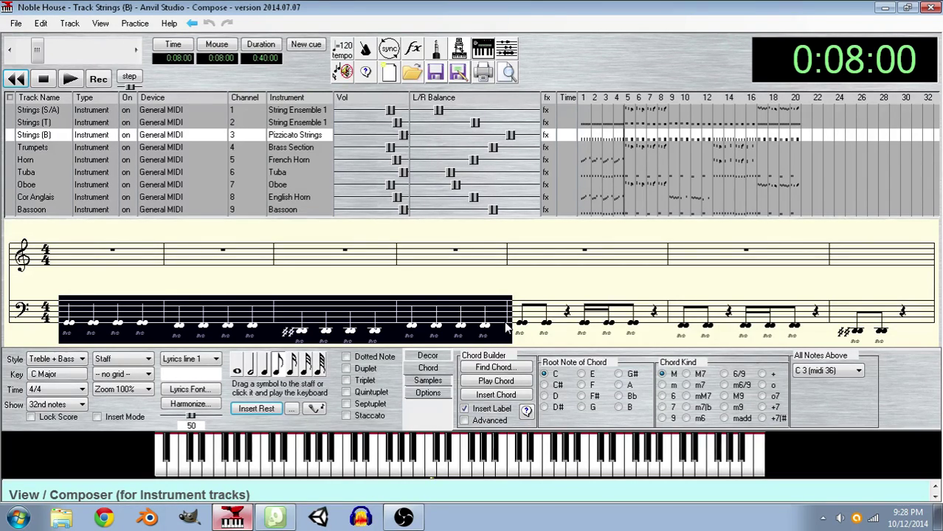
left_click(275, 517)
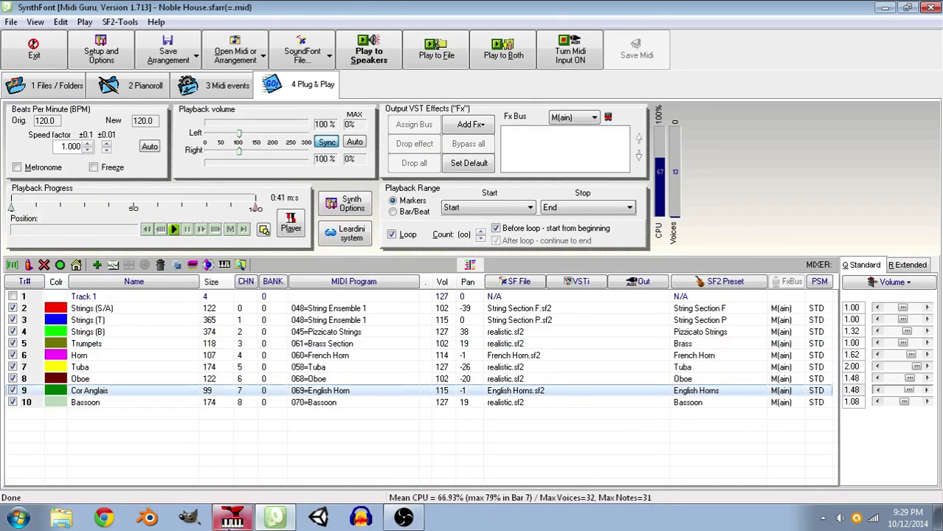
left_click(230, 521)
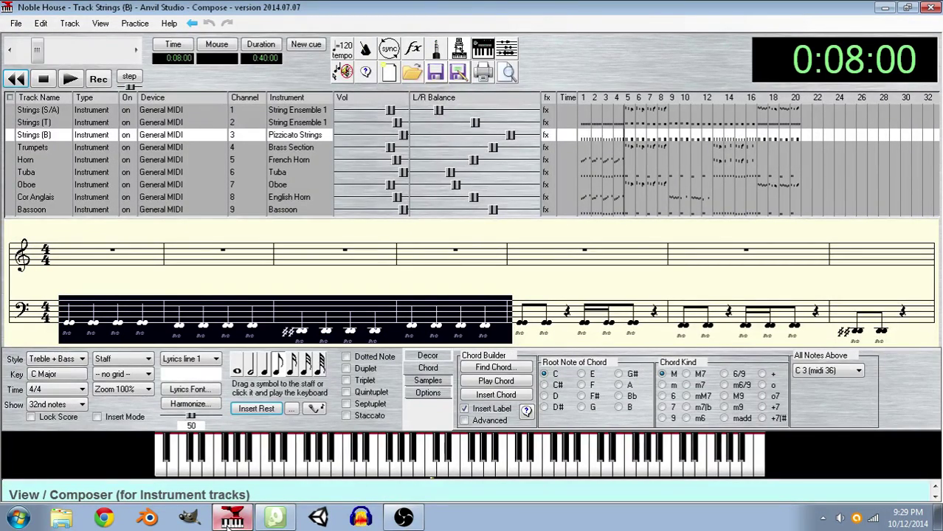
left_click(275, 519)
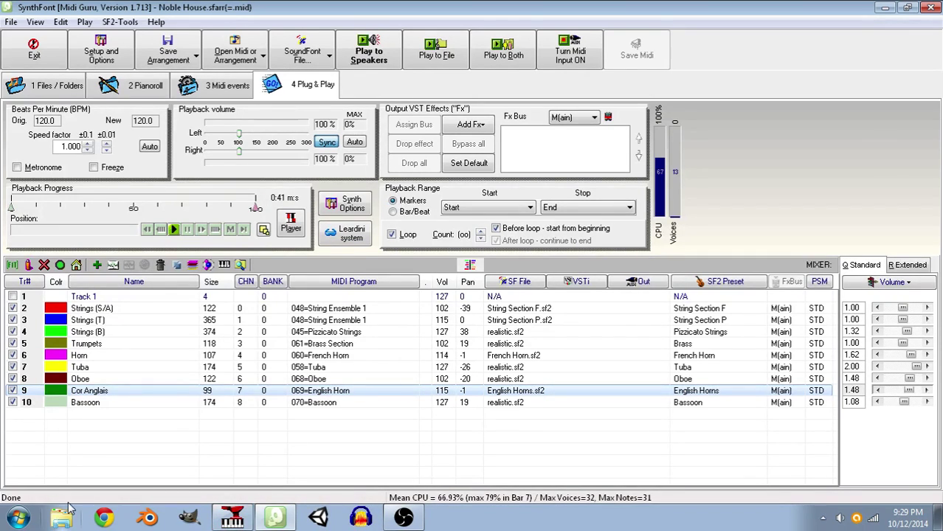
- Switch to Chrome, open the bookmarked DSK Music HQ Instruments page, examine the SF2 Soundfont donation option, and close the browser
left_click(103, 519)
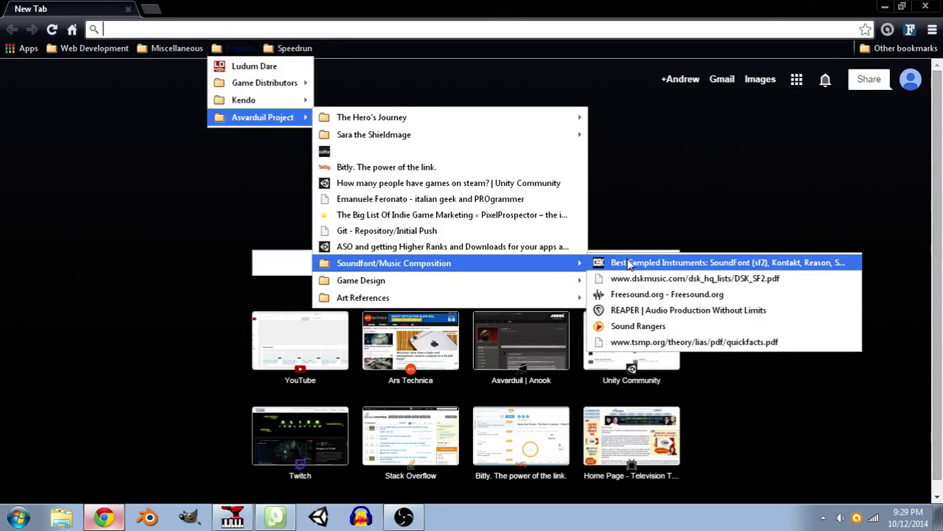
left_click(629, 264)
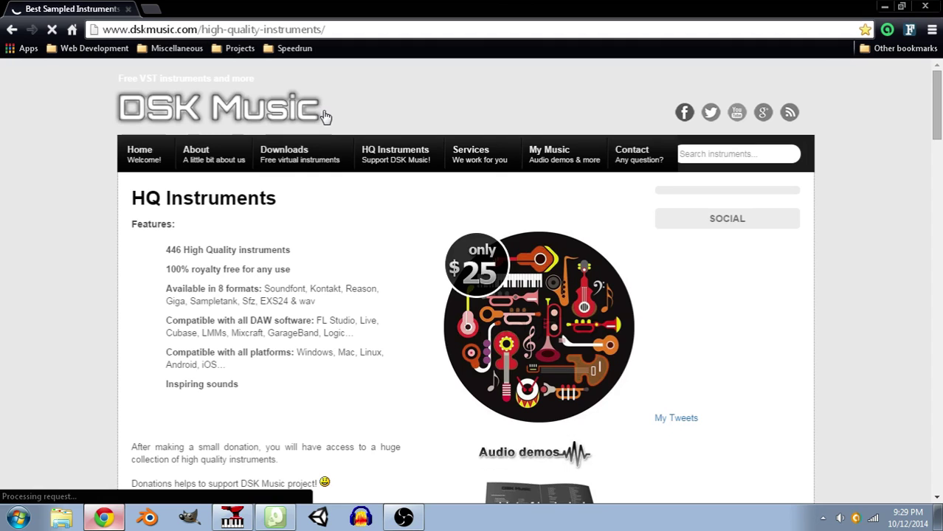
scroll(317, 215, "down", 5)
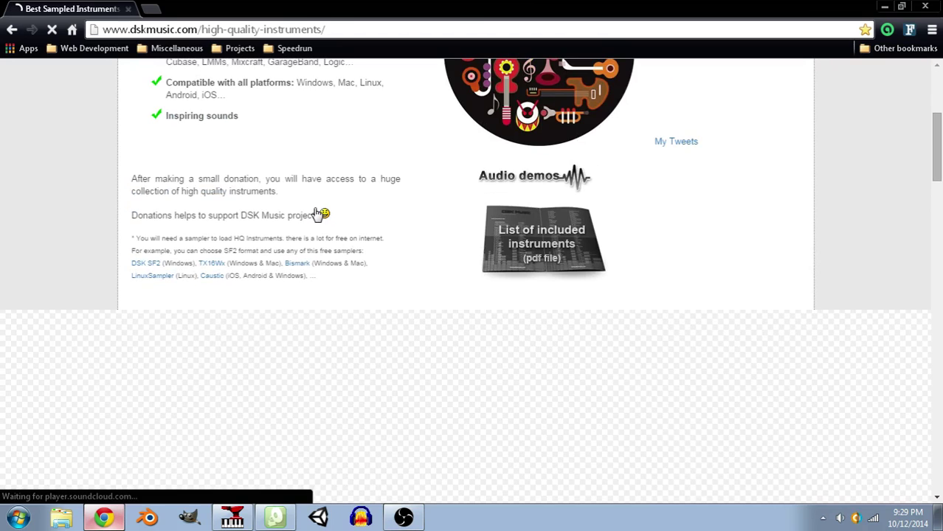
scroll(314, 221, "down", 2)
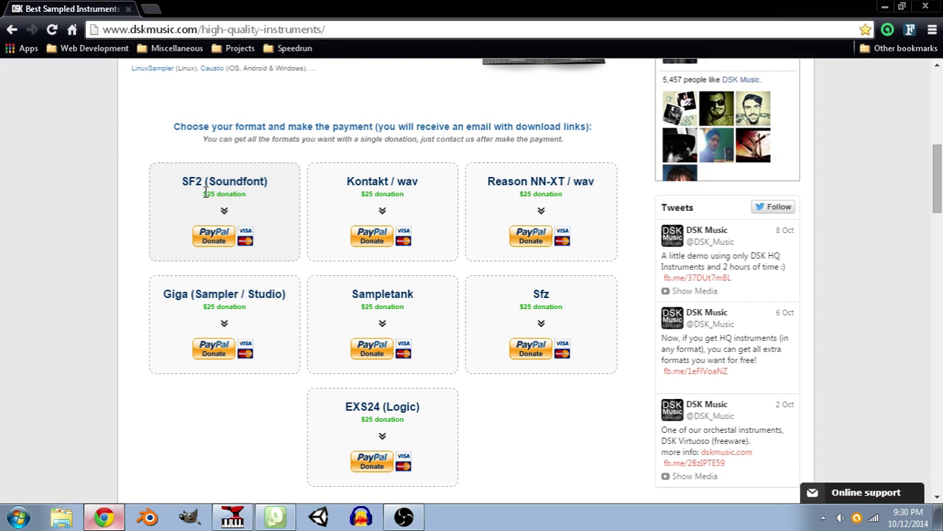
left_click(926, 8)
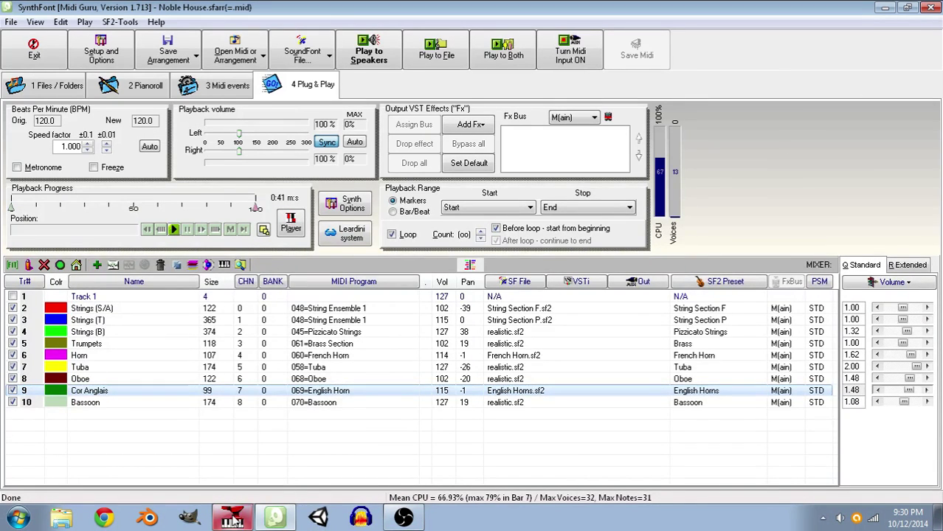
- Switch to Anvil Studio, reopen In The House.mid from the recent songs, and play its treble phrase from the start
left_click(233, 519)
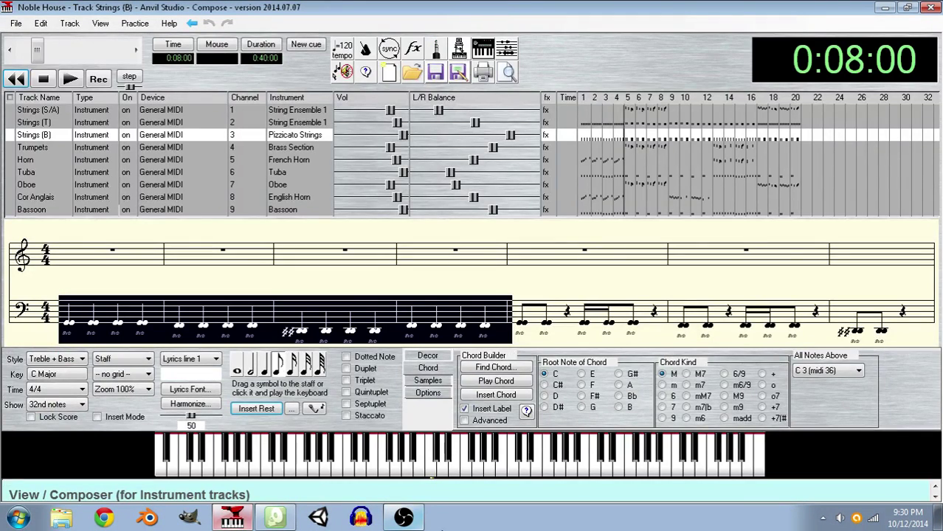
left_click(15, 22)
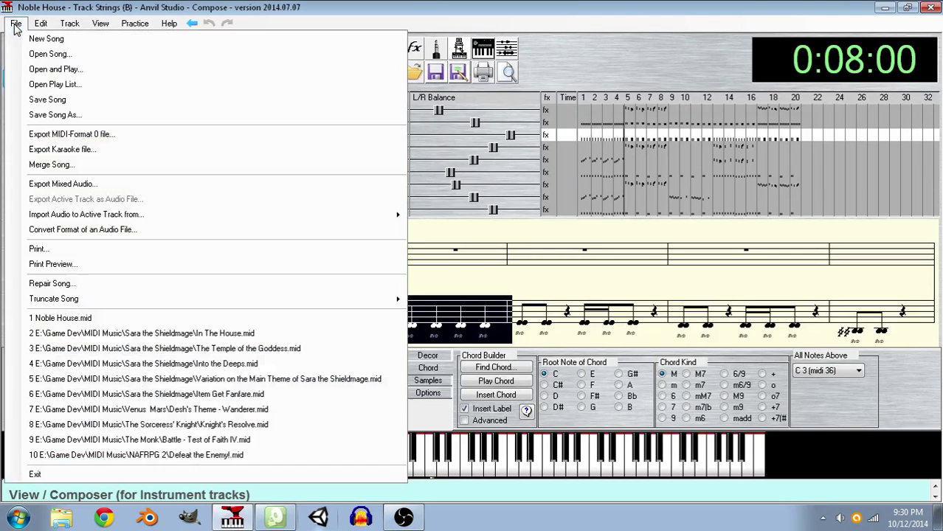
left_click(110, 336)
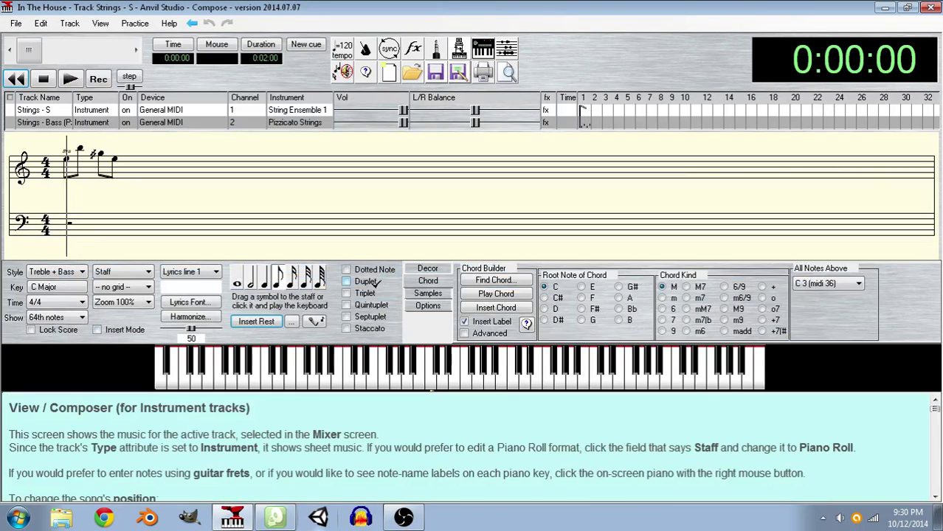
left_click(71, 80)
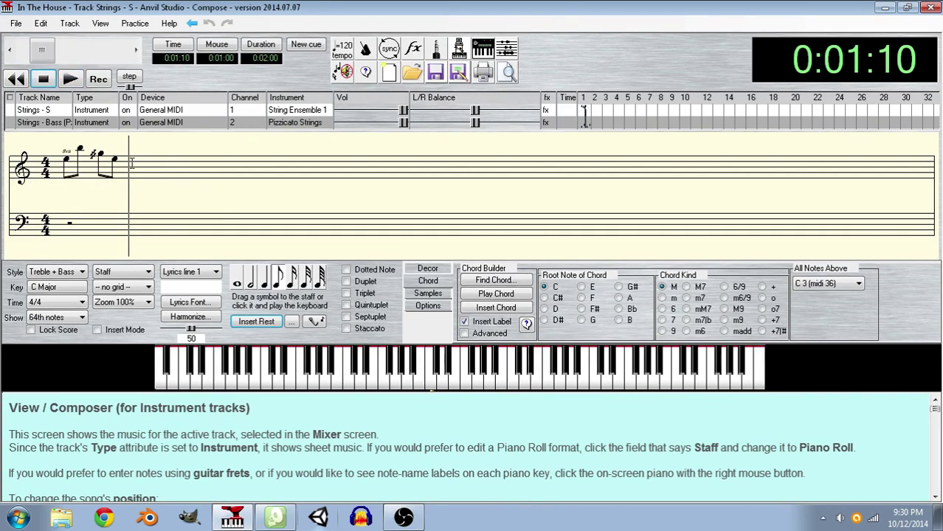
left_click(67, 156)
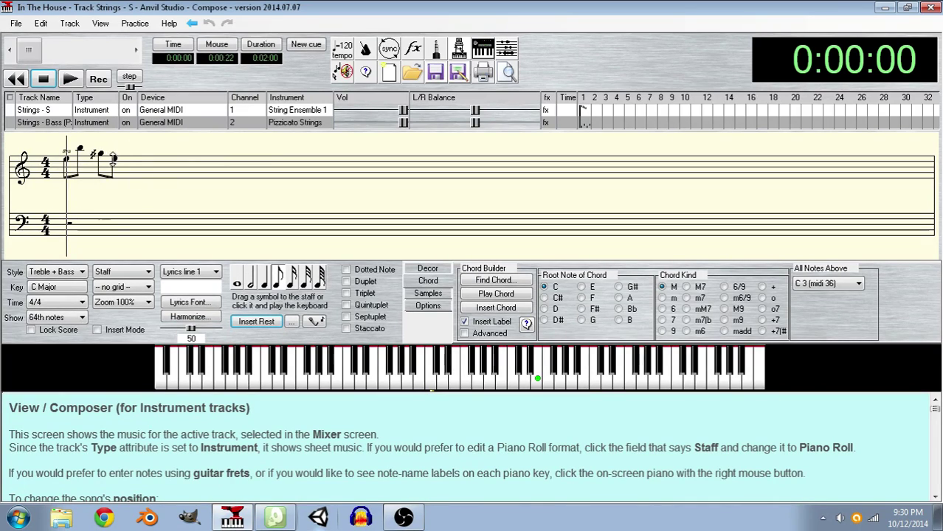
left_click(70, 79)
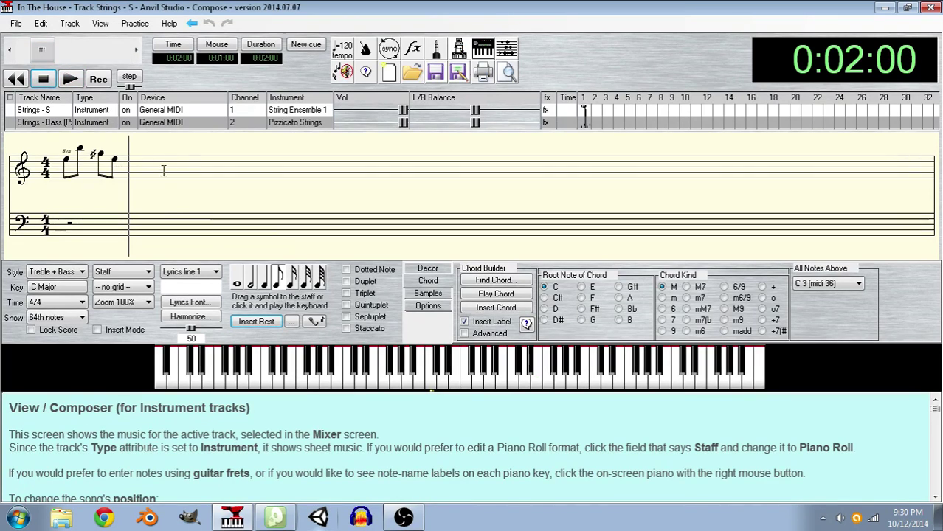
- Complete the first treble measure of Strings - S with eighth notes B, E, B and a high F-sharp, undoing a trial low F-sharp
left_click(497, 387)
left_click(537, 389)
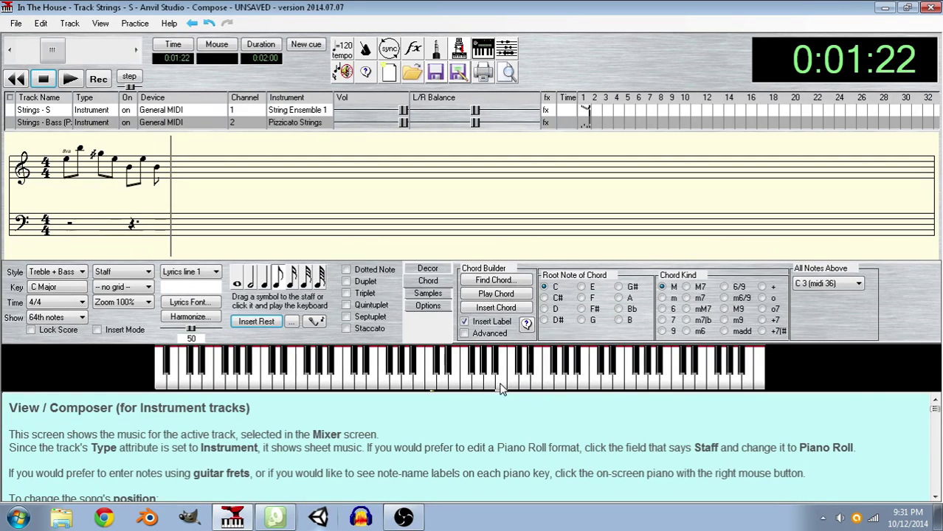
left_click(473, 376)
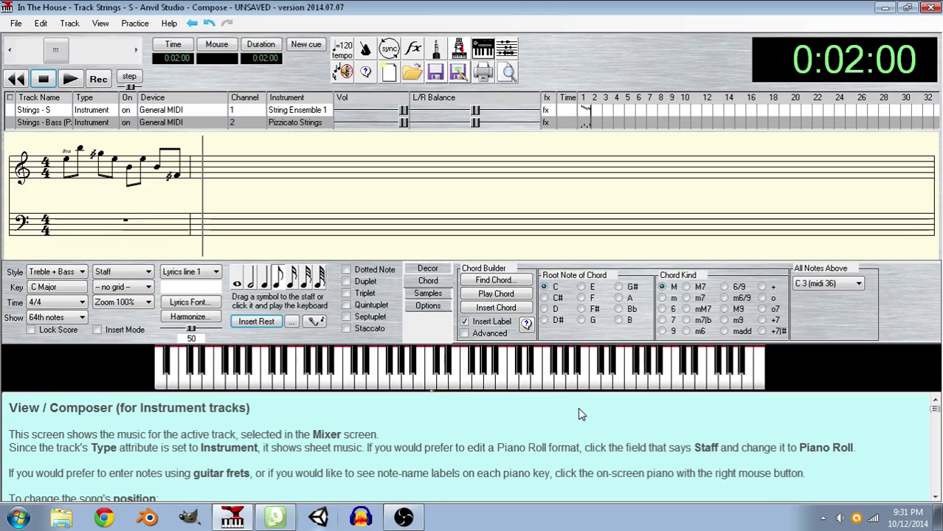
key("ctrl+z")
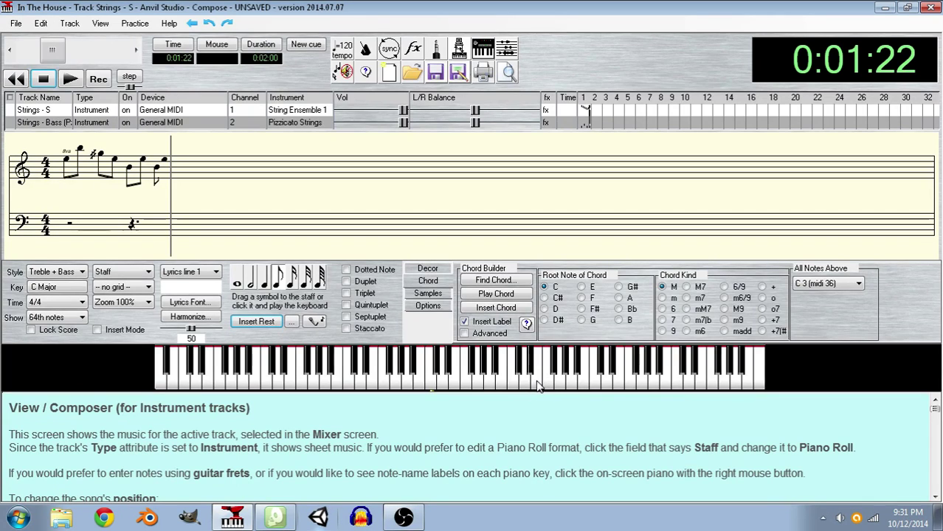
left_click(559, 374)
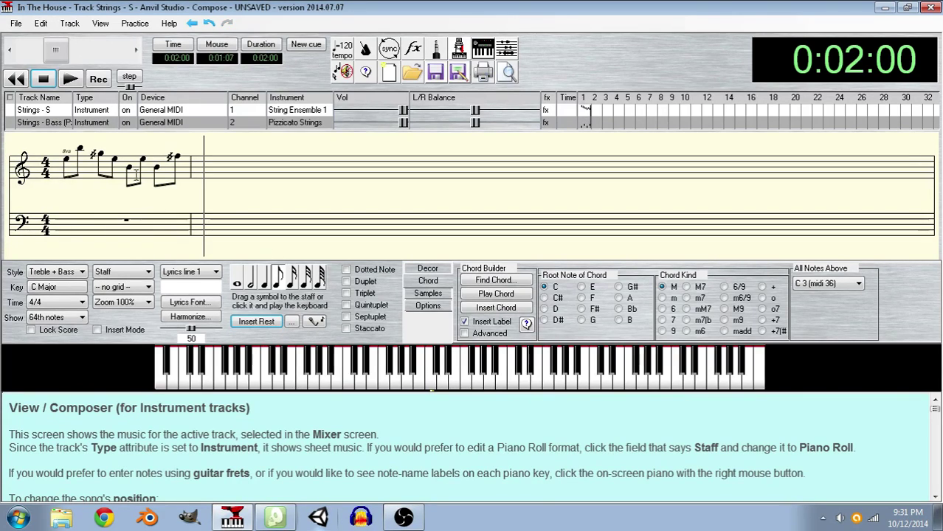
- Play back the completed first measure from the start and listen to it again
left_click(17, 79)
left_click(75, 77)
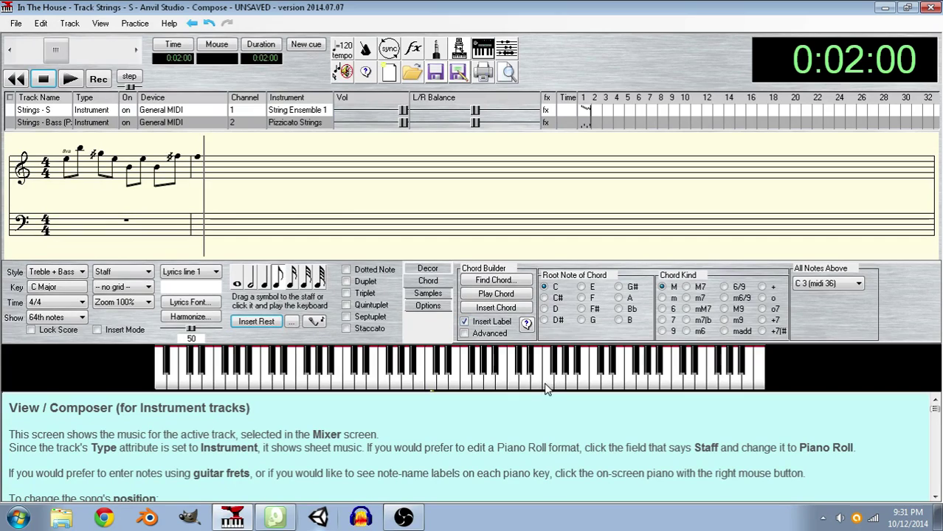
left_click(53, 148)
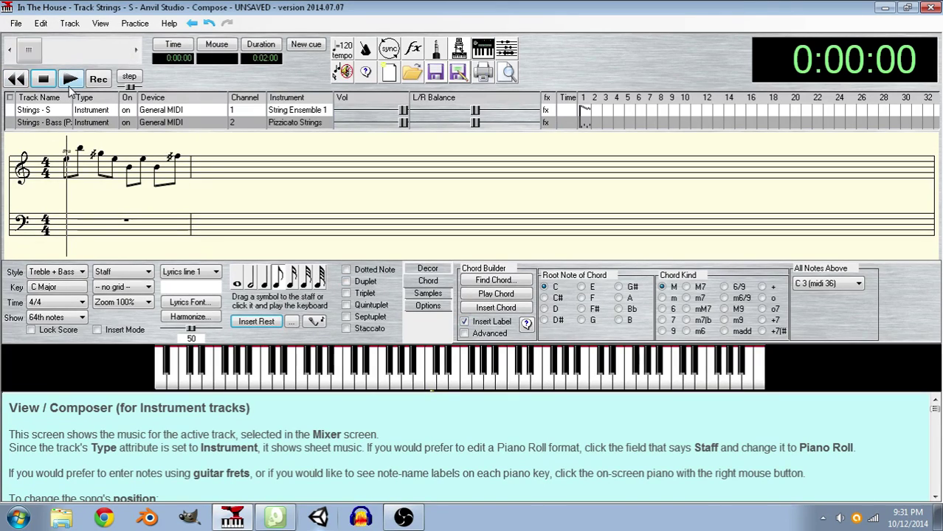
left_click(70, 83)
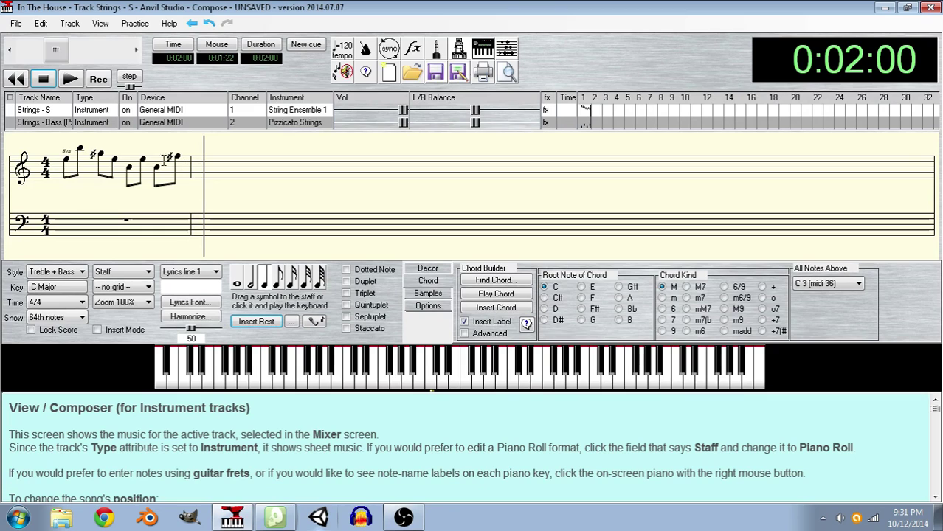
left_click(64, 144)
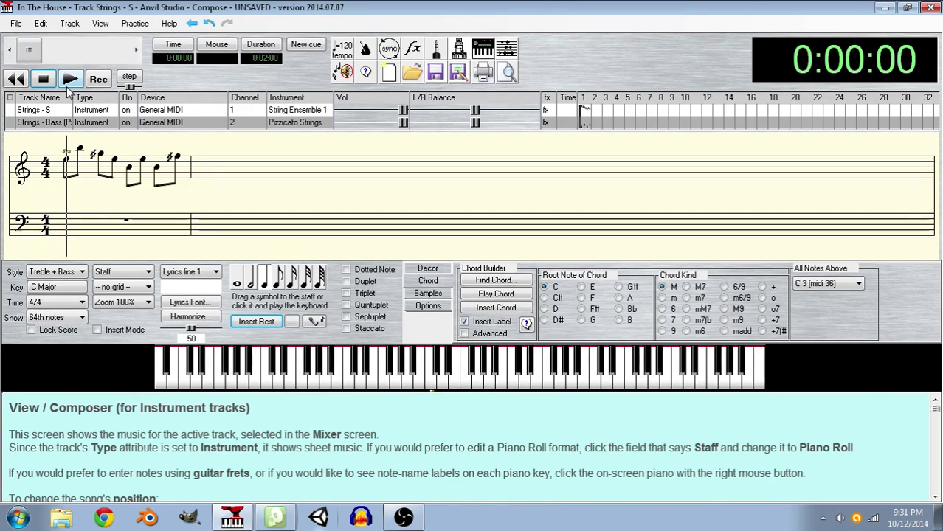
left_click(68, 77)
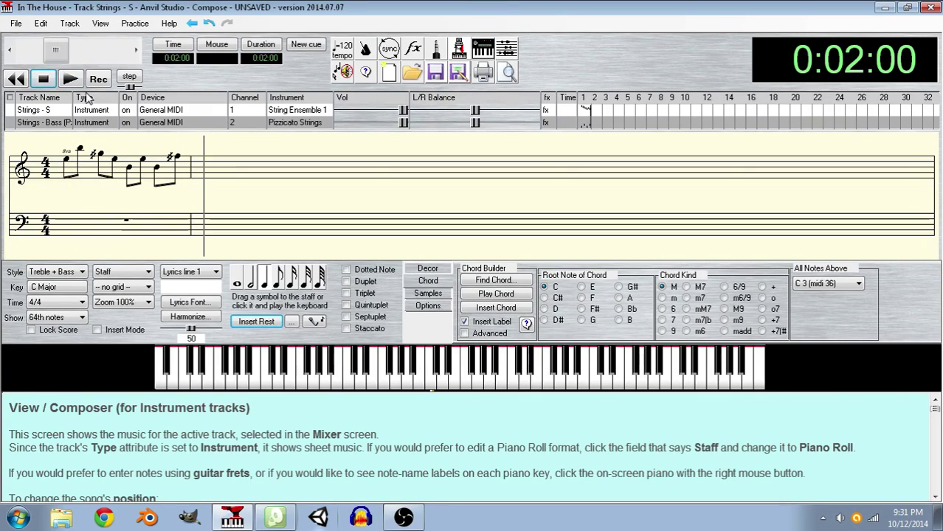
- Try quarter notes A and F-sharp at the start of the second treble measure, and undo them
left_click(173, 155)
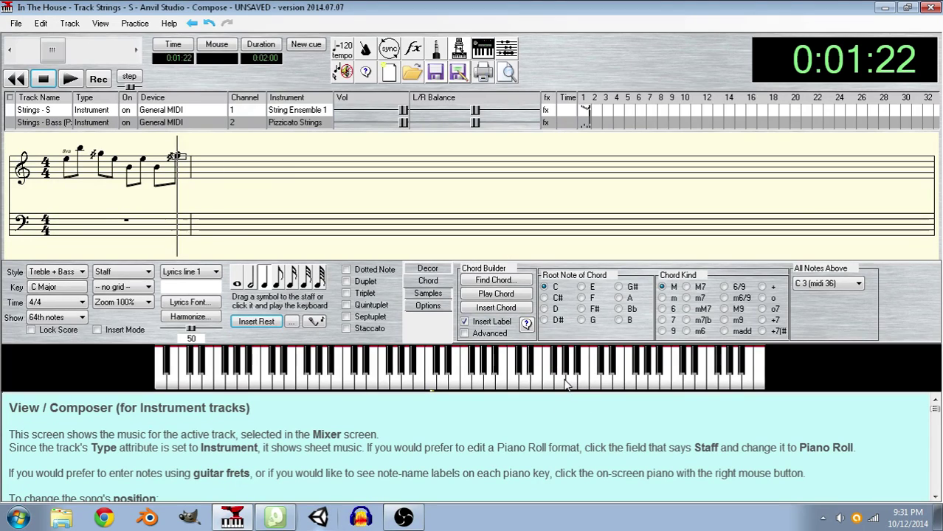
left_click(568, 385)
key("ctrl+z")
left_click(568, 387)
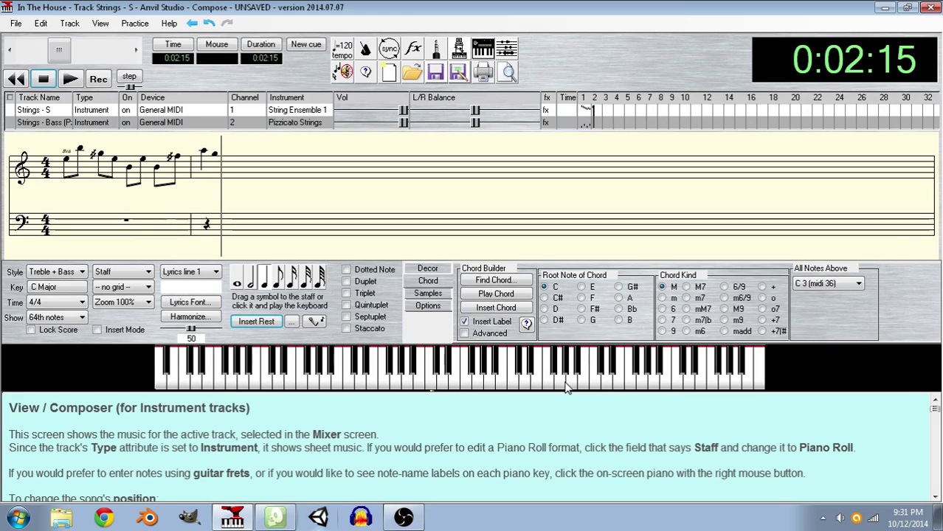
left_click(556, 377)
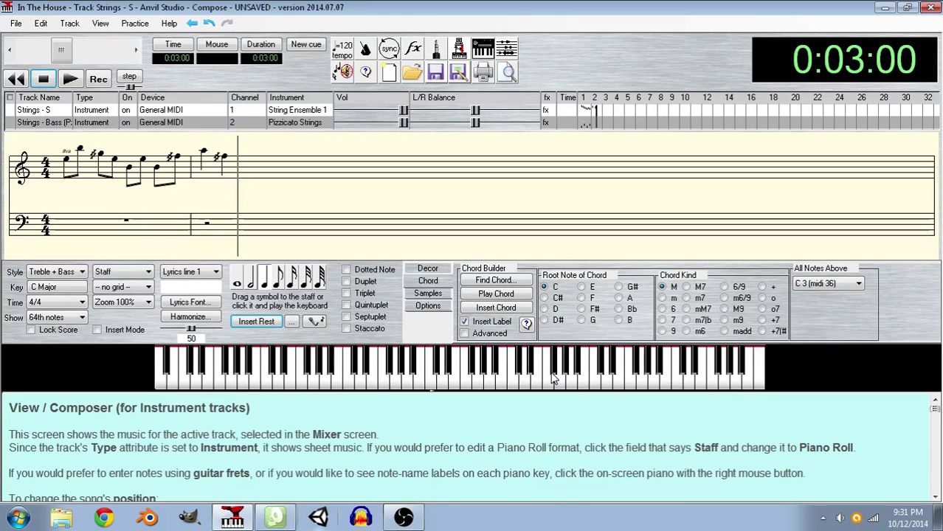
key("ctrl+z")
key("ctrl+z")
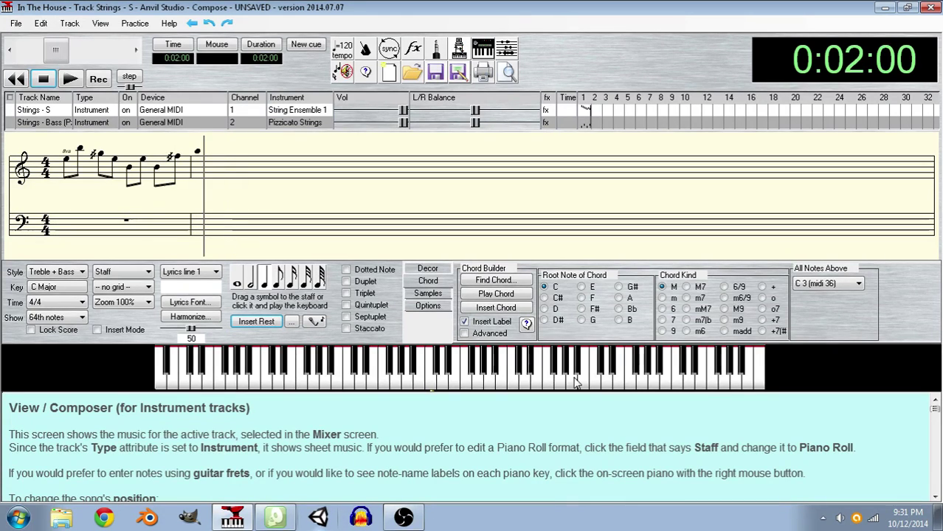
- Fill the second treble measure with descending quarter notes B, A, G-sharp and F-sharp, and play both measures from the start
left_click(576, 386)
left_click(573, 381)
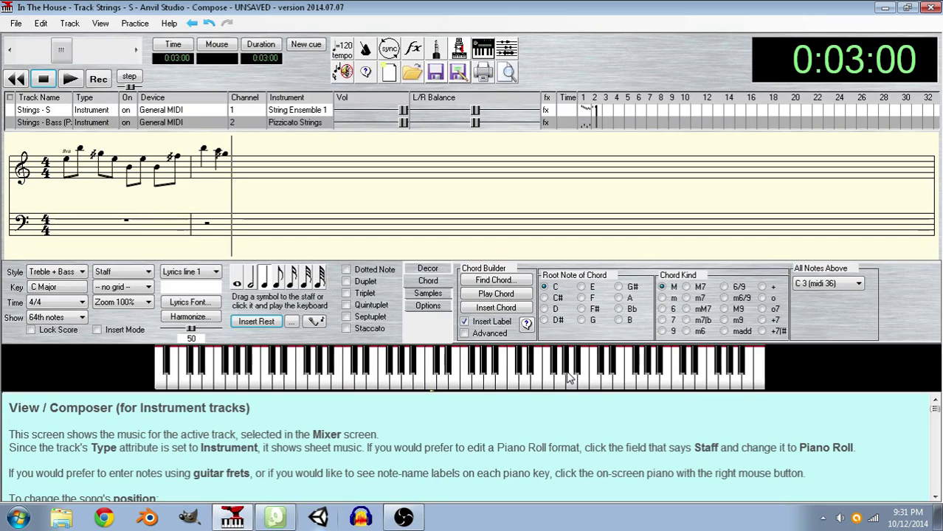
left_click(569, 378)
left_click(563, 380)
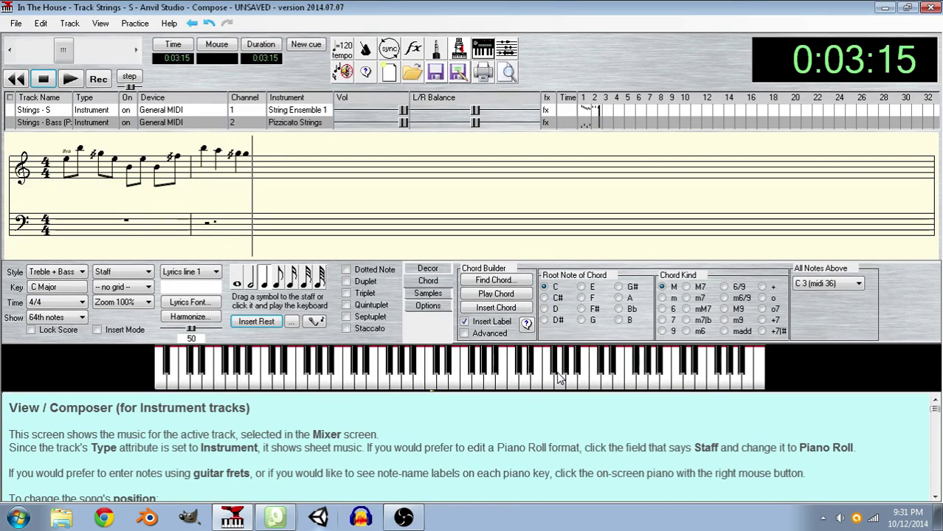
left_click(553, 378)
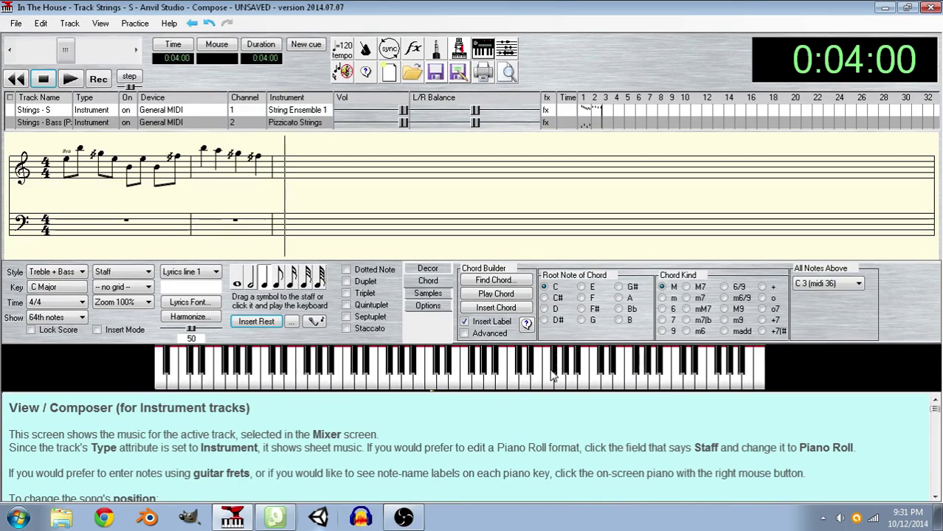
left_click(59, 157)
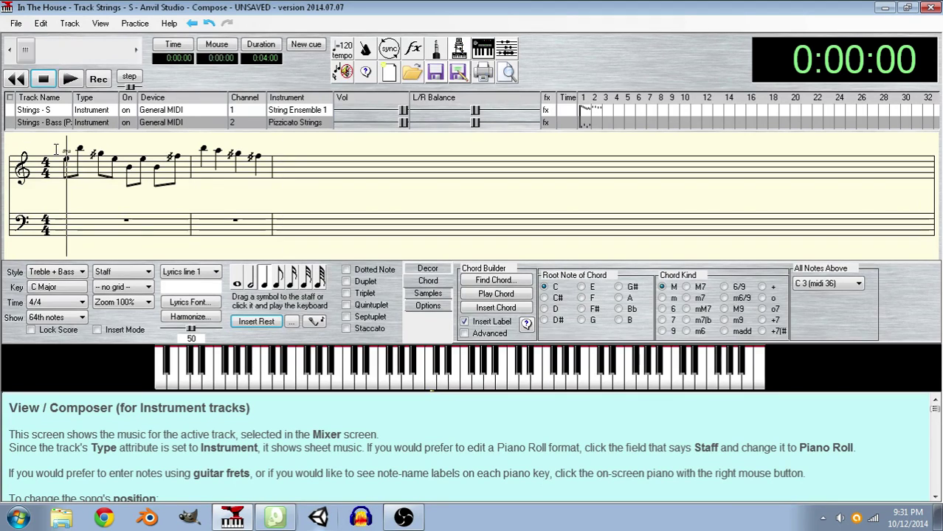
left_click(63, 82)
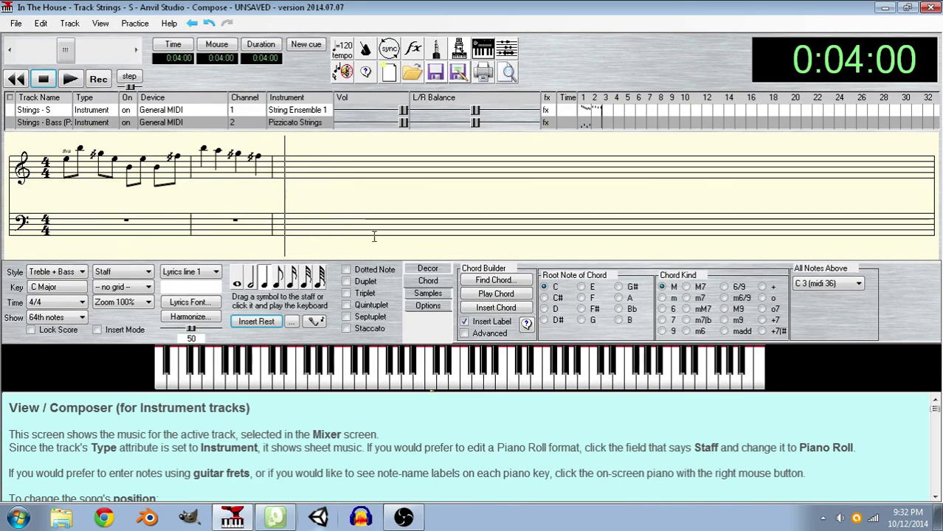
- Fill the third treble measure of Strings - S with a quarter note G-sharp and a dotted half note B
left_click(568, 369)
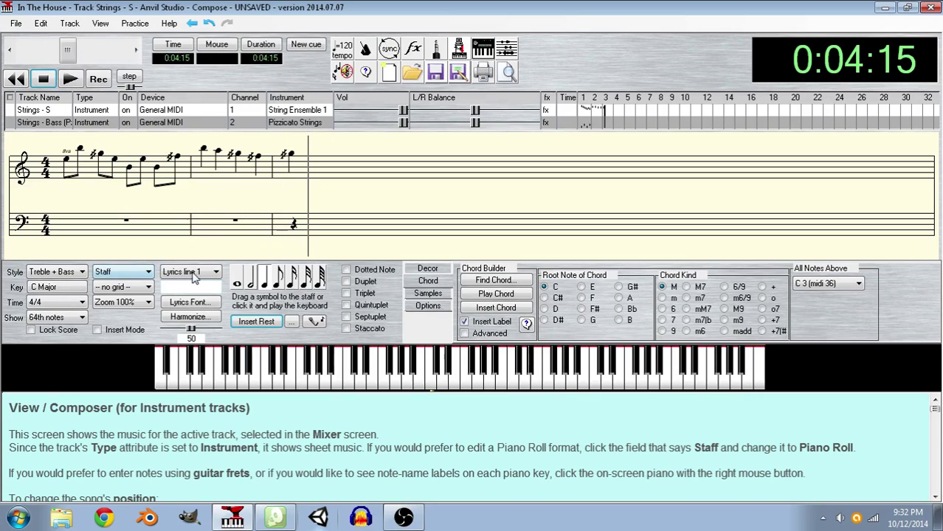
left_click(347, 270)
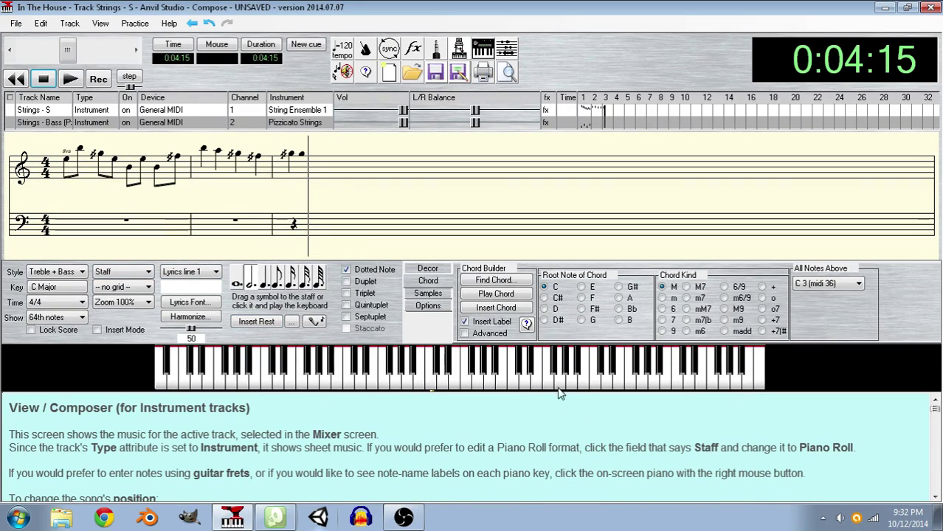
left_click(583, 390)
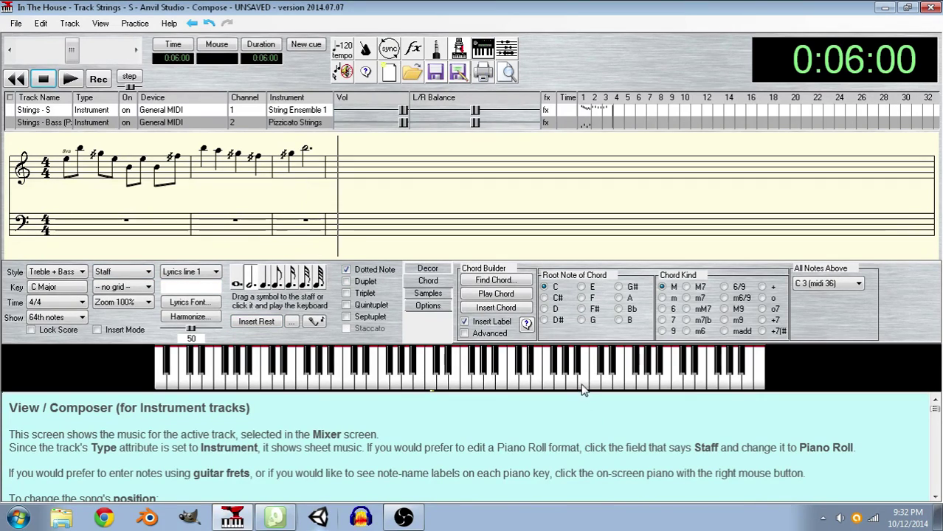
- Fill the fourth treble measure with a quarter note F-sharp followed by a dotted half note B
left_click(346, 269)
left_click(267, 288)
left_click(558, 373)
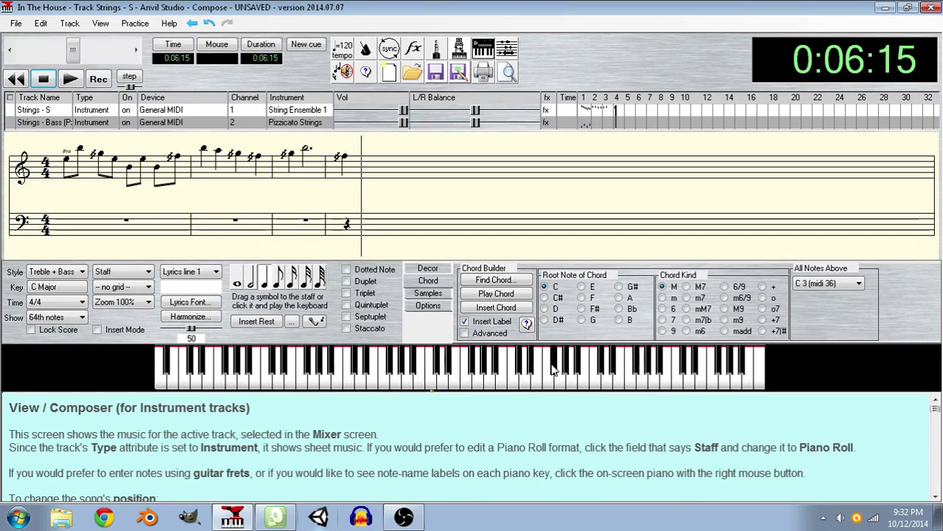
left_click(252, 284)
left_click(363, 272)
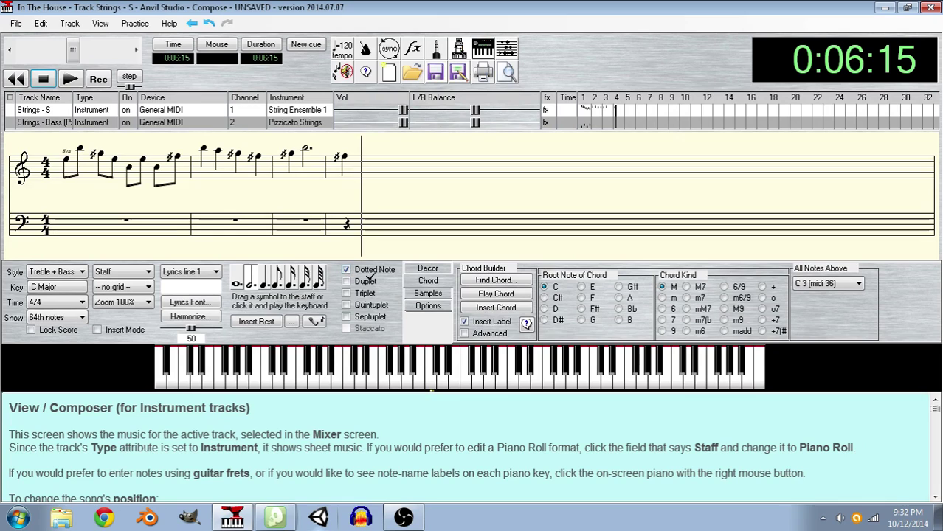
left_click(583, 383)
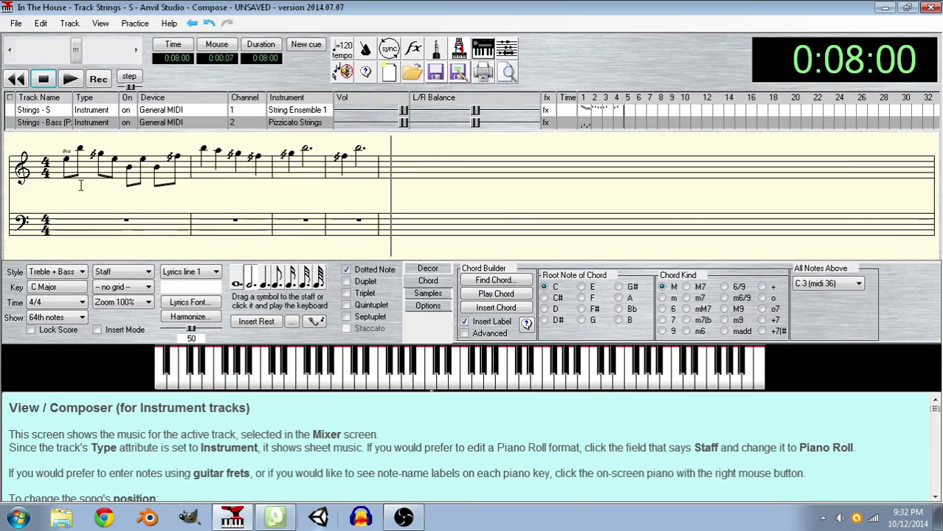
- Play the four-measure melody from the start and return to the beginning of the song
left_click(16, 79)
left_click(69, 80)
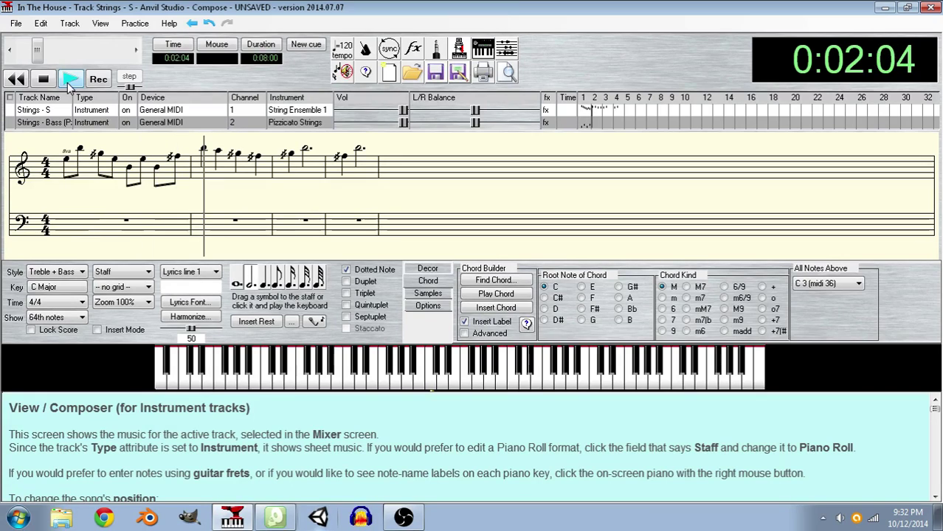
left_click(16, 79)
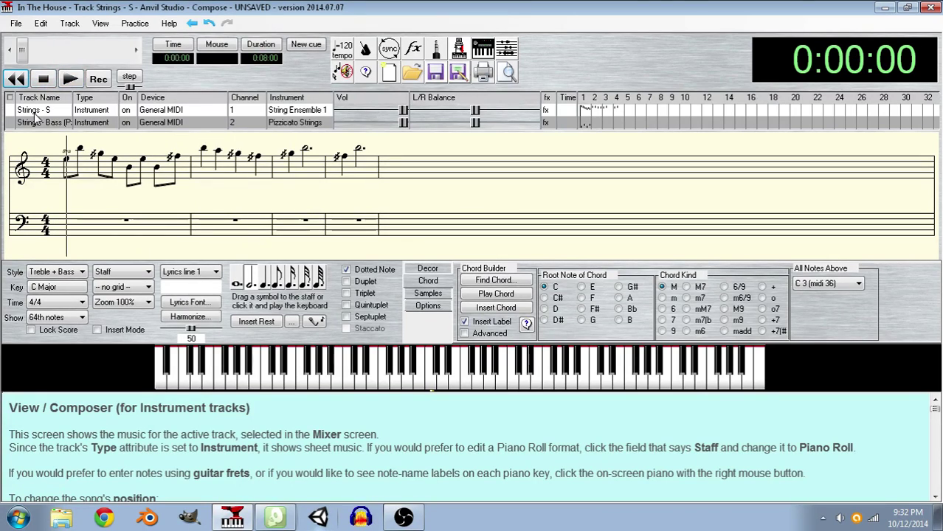
- Copy the first measure's bass notes of Strings - Bass (Pz.) into measures two to four
left_click(34, 121)
left_click(93, 232)
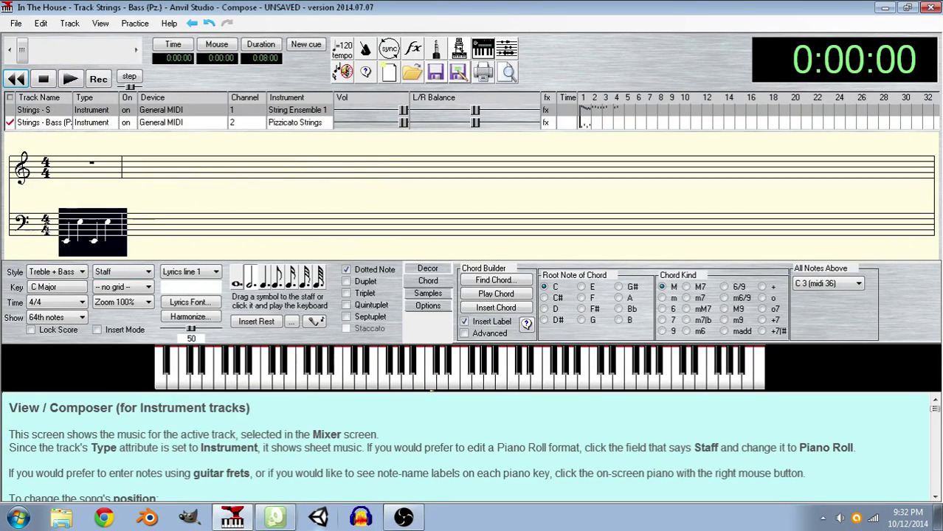
left_click(149, 170)
key("ctrl+v")
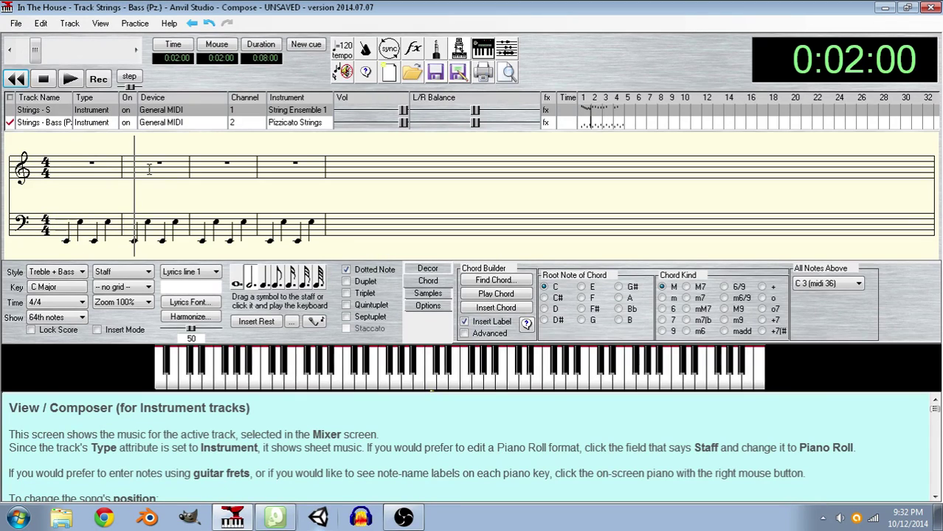
- Save the song and play it from the start with the repeated bass line
left_click(25, 79)
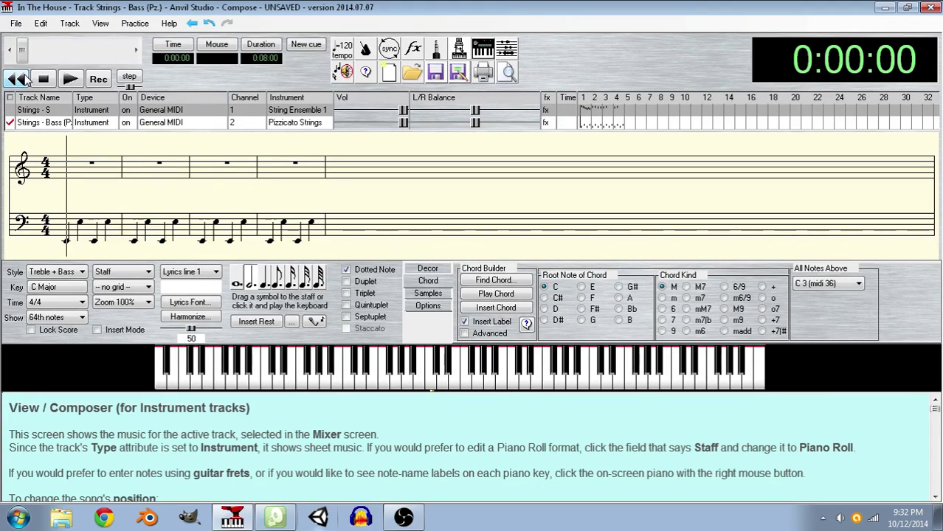
left_click(16, 23)
left_click(25, 104)
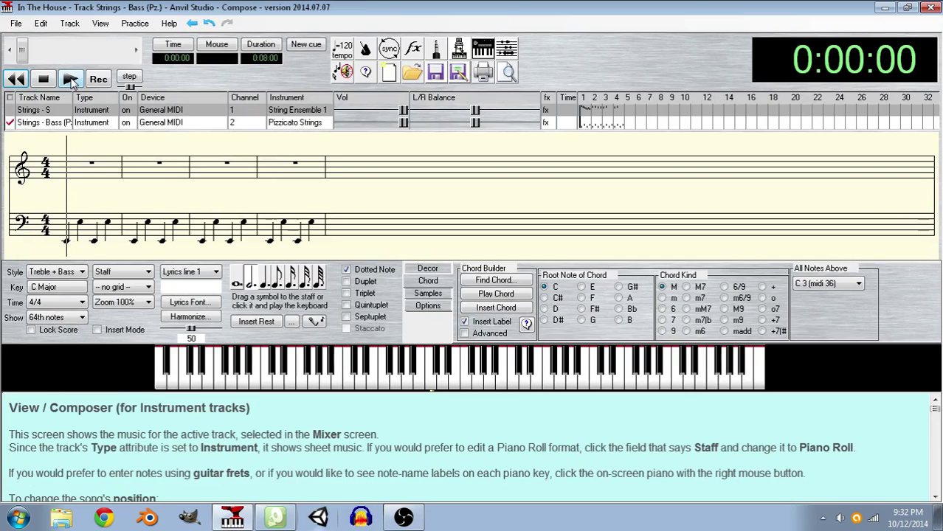
left_click(71, 79)
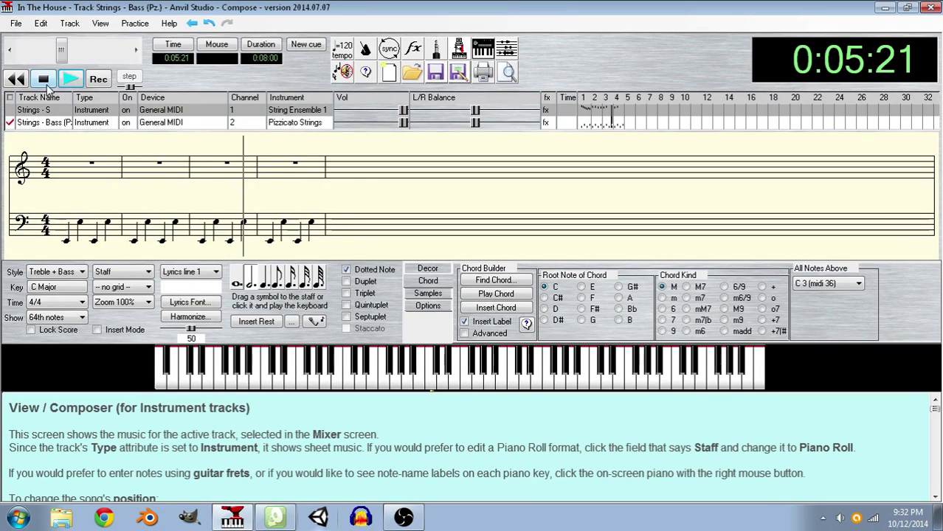
left_click(43, 79)
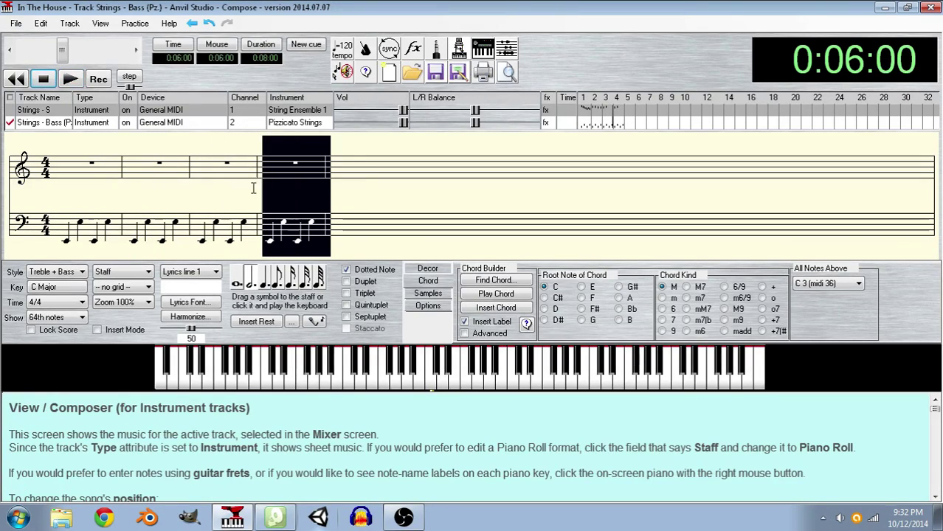
- Transpose the notes in the fourth measure of Strings - Bass (Pz.) by -2
left_click(70, 23)
mouse_move(164, 181)
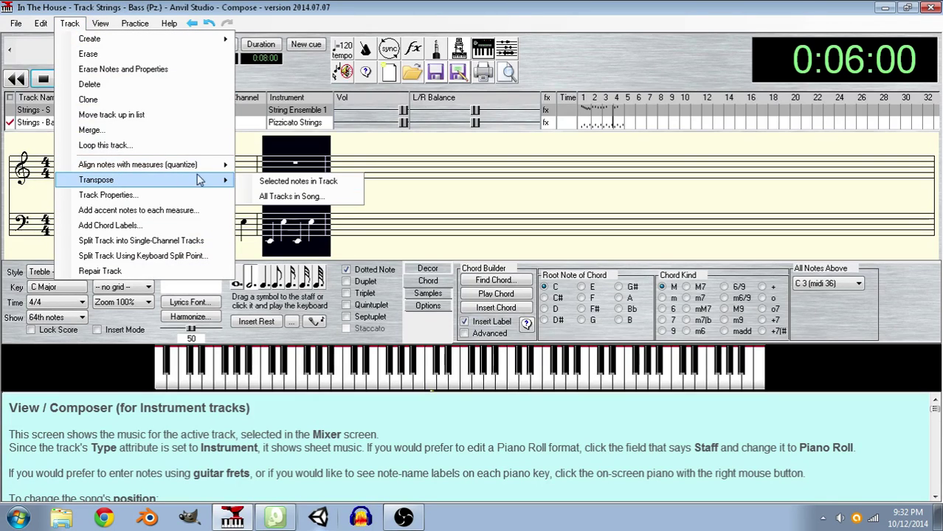
left_click(263, 182)
type("-2")
key("Return")
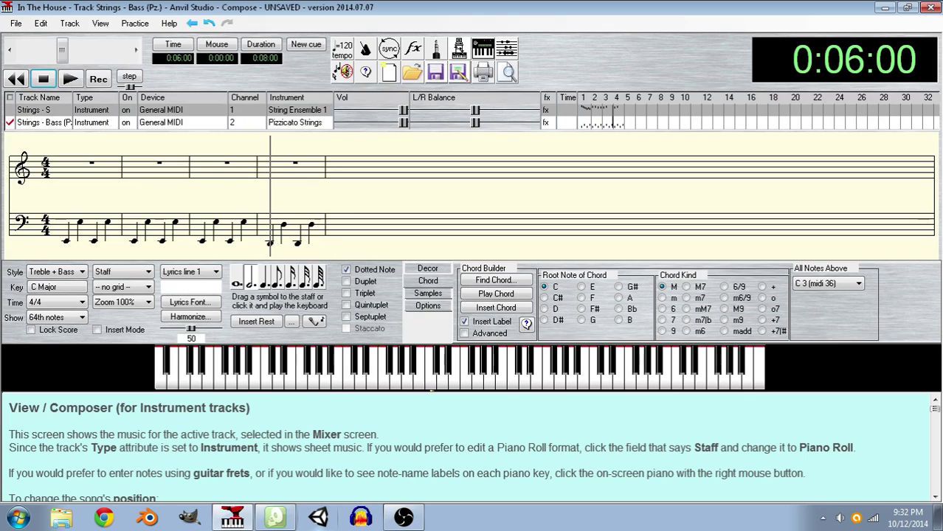
- Play the song from the start with the transposed bass measure, and return to the beginning
left_click(61, 168)
left_click(70, 80)
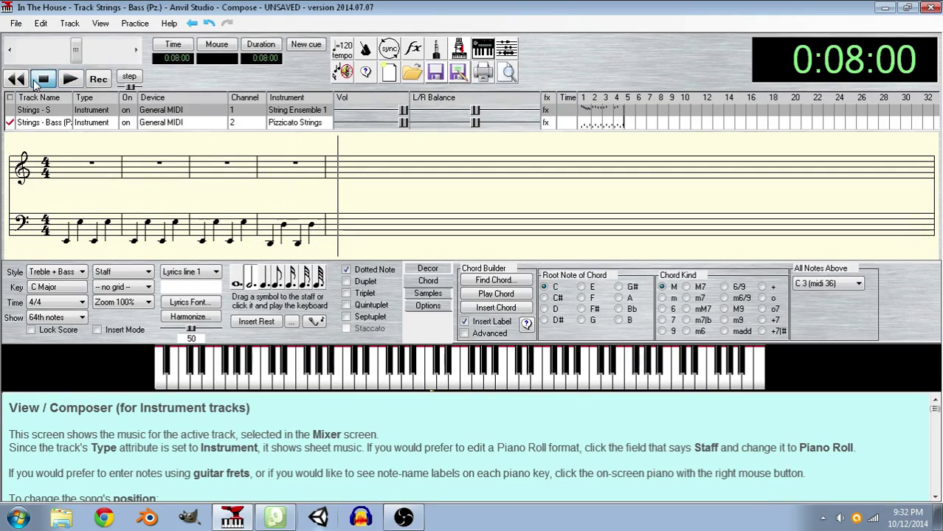
left_click(58, 149)
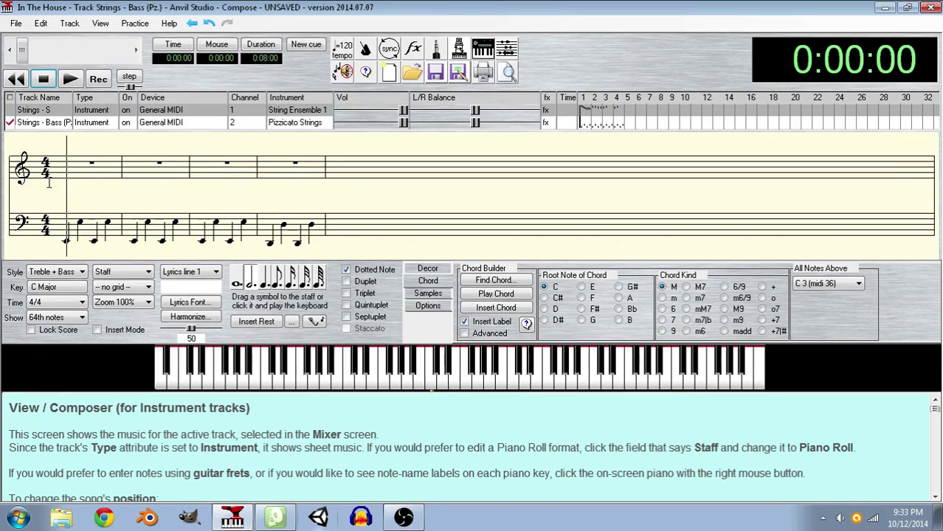
- Create a new instrument track and move it up above Strings - Bass (Pz.)
left_click(69, 23)
mouse_move(89, 38)
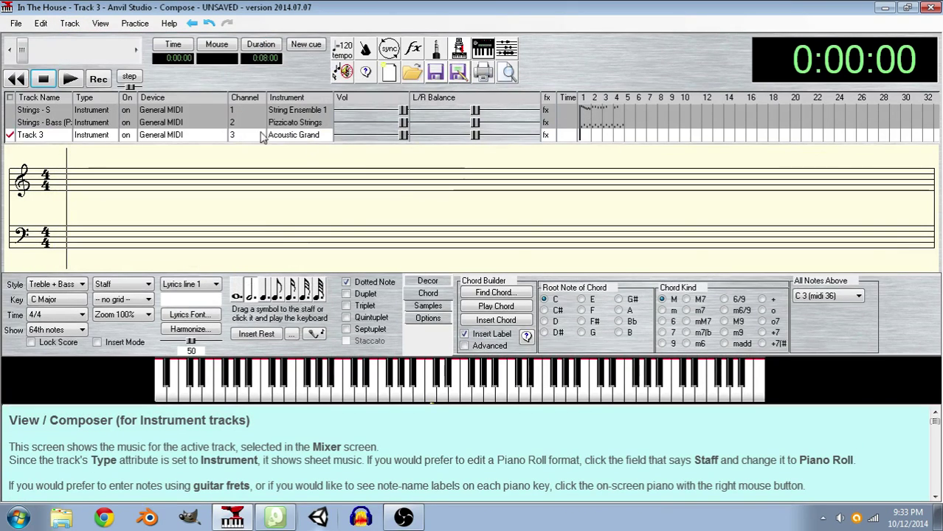
left_click(69, 24)
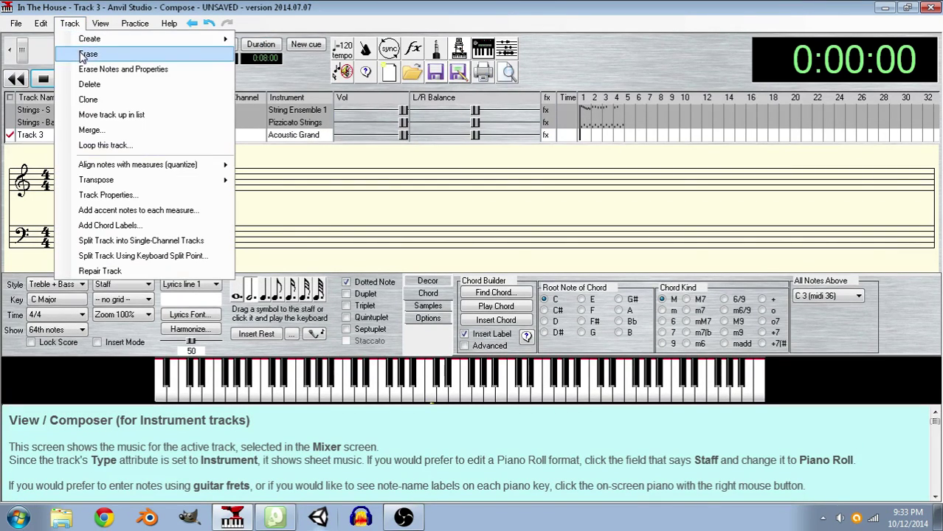
mouse_move(99, 26)
left_click(69, 23)
left_click(40, 24)
left_click(54, 26)
left_click(70, 25)
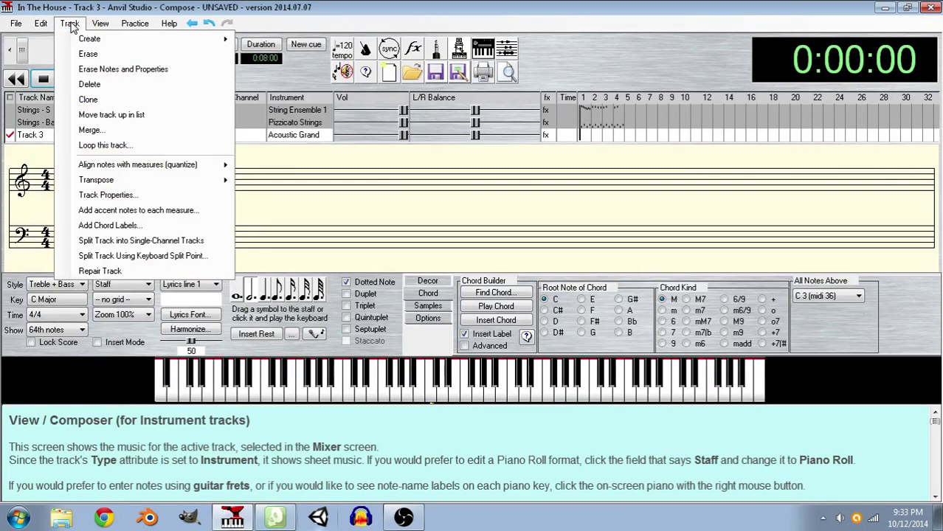
left_click(104, 115)
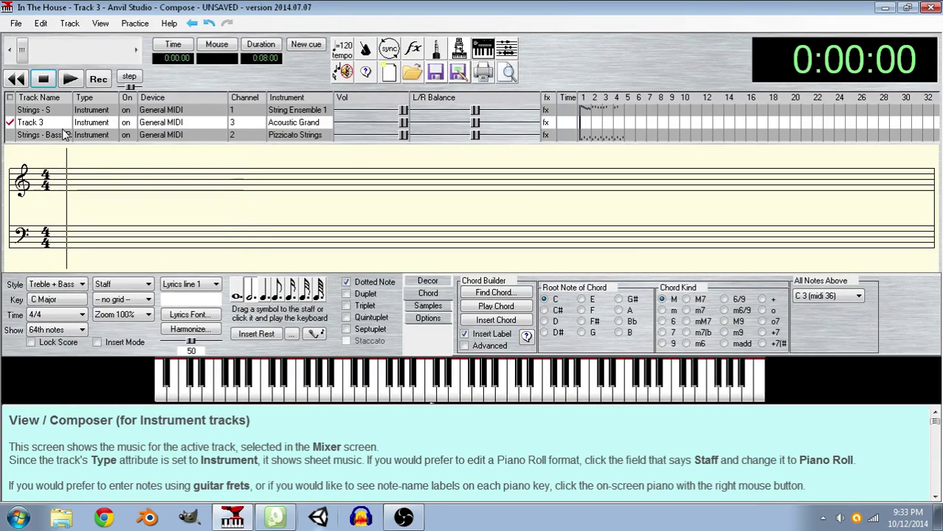
- Rename the new track as Strings - A/T
double_click(48, 123)
type("Strings - ")
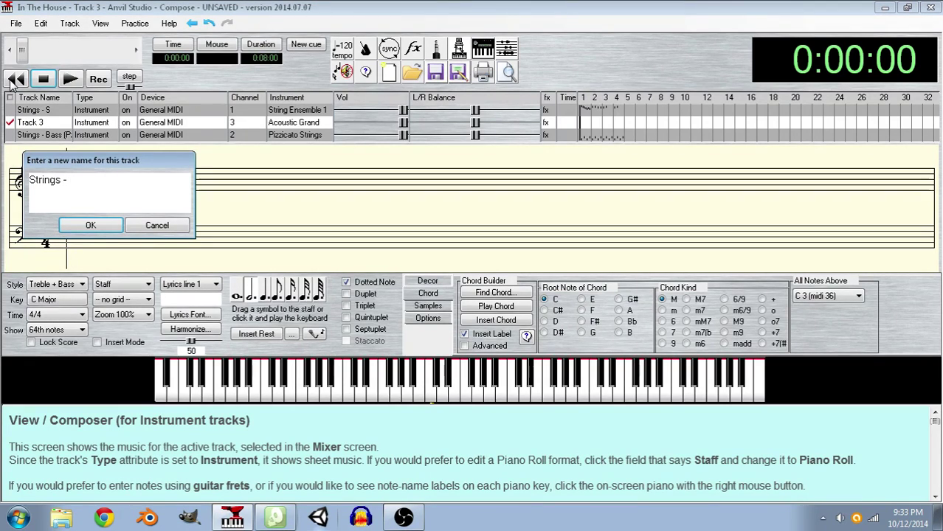
type("A")
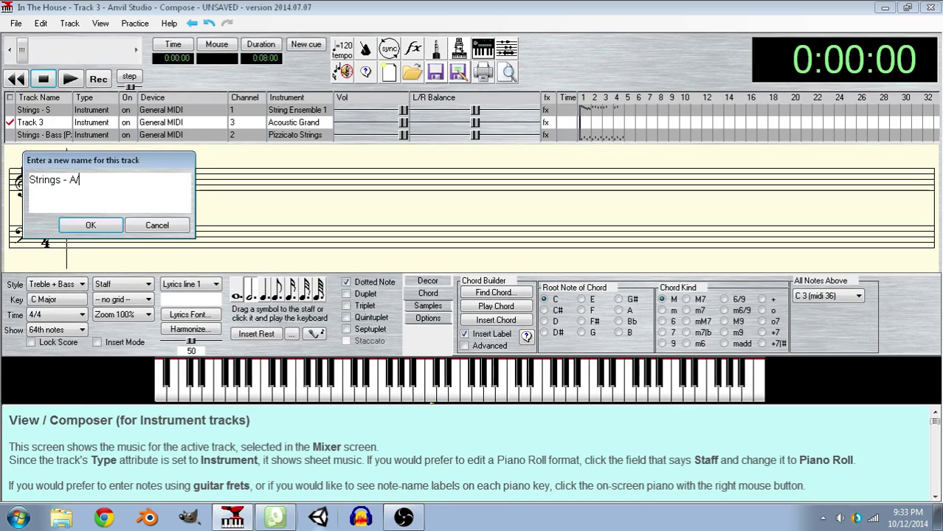
key("Return")
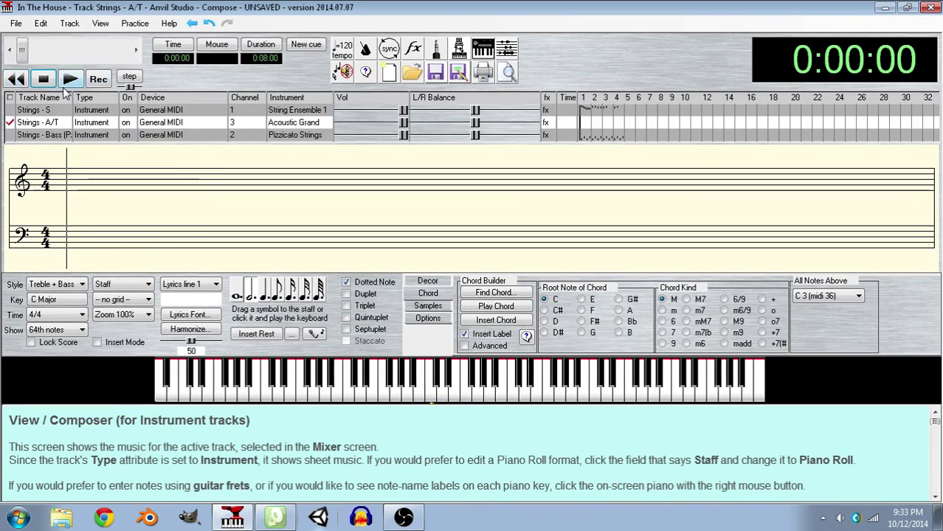
- Assign Strings - Bass (Pz.) to channel 4 and Strings - A/T to channel 2, and save the song
left_click(234, 135)
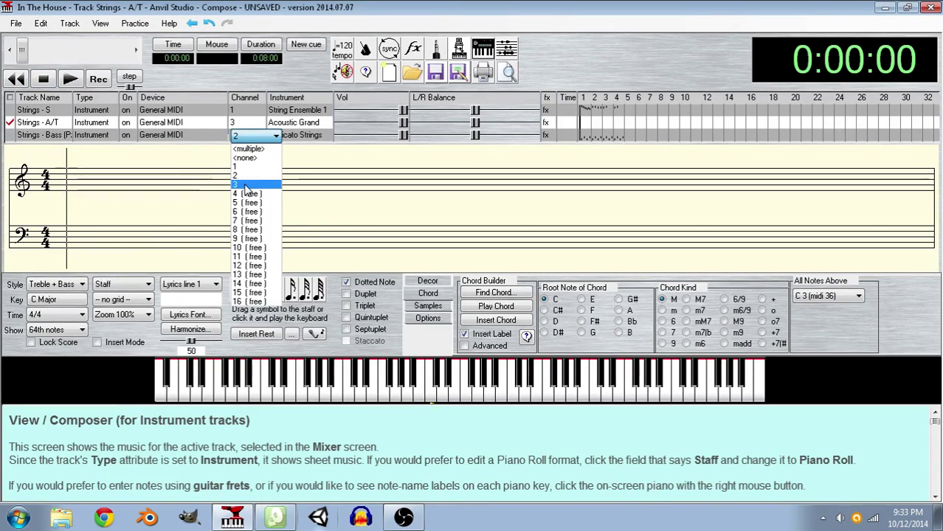
left_click(243, 190)
left_click(235, 124)
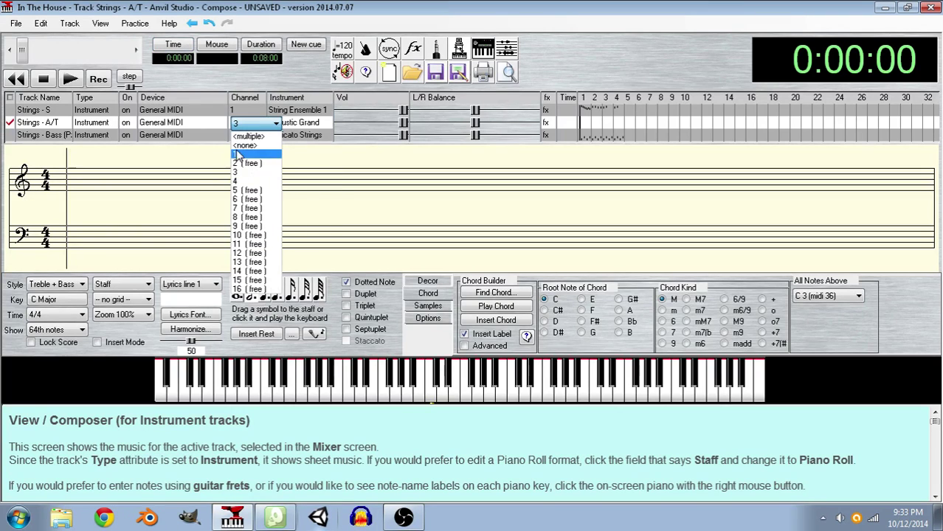
left_click(240, 157)
left_click(15, 23)
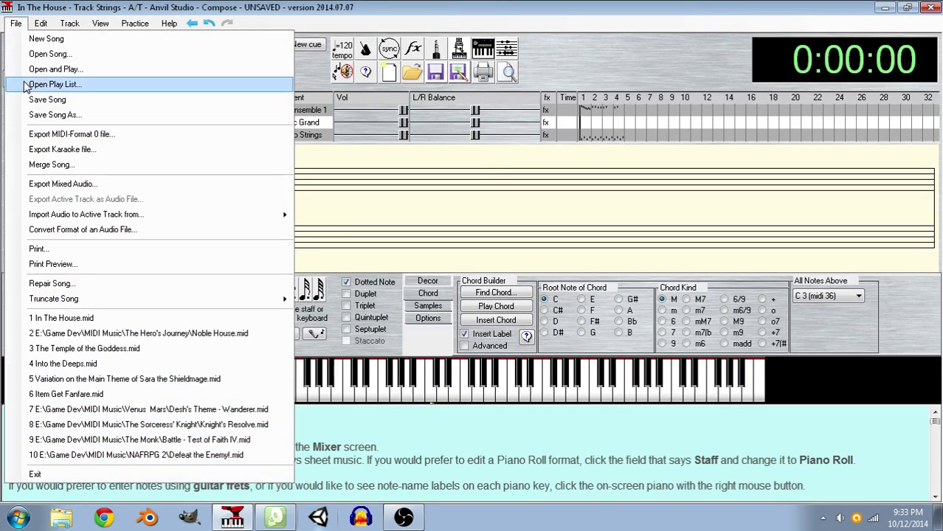
left_click(33, 99)
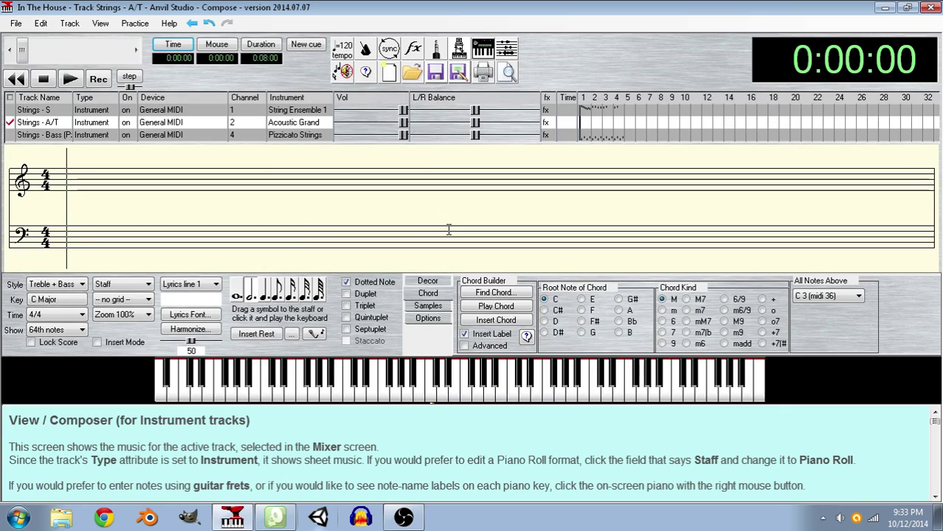
- Set the instrument of Strings - A/T to String Ensemble 2 and save the song
left_click(243, 121)
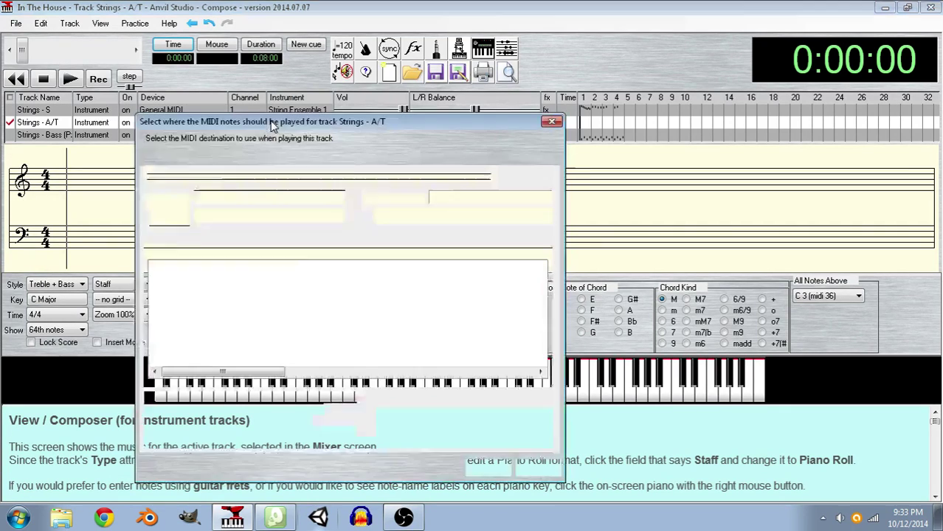
left_click_drag(247, 369, 321, 399)
left_click_drag(293, 324, 295, 326)
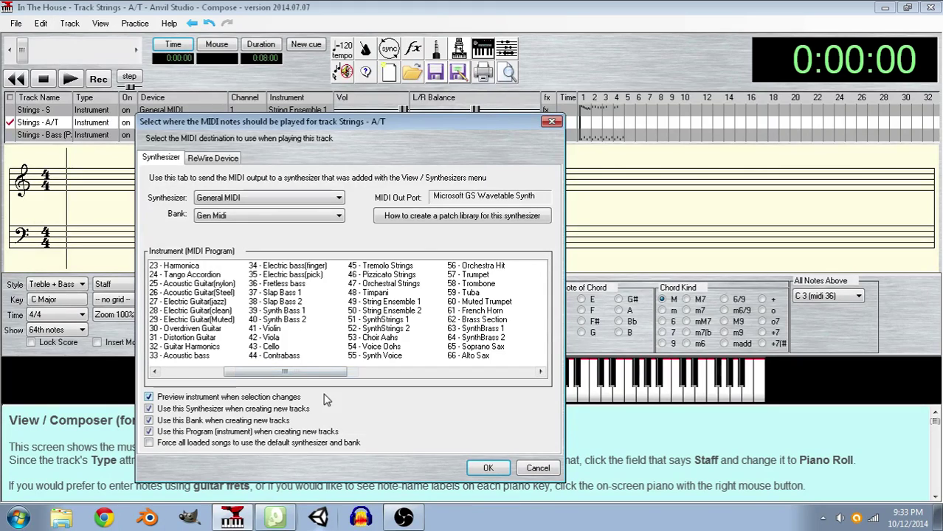
left_click(371, 311)
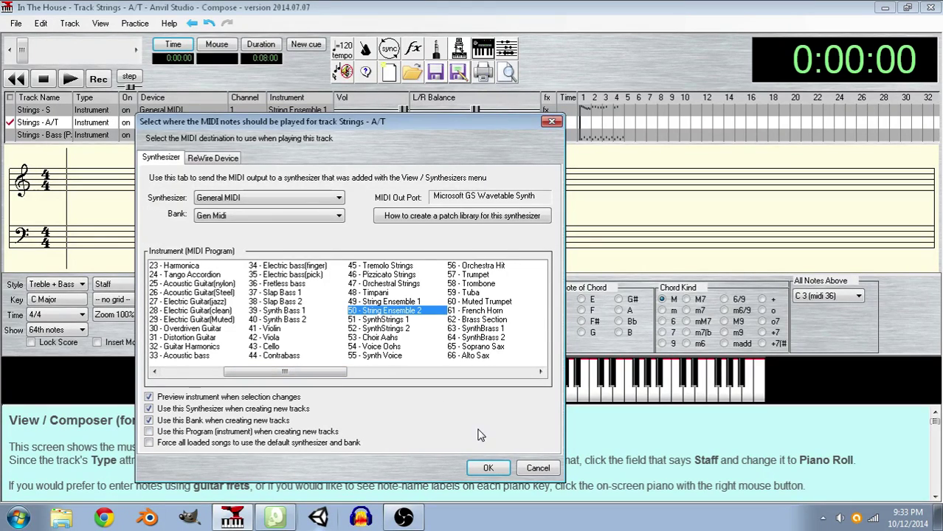
left_click(487, 468)
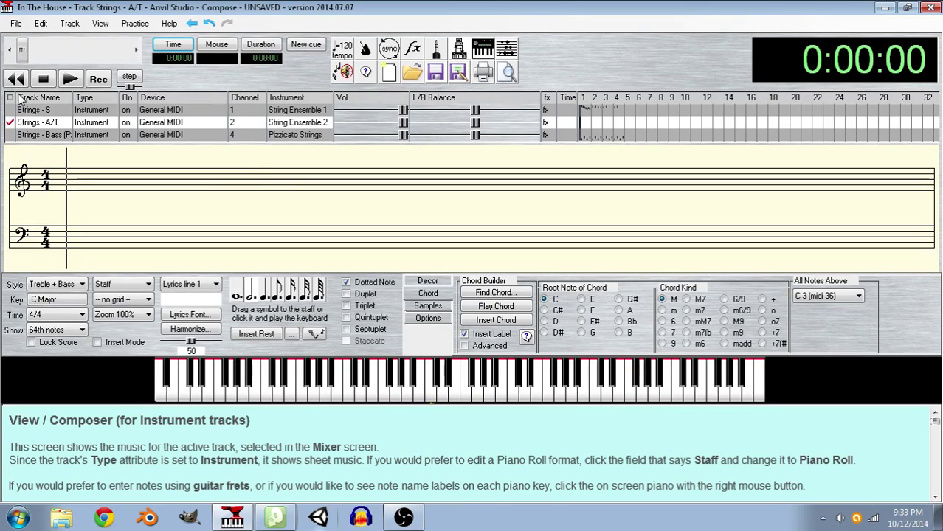
left_click(16, 23)
left_click(32, 109)
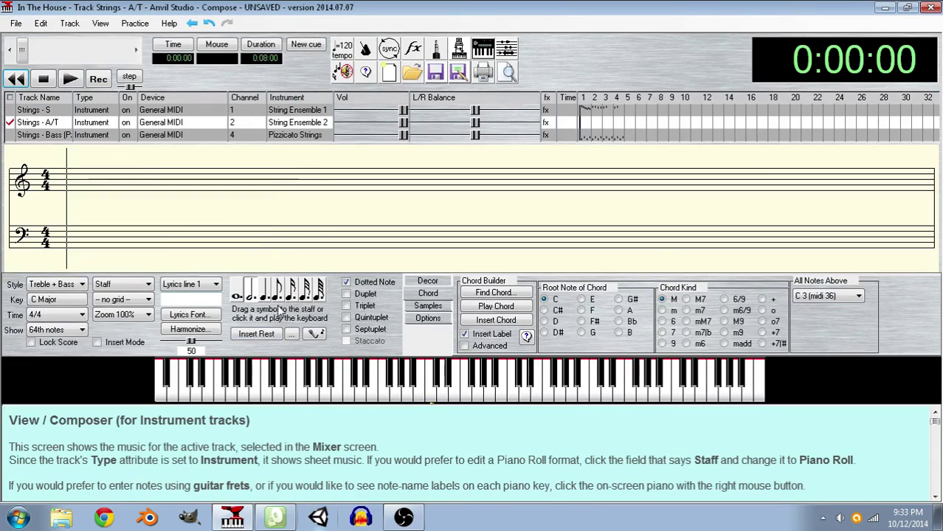
- Turn off dotted notes and enter a whole note E4 in the first measure of Strings - A/T, undoing the extra notes after it
left_click(347, 281)
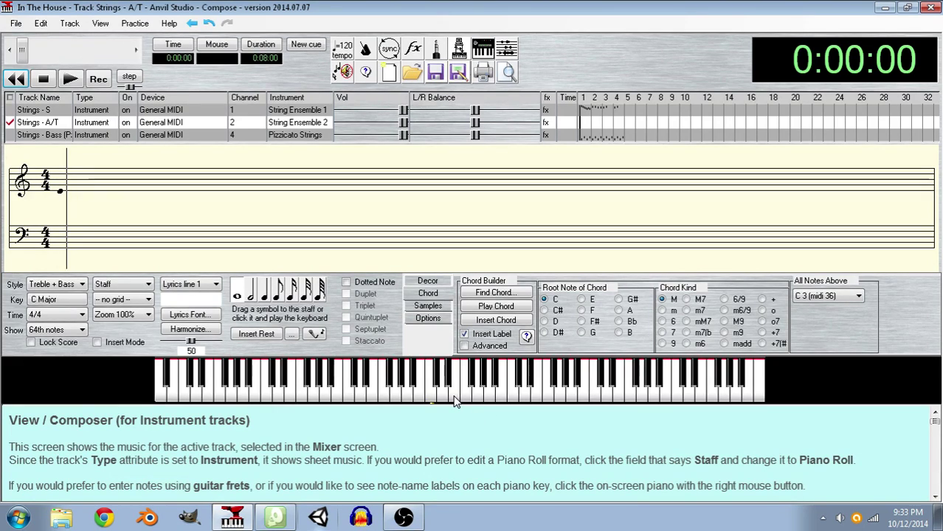
left_click(455, 400)
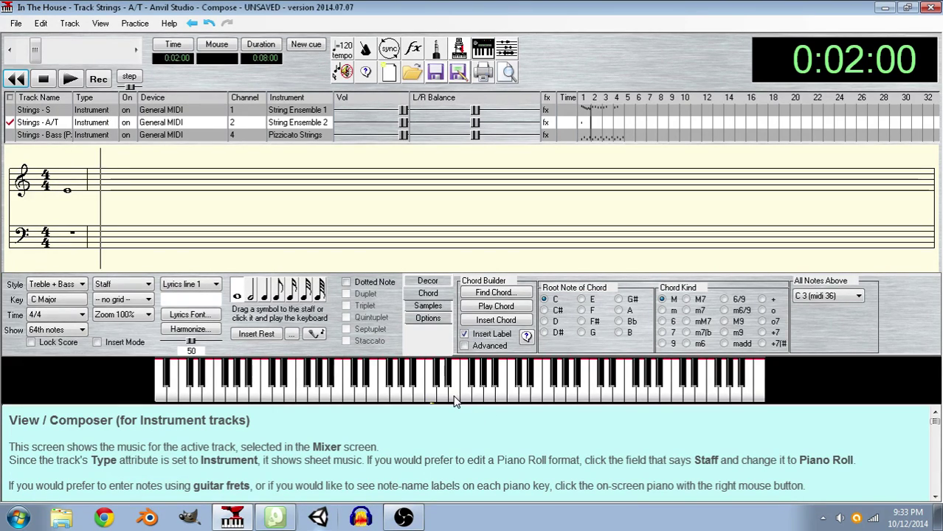
left_click(455, 400)
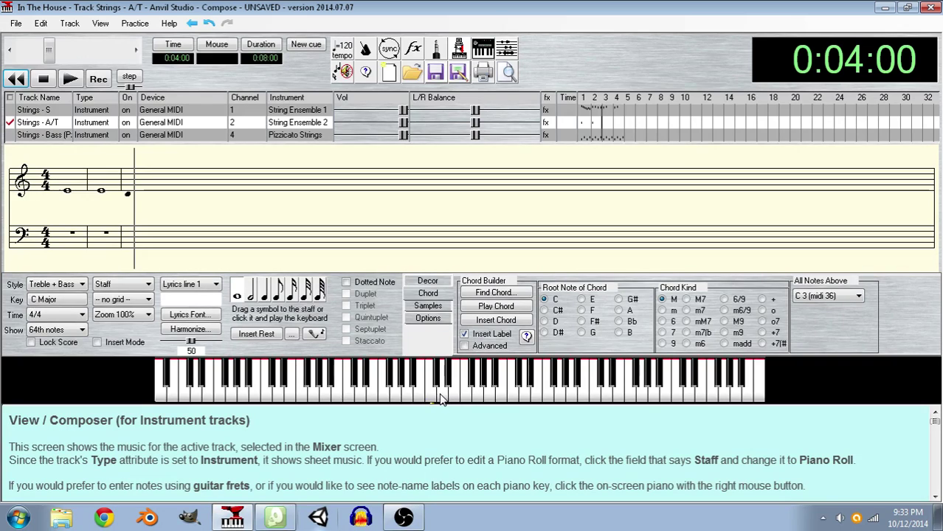
left_click(427, 400)
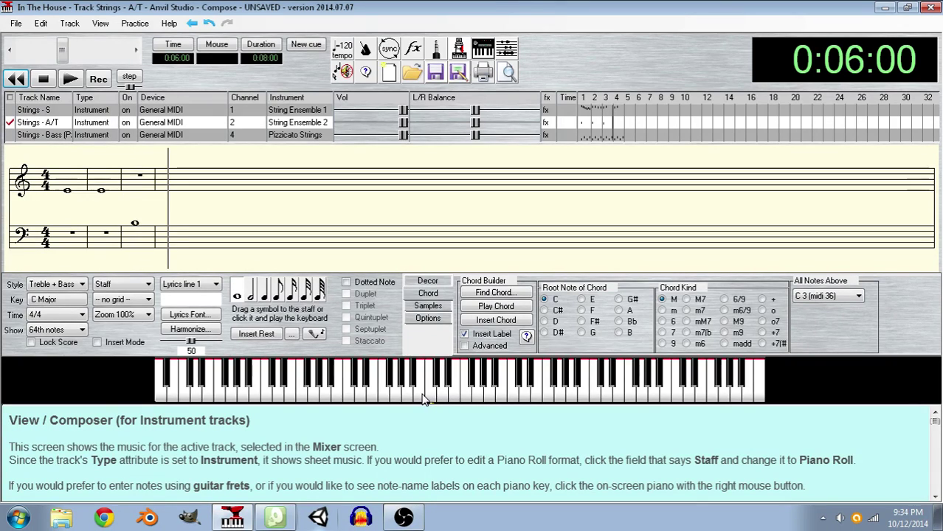
key("ctrl+z")
key("ctrl+z")
- Enter whole notes B3, F#3 and F3 in measures two to four of Strings - A/T
left_click(454, 399)
left_click(425, 400)
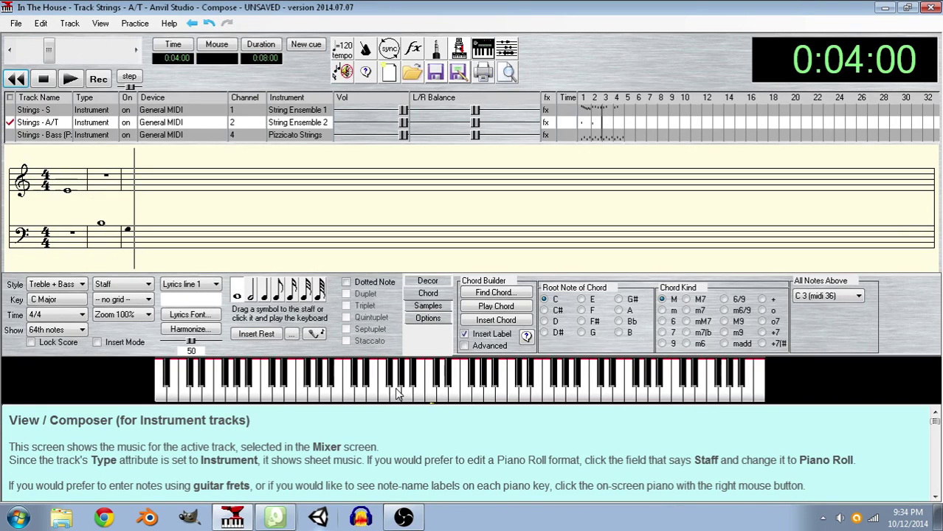
left_click(393, 382)
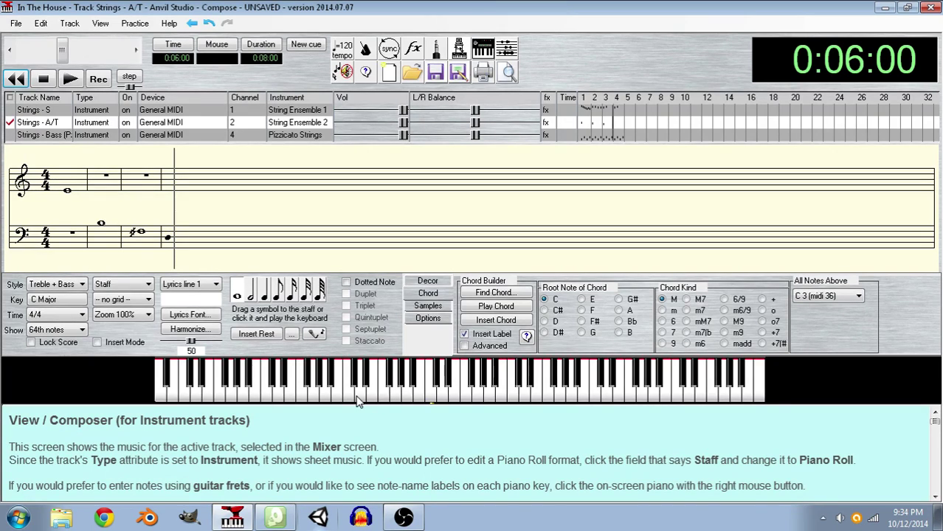
left_click_drag(389, 401, 382, 401)
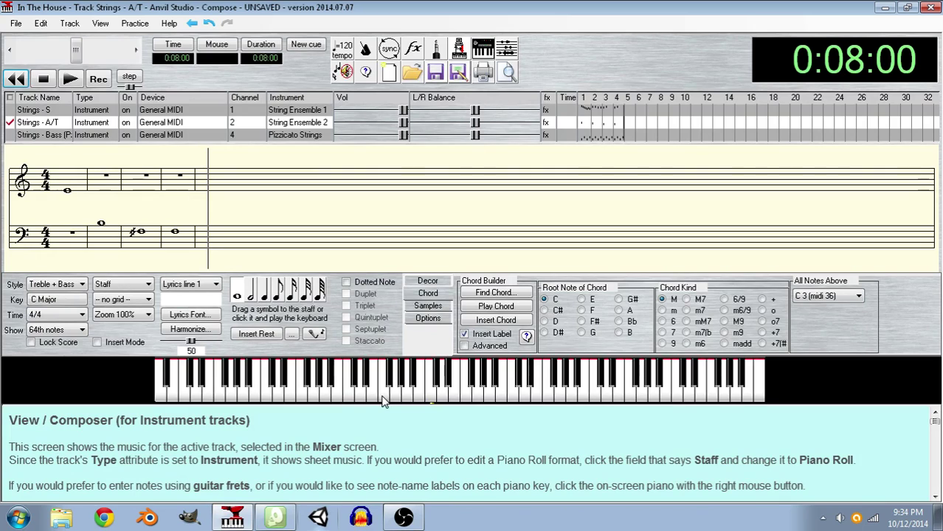
left_click(300, 401)
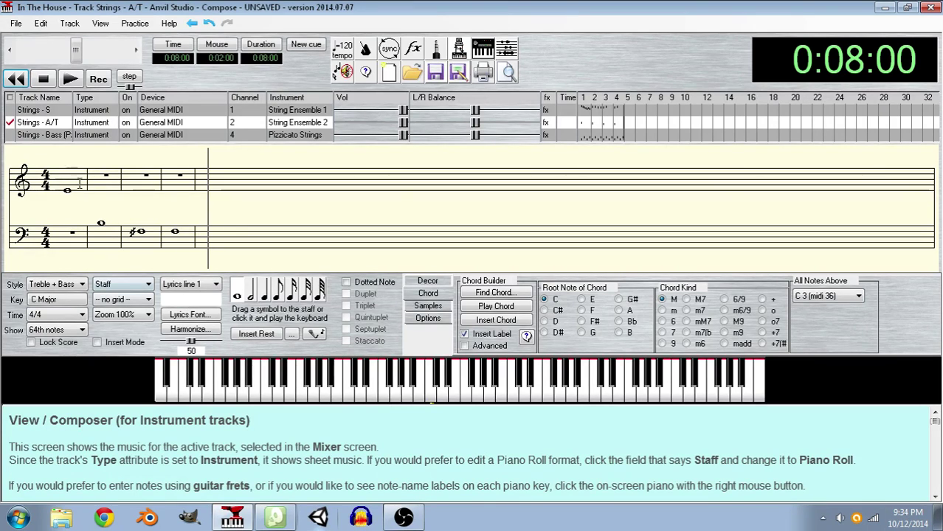
- Play back the song from the start to hear the four whole notes in Strings - A/T
left_click(73, 151)
left_click(66, 78)
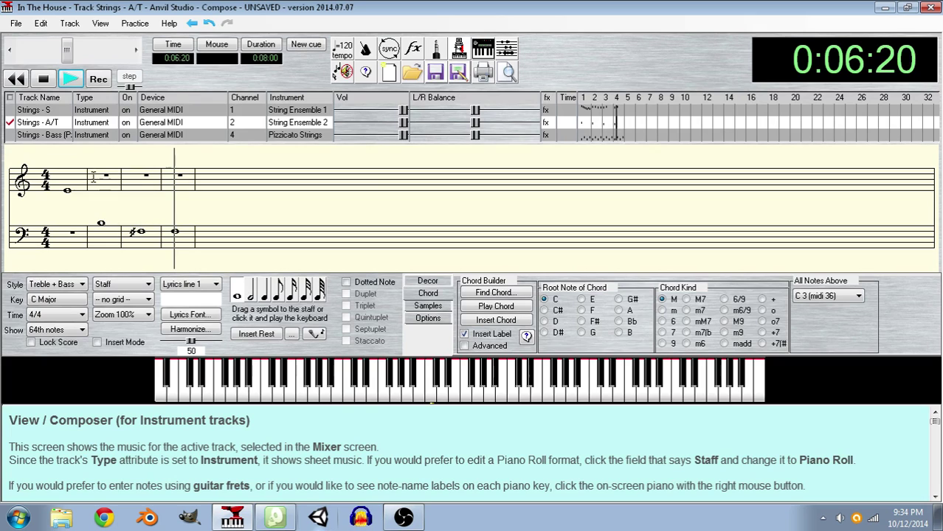
left_click(43, 79)
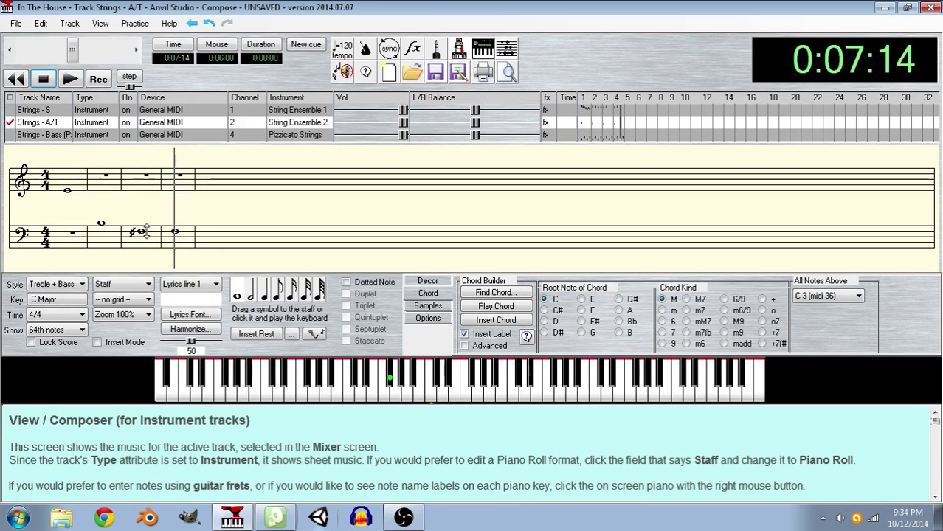
- Raise the whole notes in measures two and three to E4 and the one in measure four to F#4
left_click(140, 234)
left_click(101, 185)
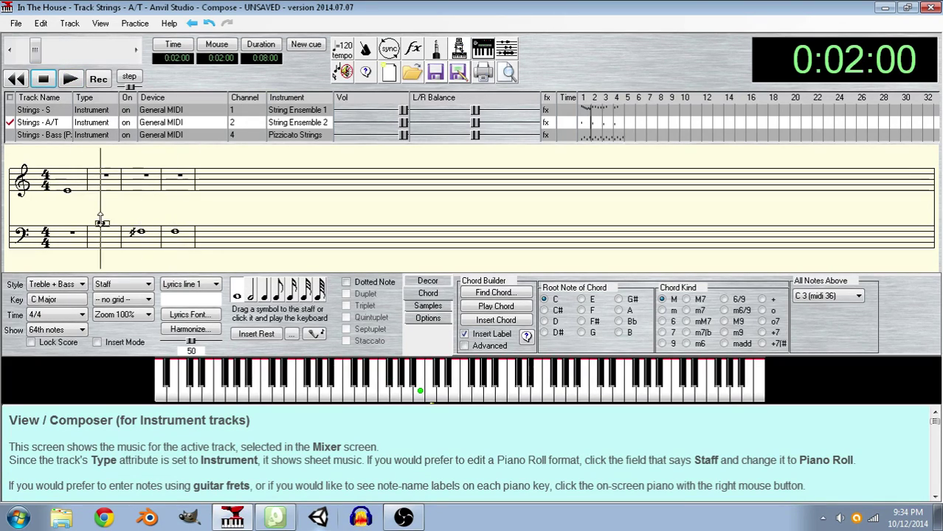
left_click(100, 185)
left_click(139, 215)
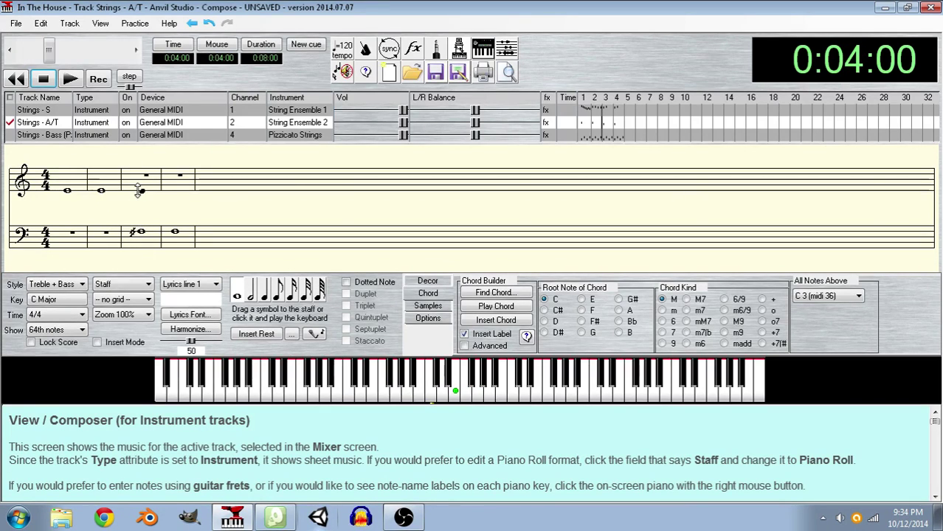
left_click(139, 190)
left_click(170, 227)
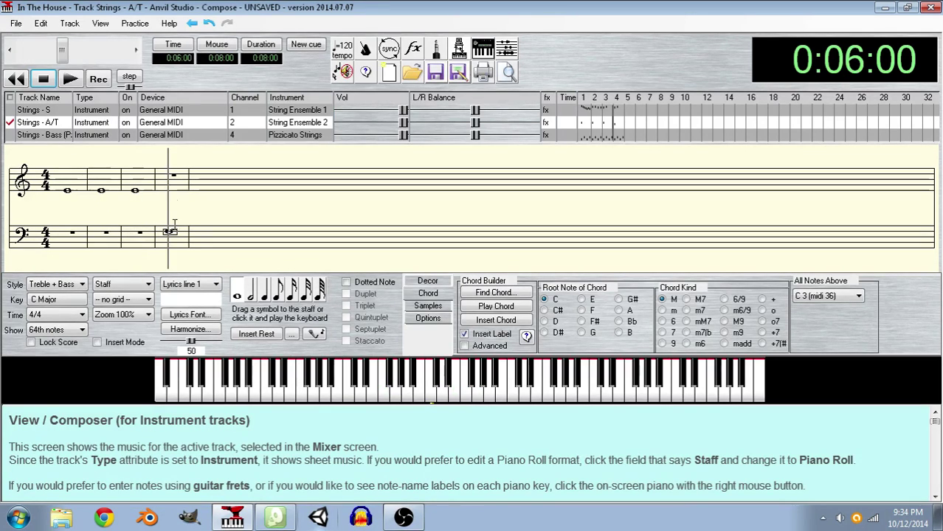
left_click(169, 177)
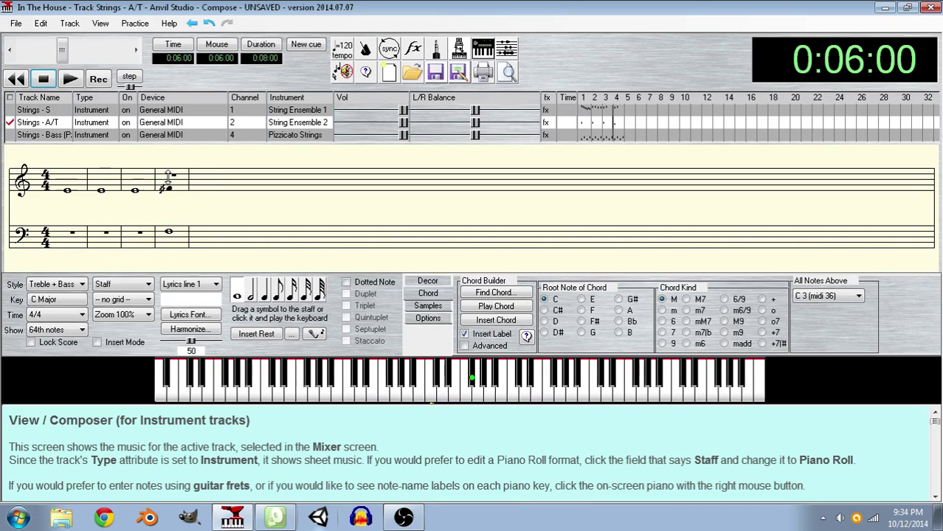
- Play back the song from the start to check the raised treble notes
left_click(63, 158)
left_click(70, 79)
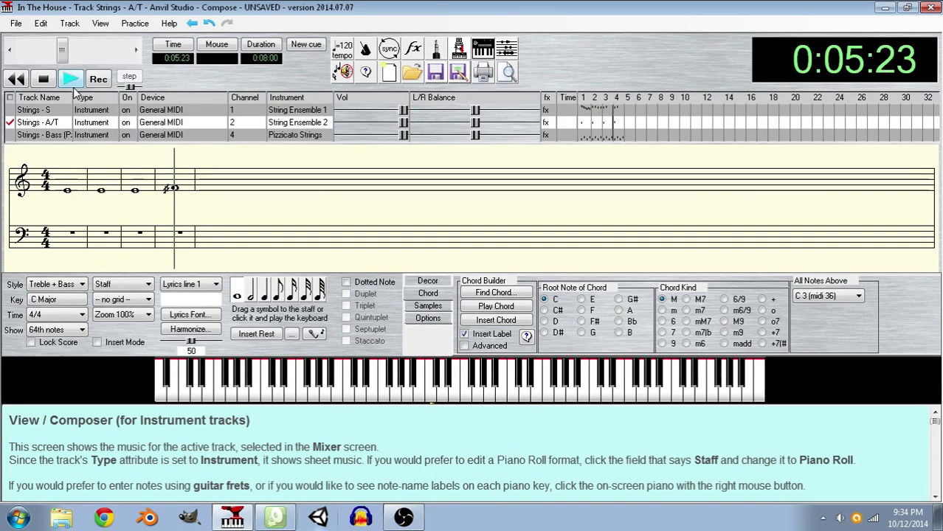
left_click(43, 79)
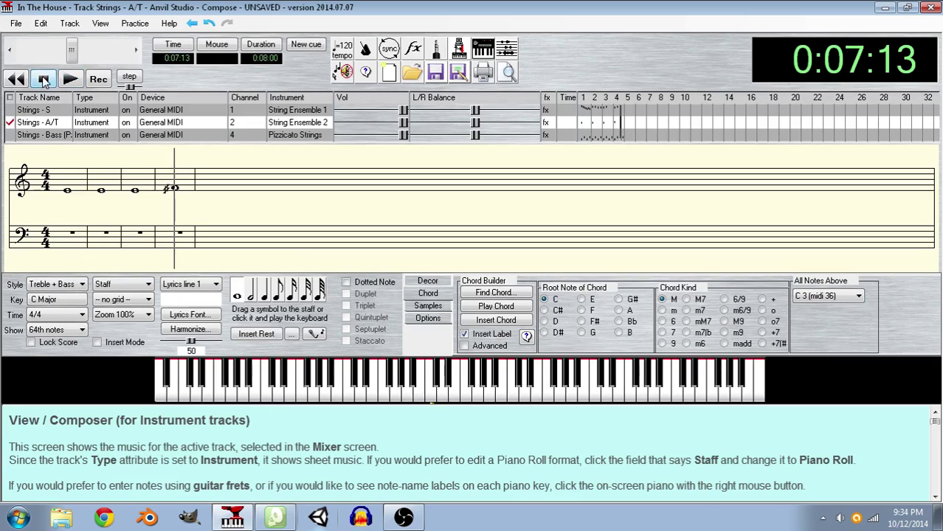
- Tie the three E4 whole notes in measures one to three together and save the song
right_click(65, 192)
left_click(147, 196)
right_click(124, 194)
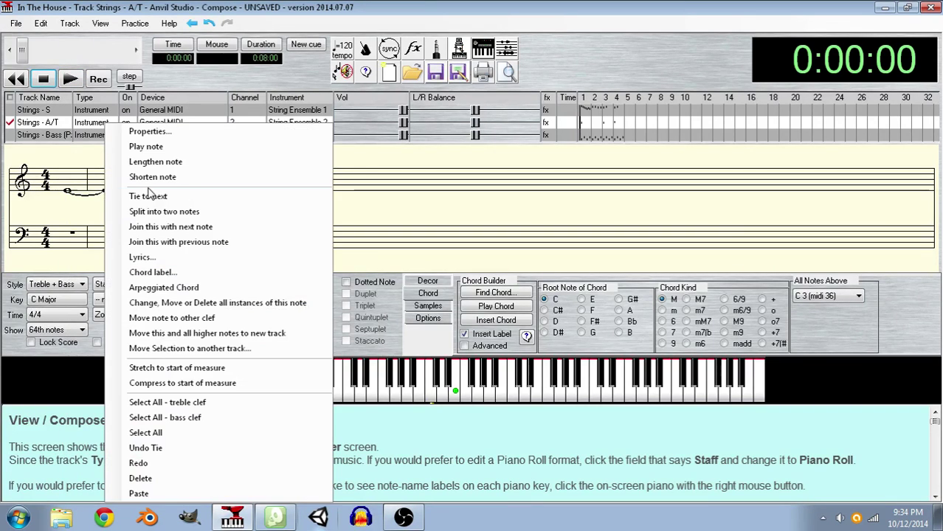
left_click(148, 195)
left_click(15, 23)
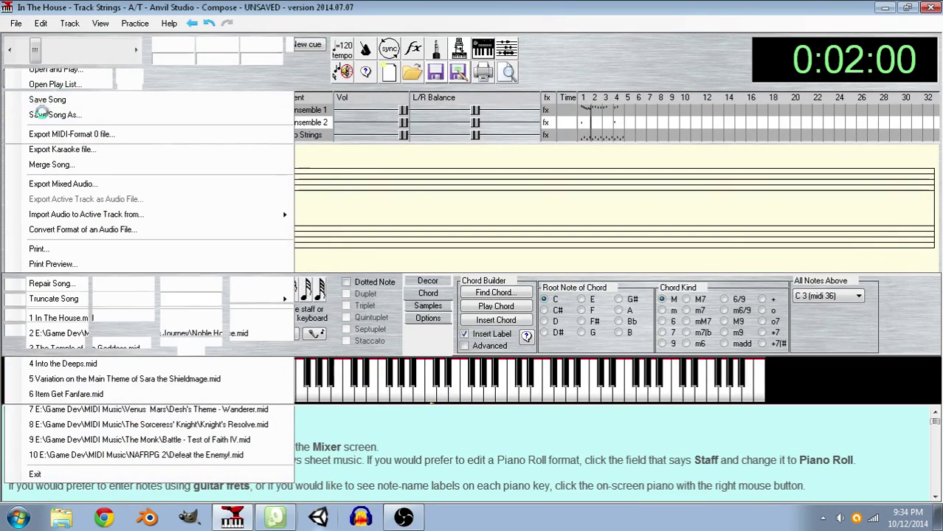
key("Escape")
- Play back the song with the tied E4 notes, return to the start and save it
left_click(66, 77)
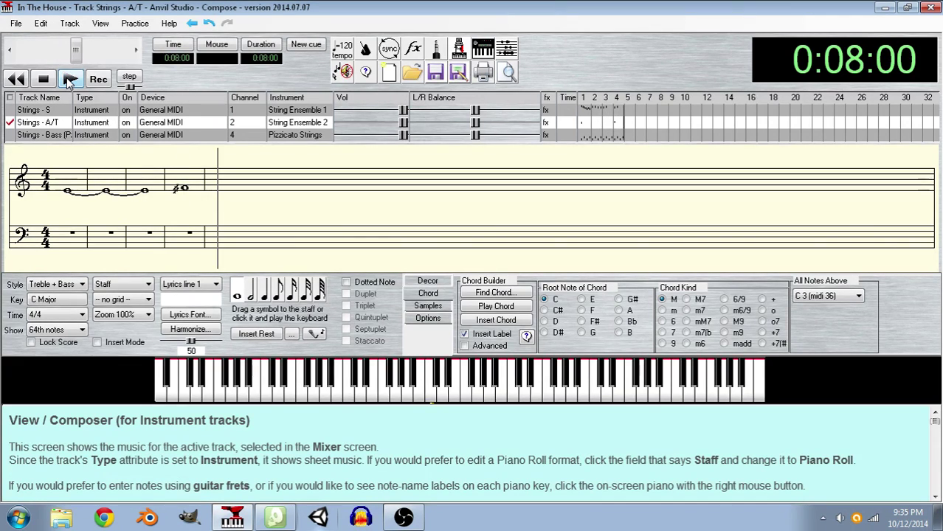
left_click(42, 79)
left_click(16, 23)
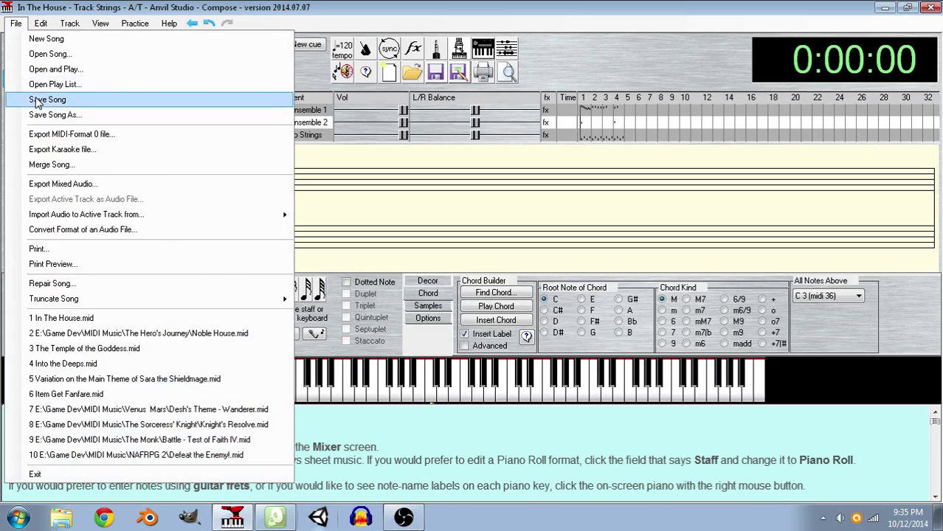
left_click(44, 100)
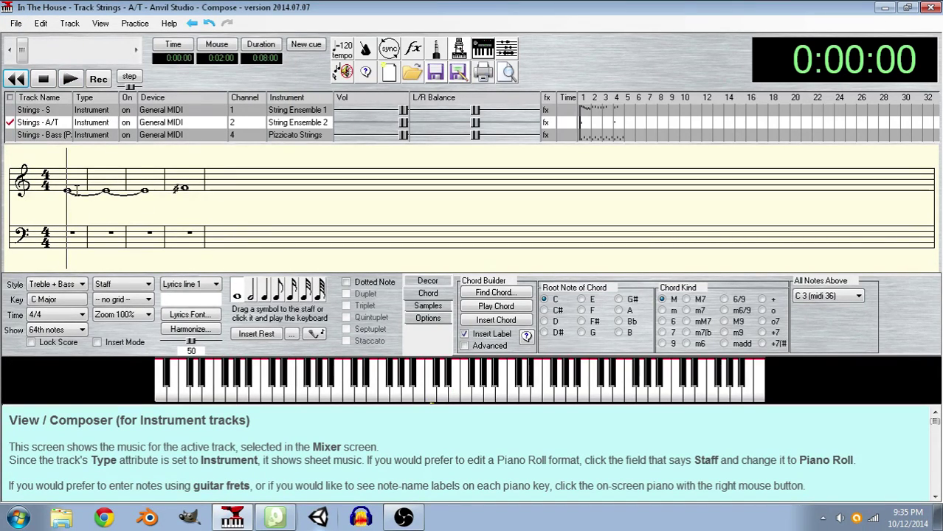
- Add a second voice to Strings - A/T with whole notes B3 in measures one to three and A3 in measure four
left_click(417, 399)
left_click(418, 398)
left_click(418, 399)
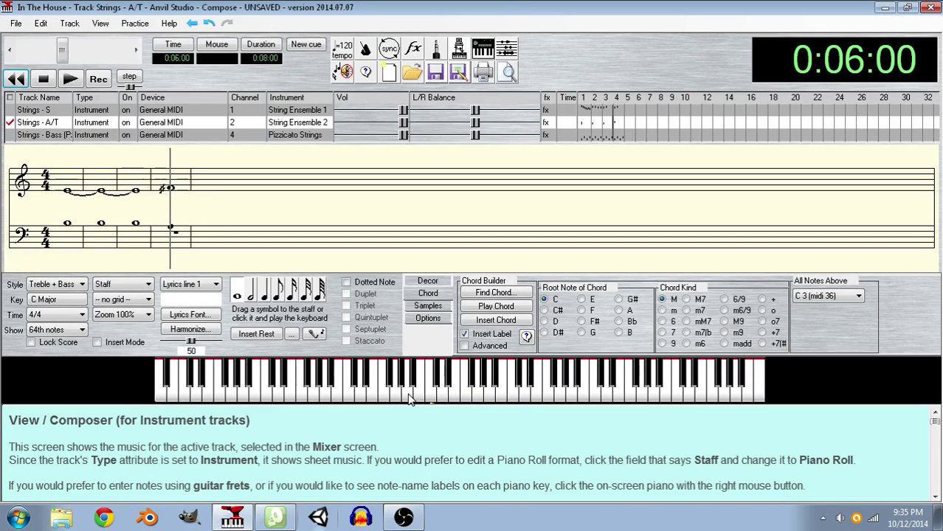
left_click(411, 399)
- Tie the three B3 whole notes in the bass clef together
right_click(71, 229)
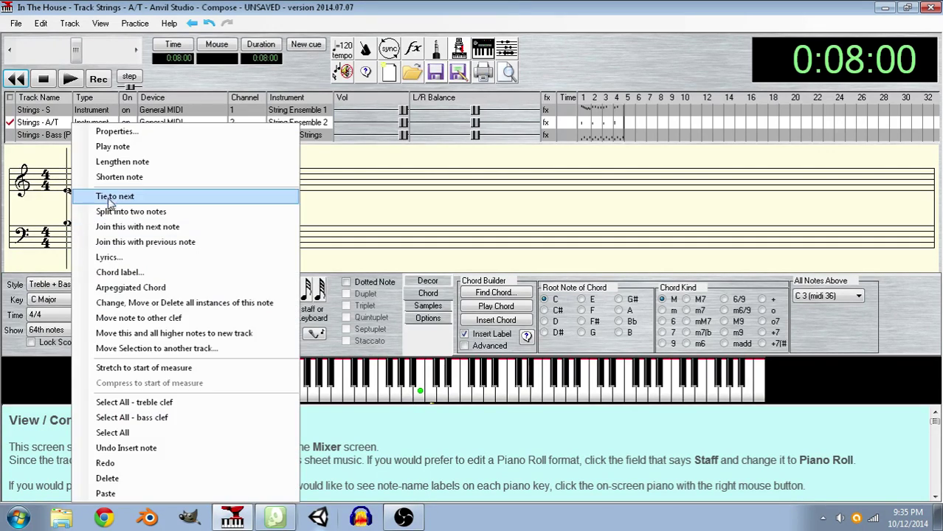
left_click(108, 196)
right_click(104, 199)
left_click(141, 197)
- Play back the song twice to hear both voices of Strings - A/T and return to the start
left_click(71, 79)
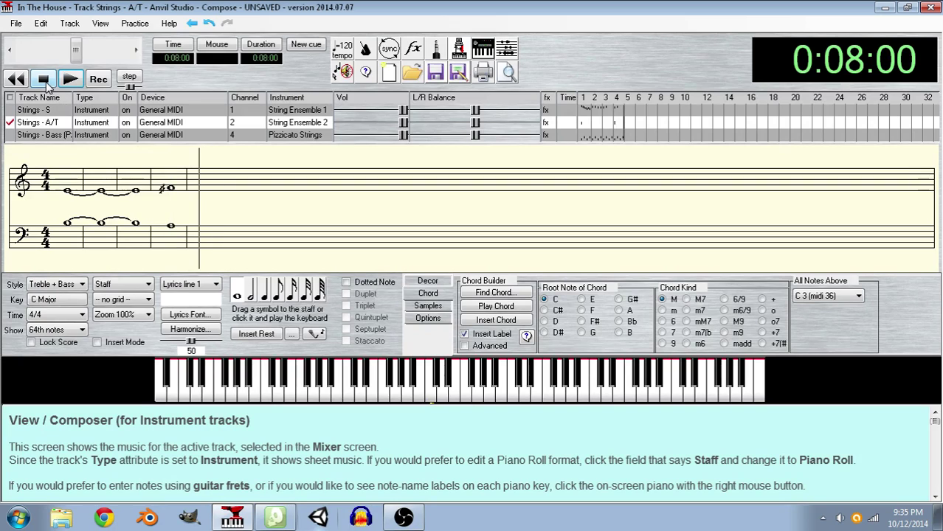
left_click(69, 79)
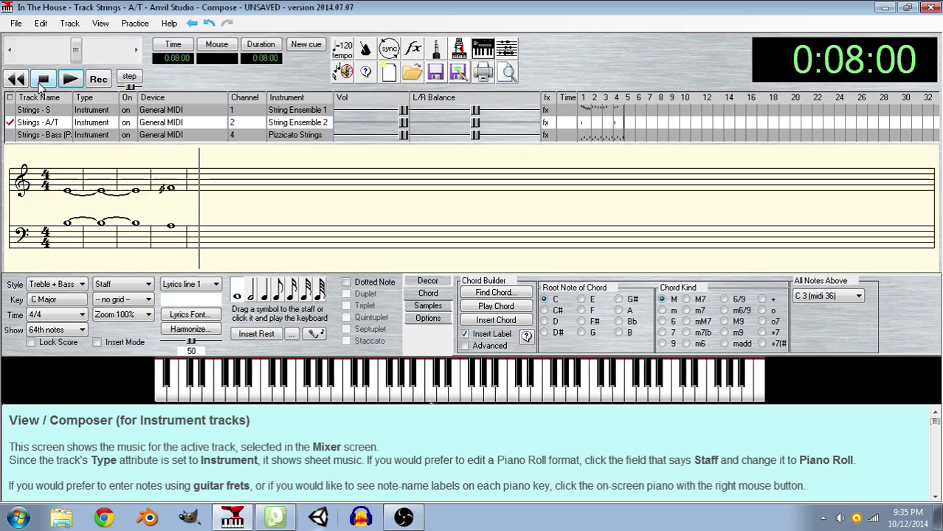
left_click(20, 81)
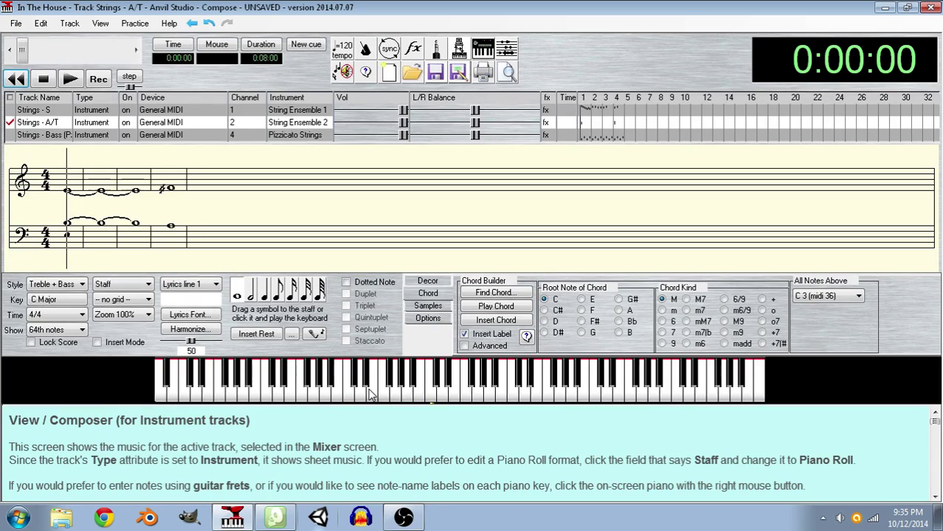
key("space")
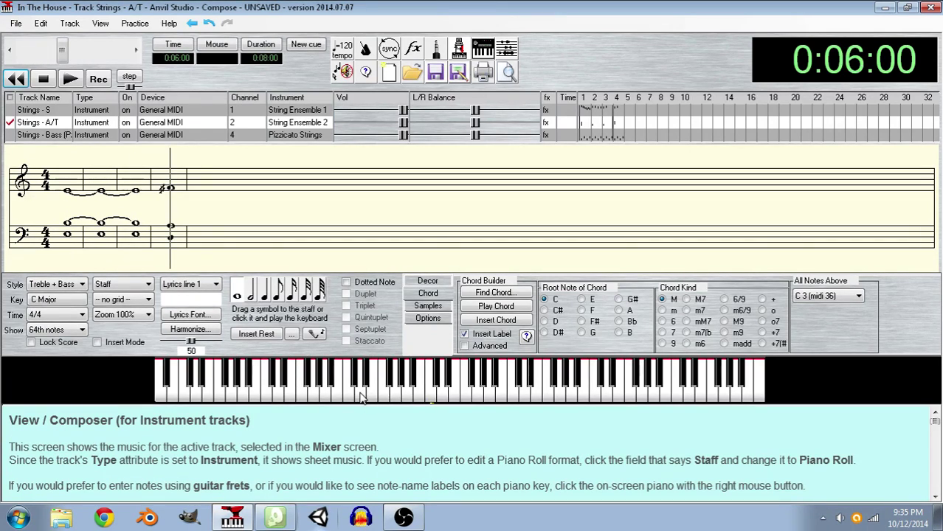
right_click(68, 235)
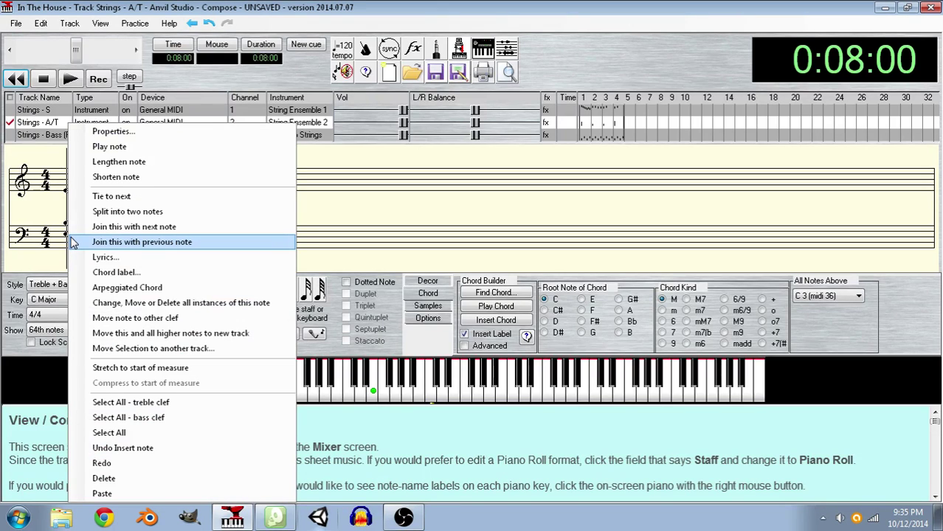
left_click(362, 236)
key("Home")
- Create a new instrument track named Strings - B (Lg) and move it up above Strings - Bass (Pz.)
left_click(69, 23)
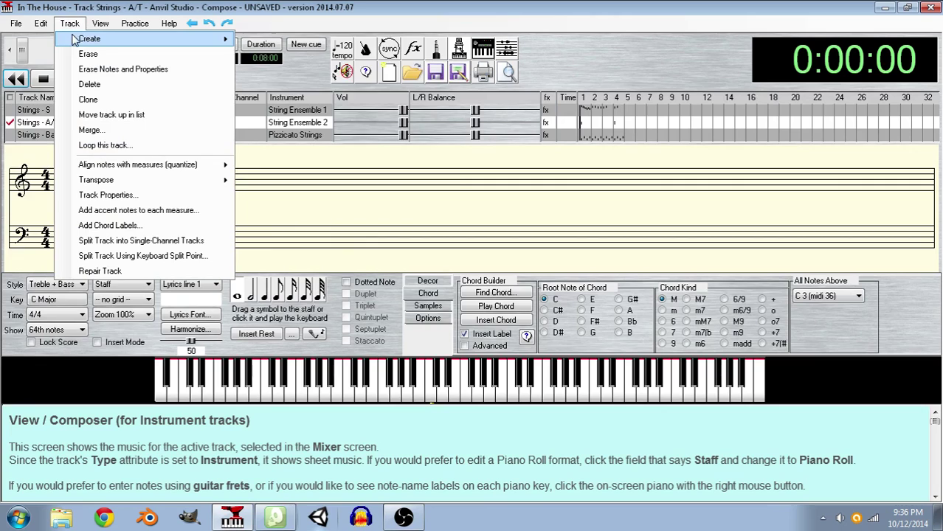
mouse_move(148, 36)
left_click(273, 37)
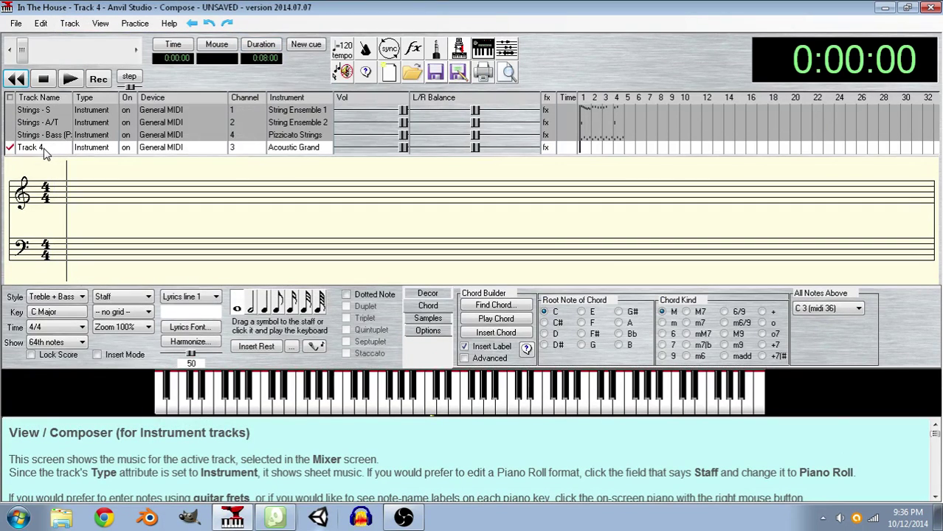
left_click(43, 151)
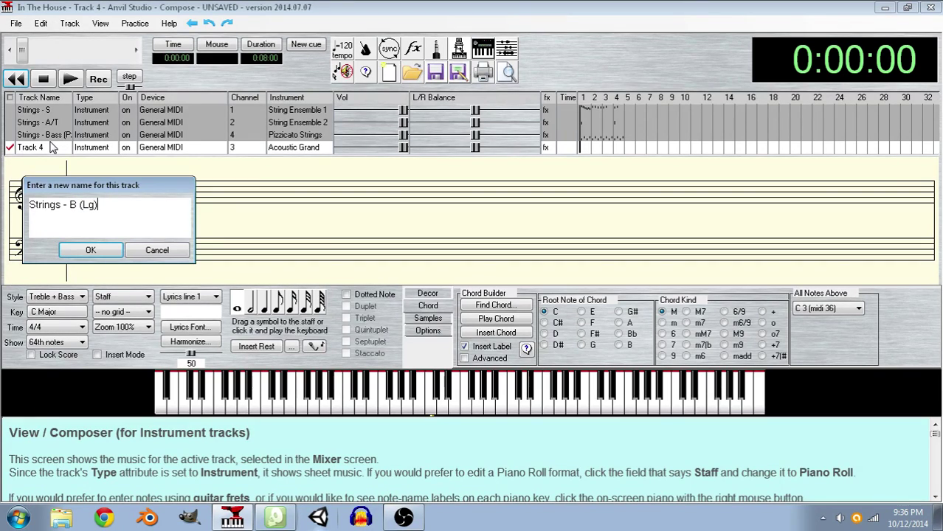
key("Return")
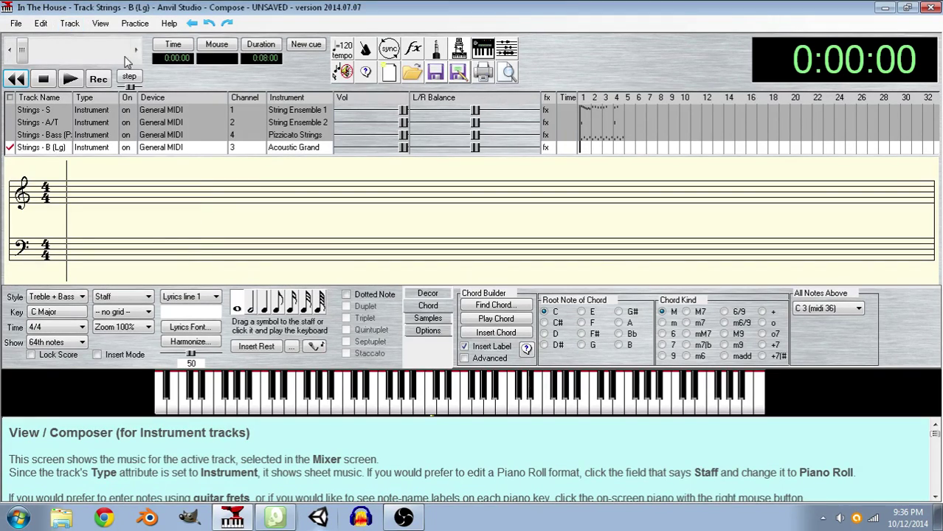
left_click(69, 23)
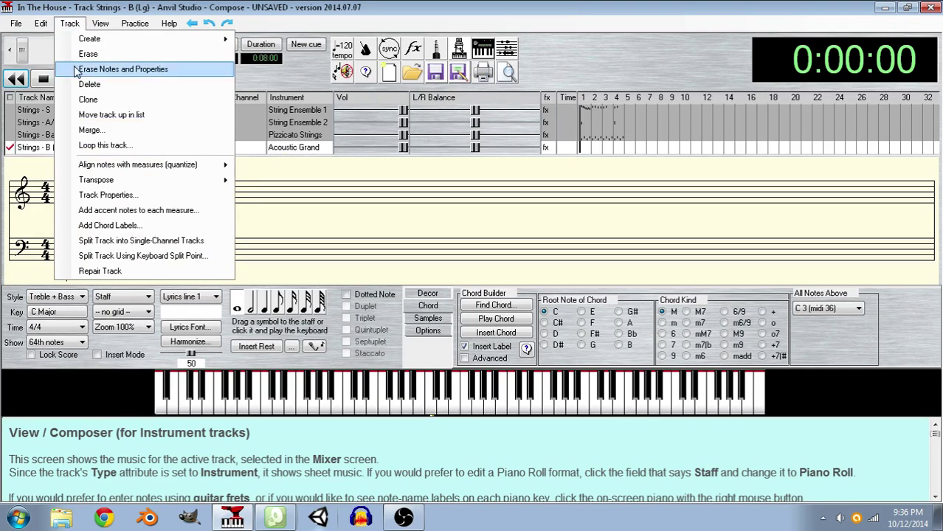
left_click(85, 116)
- Assign String Ensemble 1 as the instrument of the Strings - B (Lg) track and save the song
left_click(283, 138)
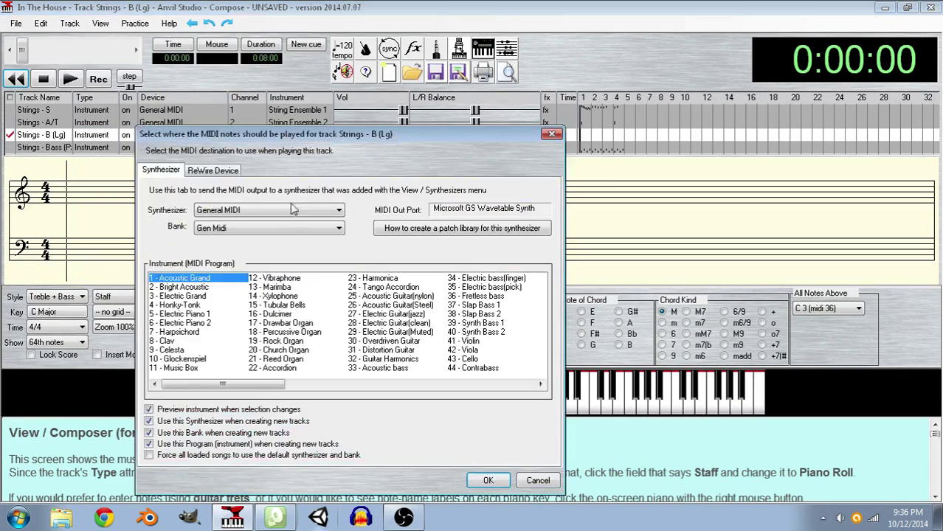
left_click_drag(248, 389, 279, 388)
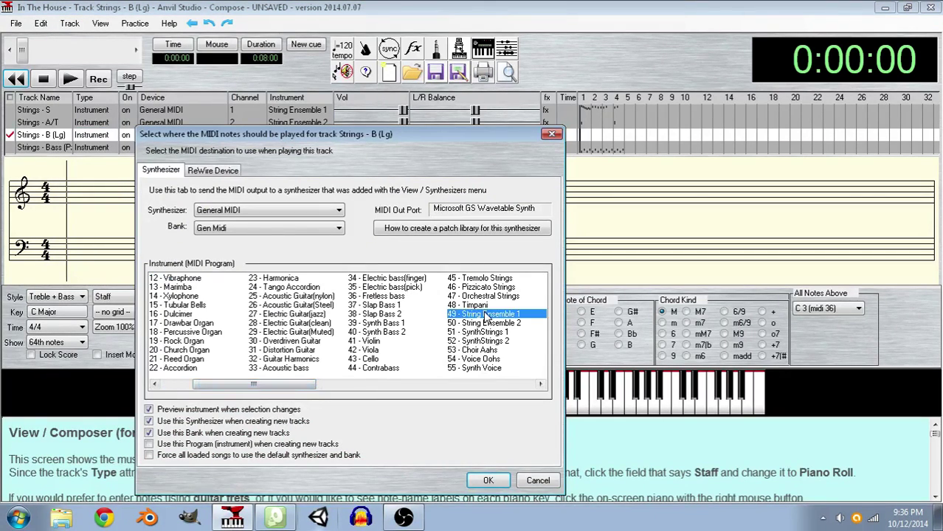
left_click(486, 480)
left_click(9, 16)
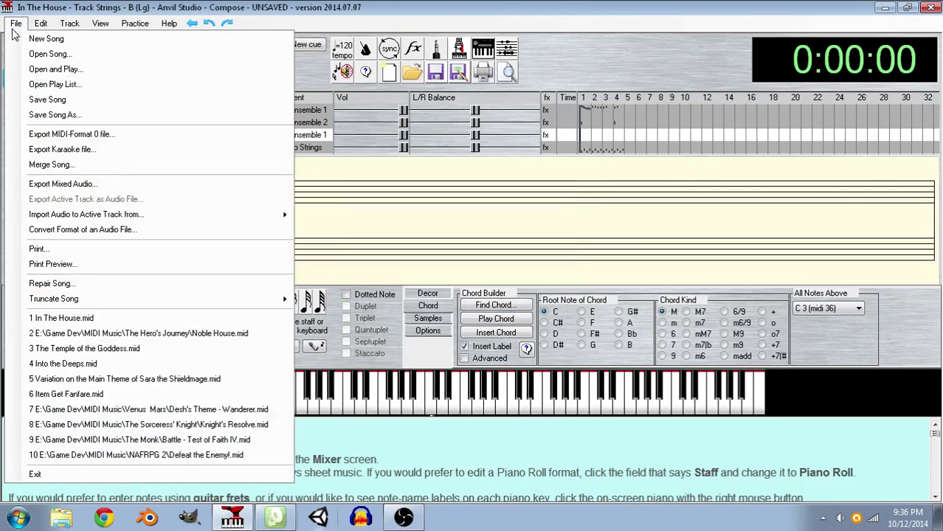
left_click(34, 99)
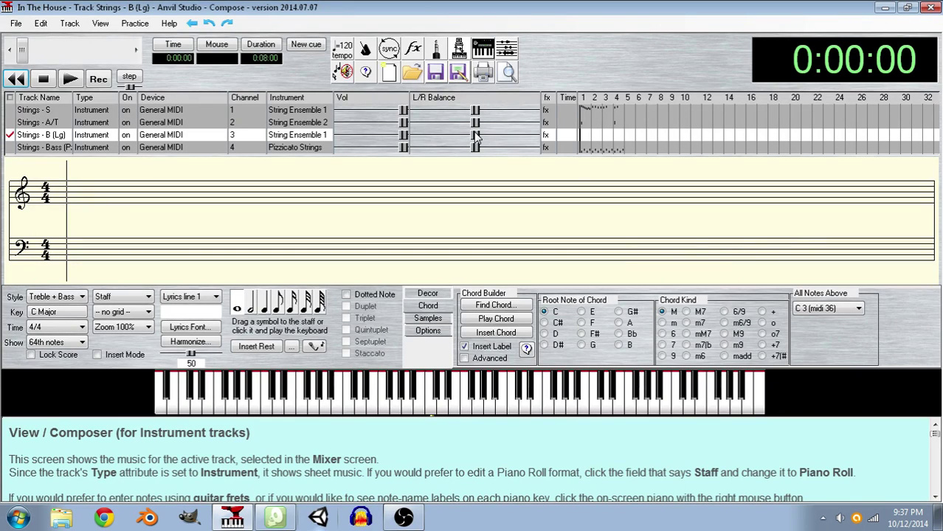
- Pan Strings - B (Lg) and Strings - Bass (Pz.) partway right, pan Strings - S partway left, and save the song
left_click_drag(476, 148, 510, 140)
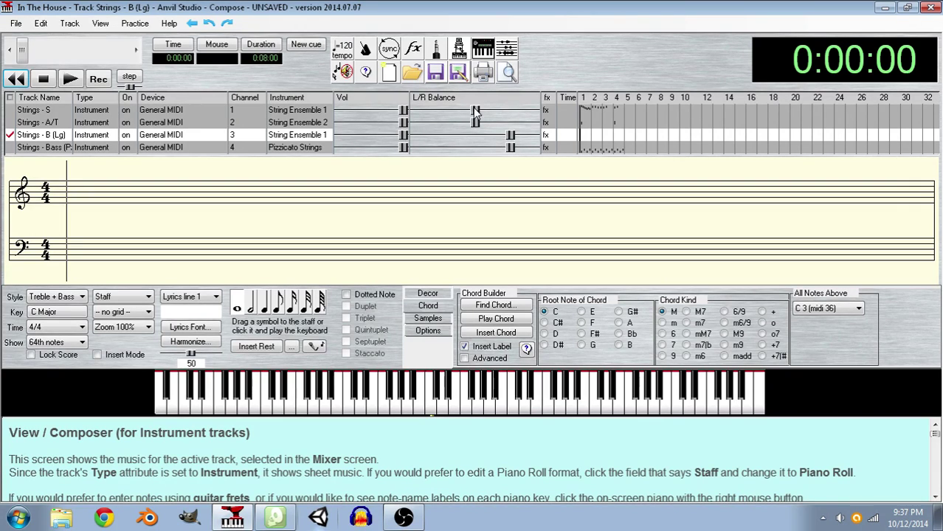
left_click_drag(475, 113, 440, 113)
left_click(17, 23)
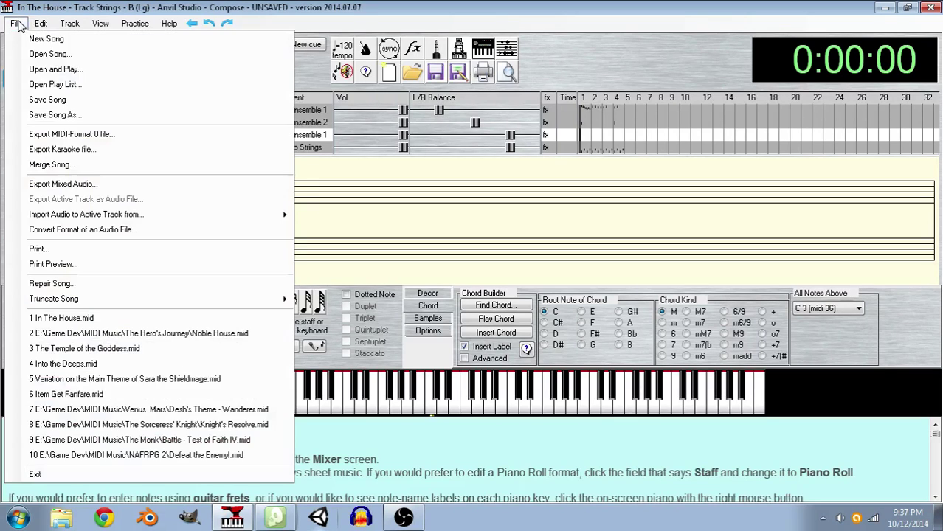
left_click(37, 102)
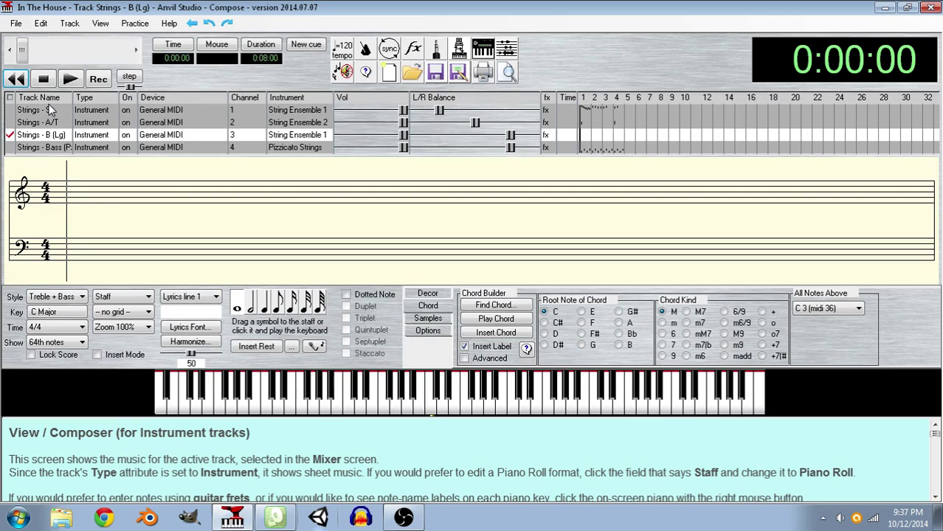
left_click(18, 26)
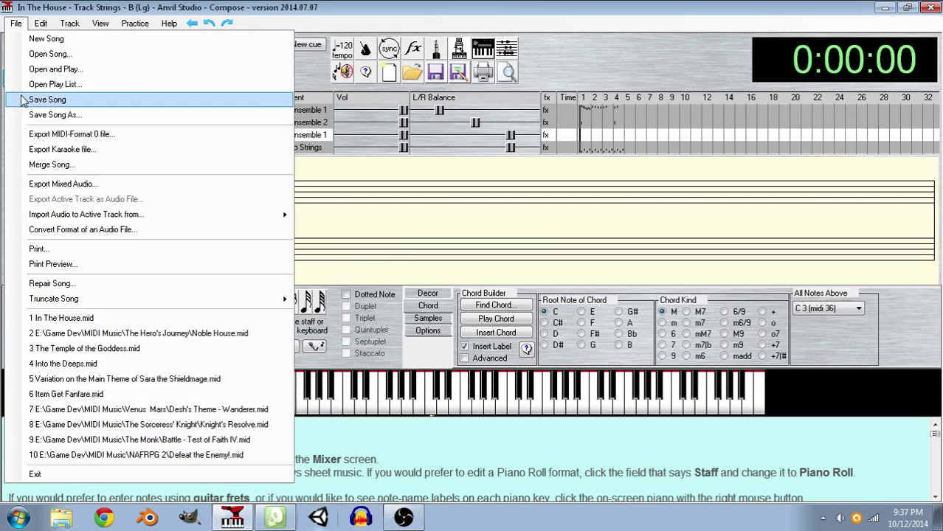
left_click(47, 99)
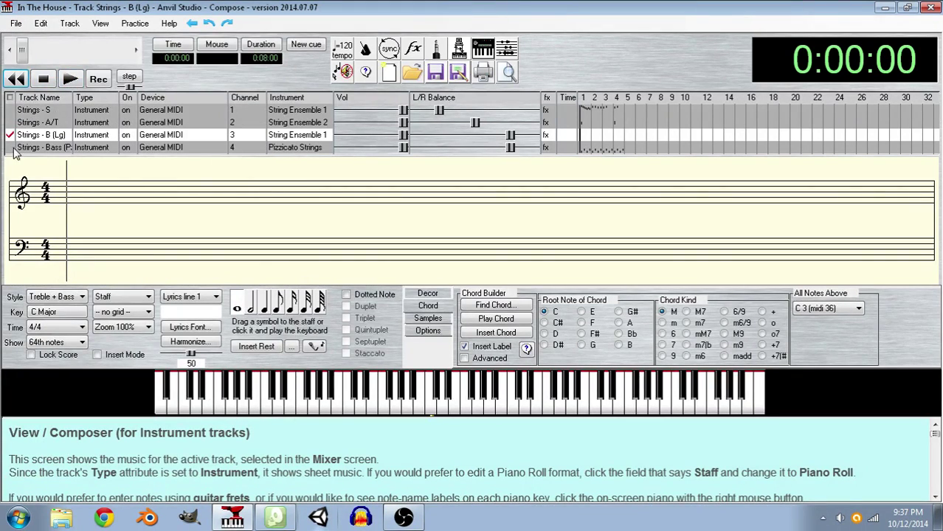
- Enter whole notes in Strings - B (Lg): E3 in measures one to three and D3 in measure four
left_click(246, 352)
left_click(372, 411)
left_click(373, 411)
left_click(372, 411)
left_click(362, 413)
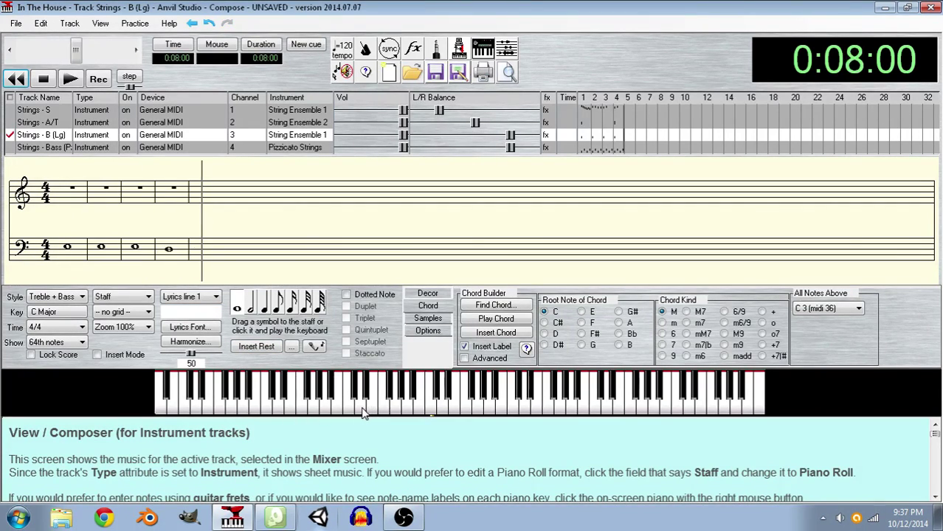
- Tie the three E3 whole notes of Strings - B (Lg) together across measures one to three
right_click(66, 246)
left_click(121, 229)
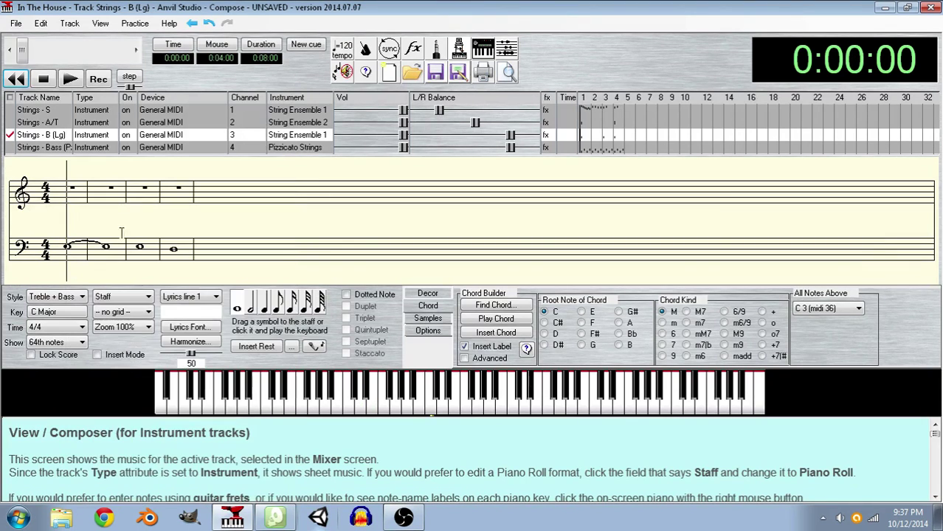
right_click(105, 246)
left_click(177, 194)
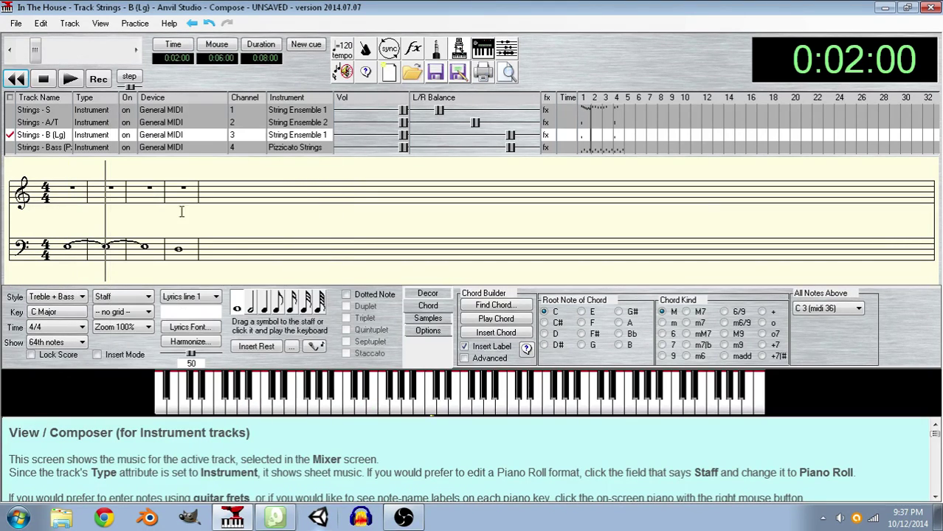
- Raise the measure four note of Strings - B (Lg) to D#3 and compare it with Strings - S and Strings - A/T
left_click(177, 248)
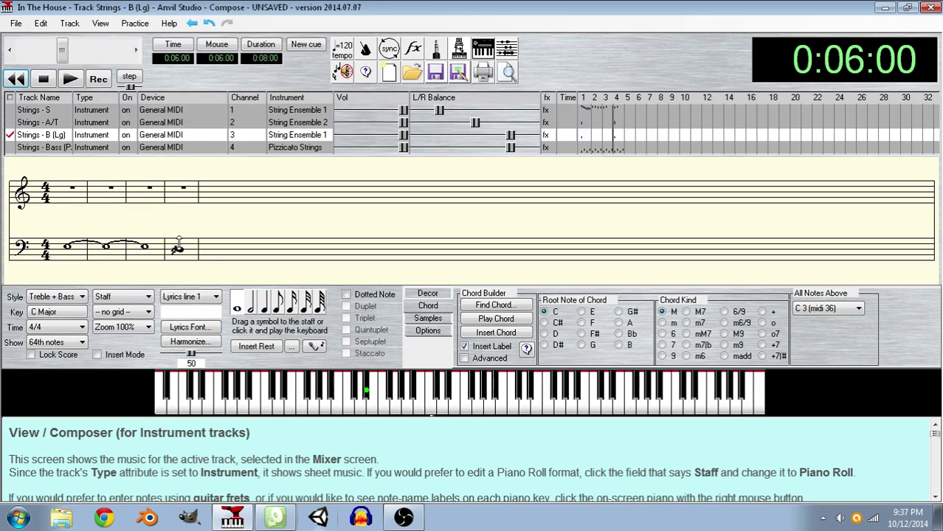
left_click(38, 111)
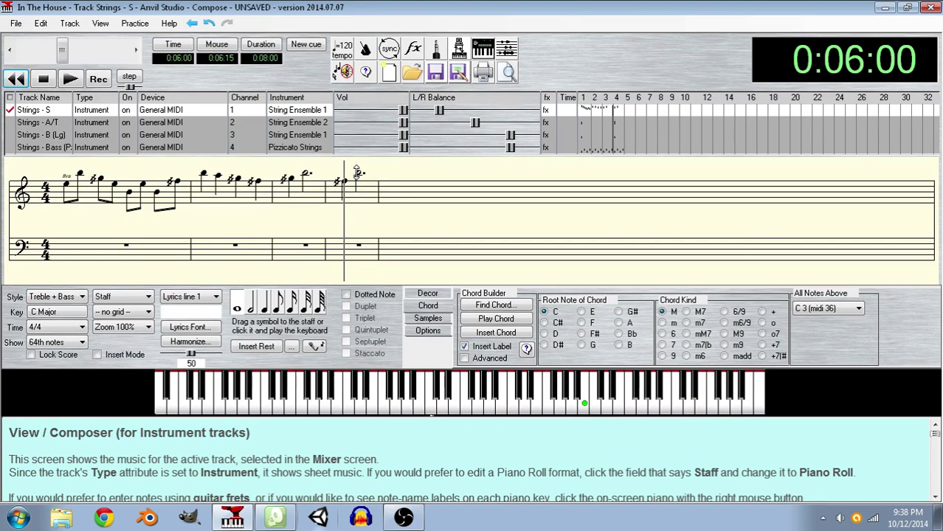
left_click(38, 123)
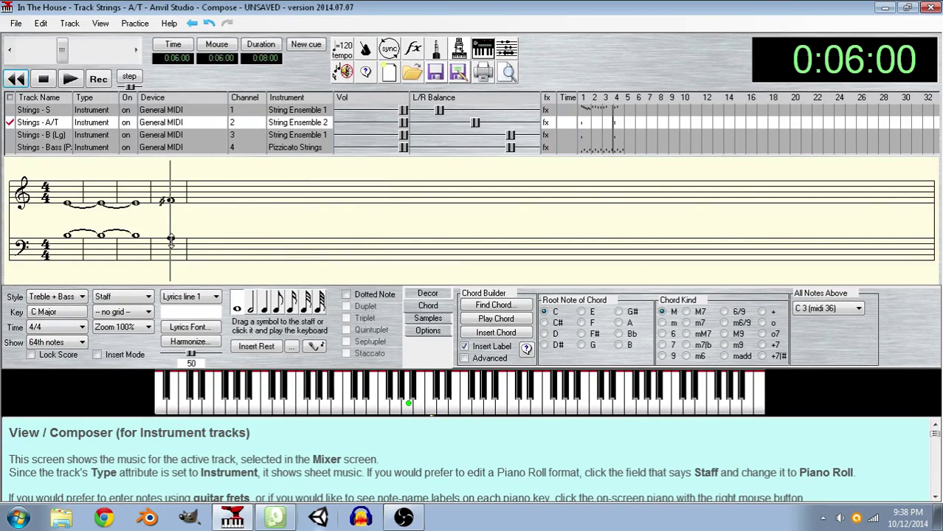
left_click(37, 136)
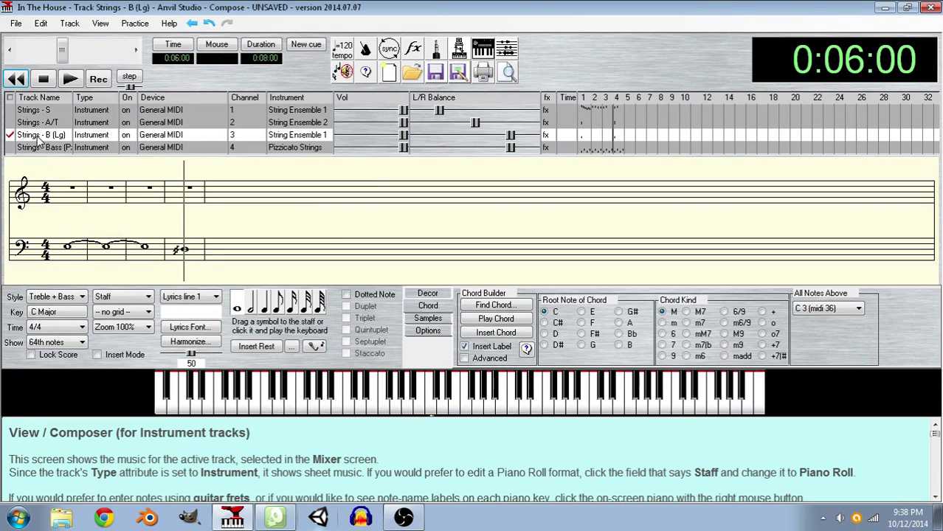
- Return to the start, save the song and play it through to hear the new bass line
left_click(19, 50)
left_click(15, 23)
left_click(26, 109)
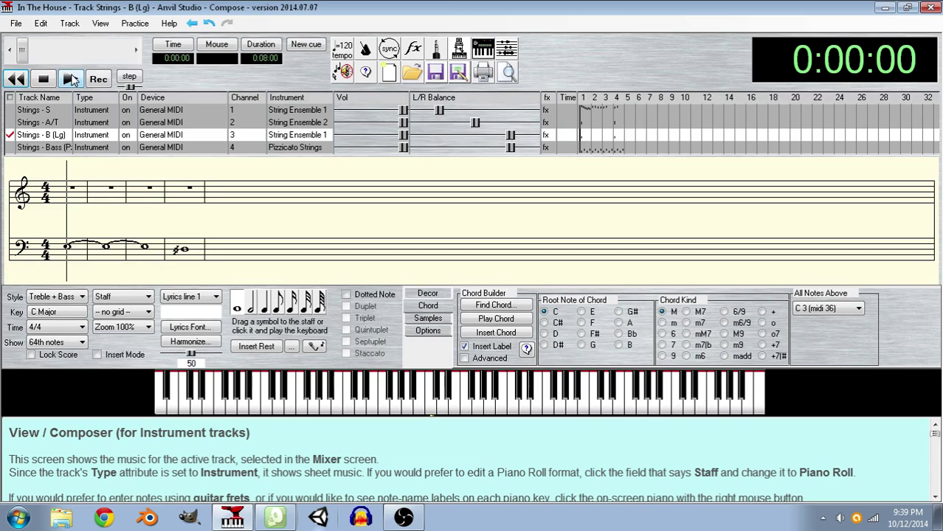
left_click(72, 80)
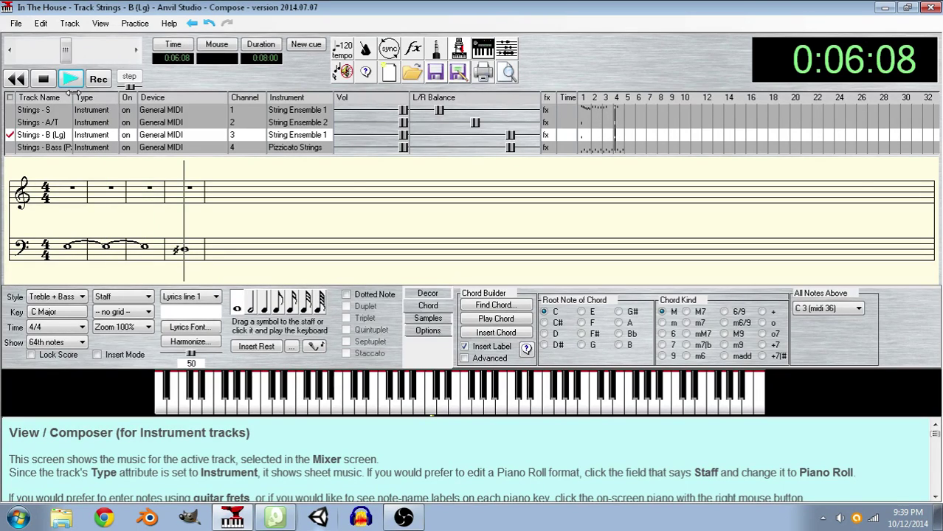
left_click(44, 79)
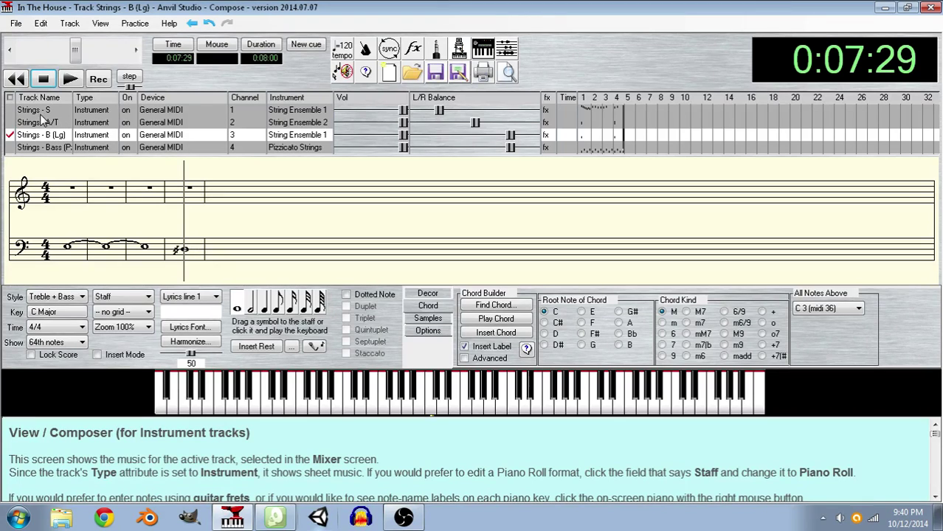
- Try C3 and E3 as the measure four whole note of Strings - B (Lg), playing back that measure after each change
left_click(197, 239)
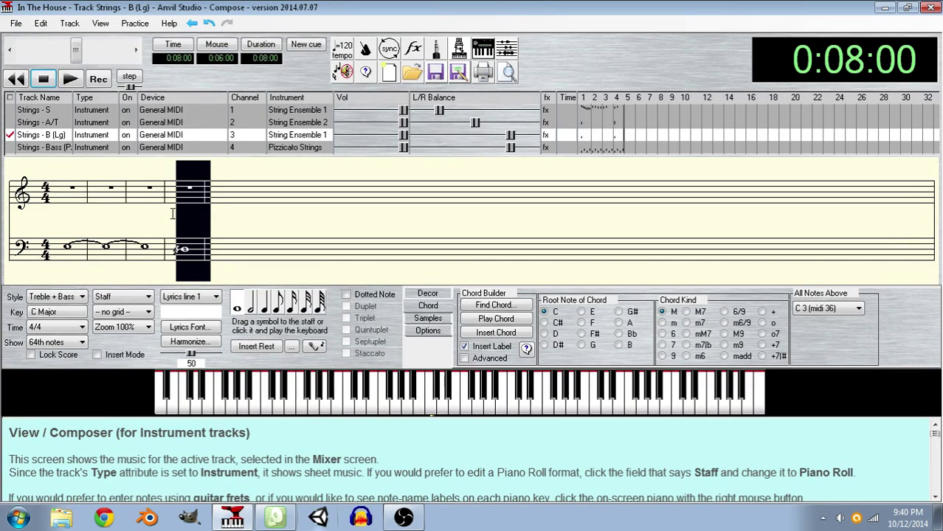
left_click(183, 250)
left_click_drag(185, 252, 185, 258)
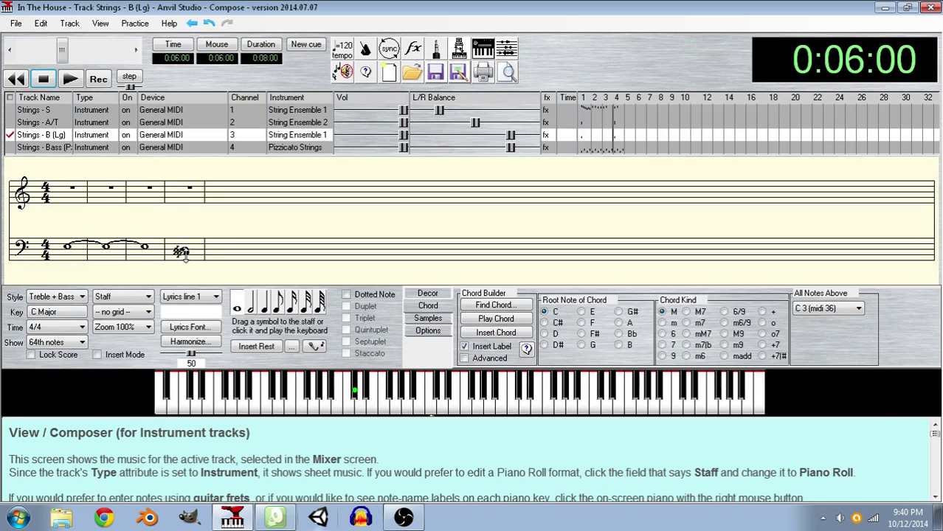
left_click(72, 80)
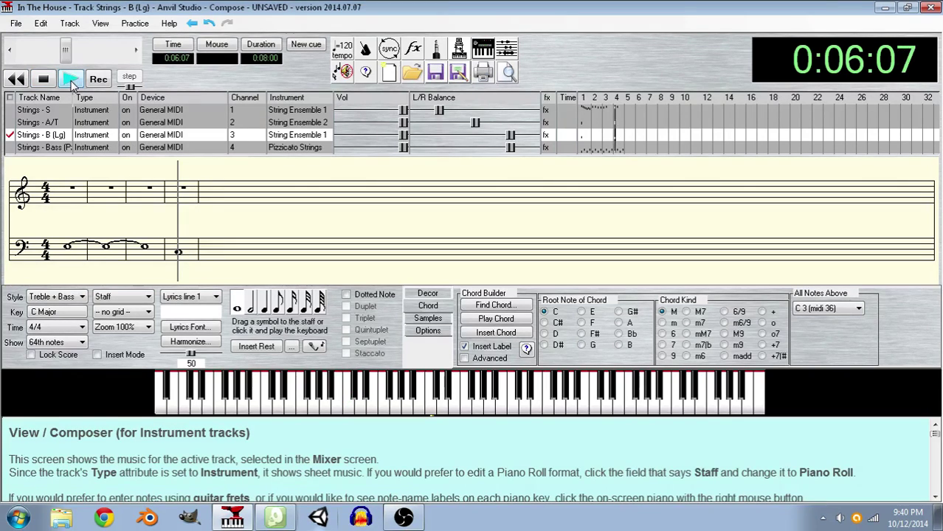
left_click(179, 254)
left_click_drag(180, 254, 183, 234)
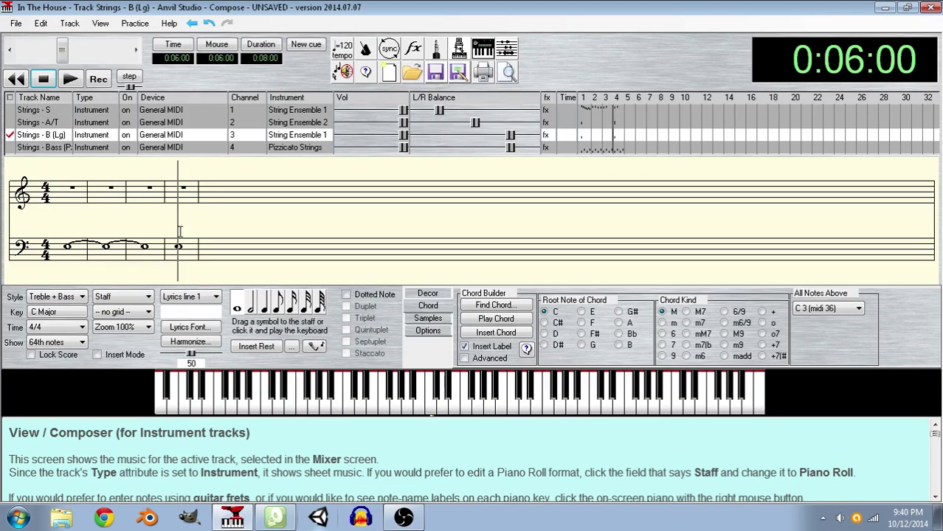
left_click(71, 79)
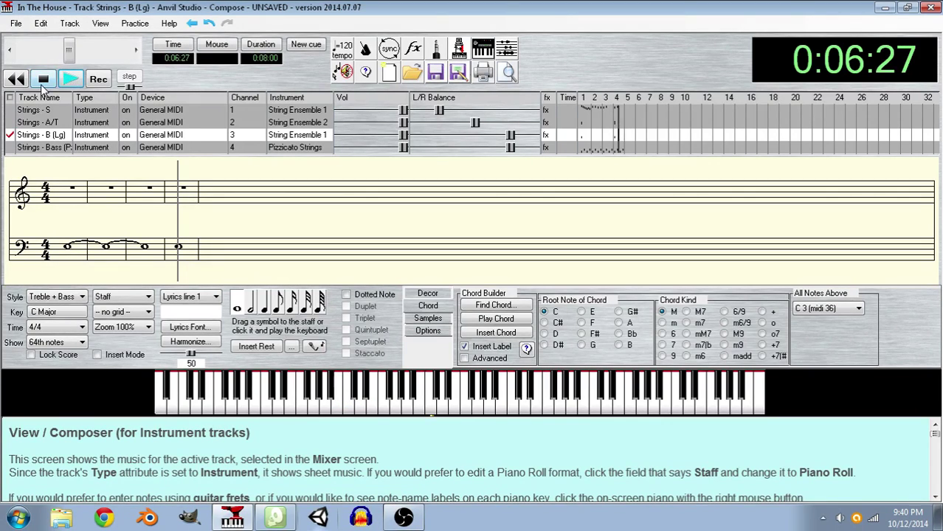
- Set the measure four whole note of Strings - B (Lg) to F#3, play the measure back and save the song
left_click(180, 247)
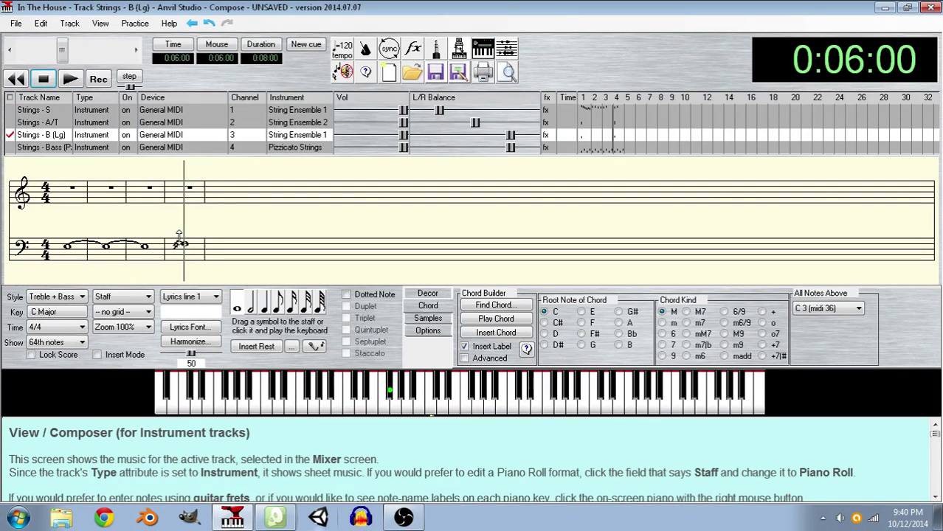
left_click(68, 82)
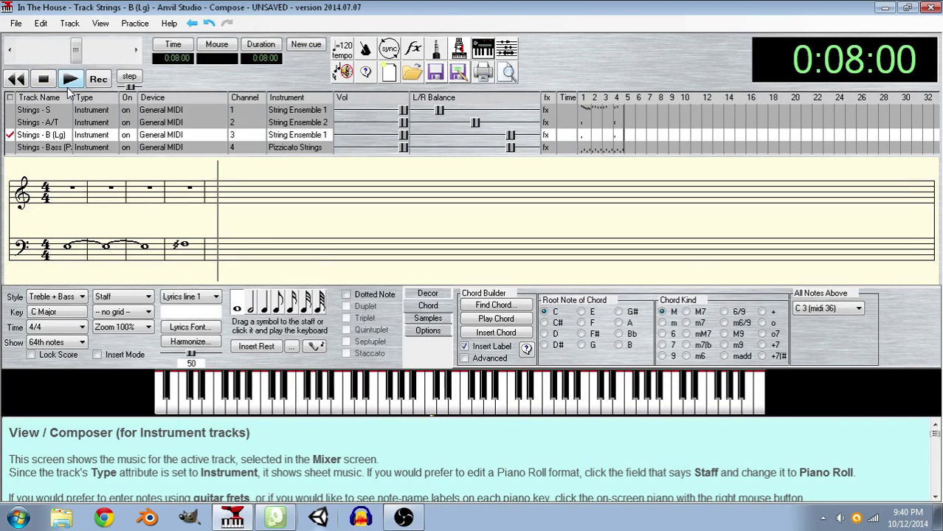
left_click(16, 23)
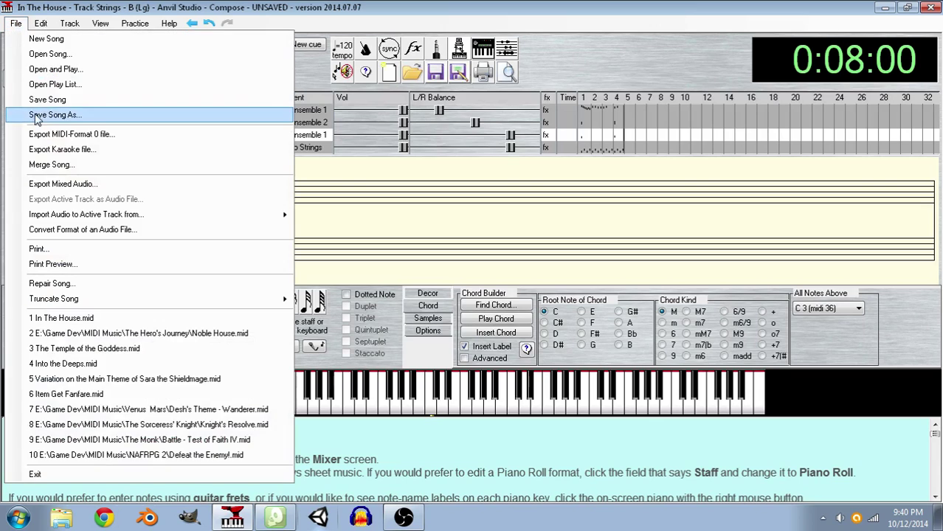
left_click(34, 103)
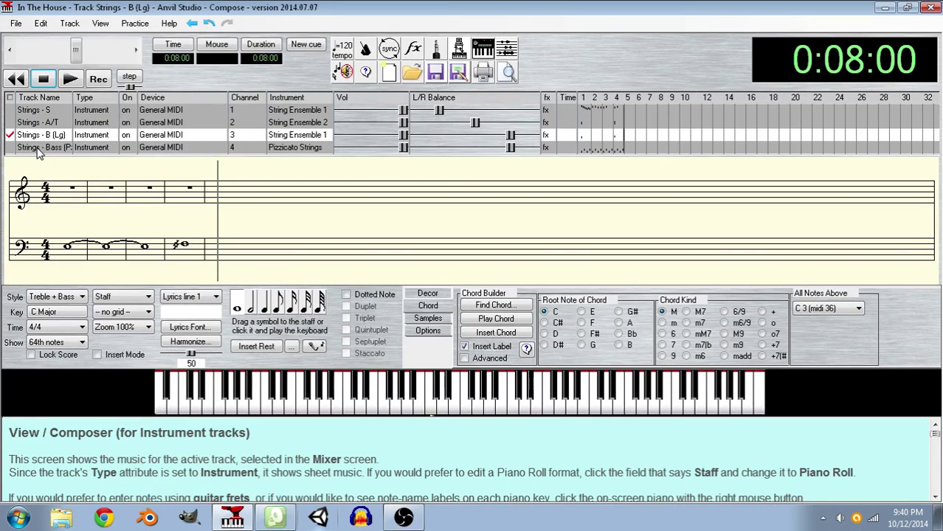
- Go back to the beginning, save the song again and listen to all four measures with every track playing
left_click(16, 79)
left_click(16, 23)
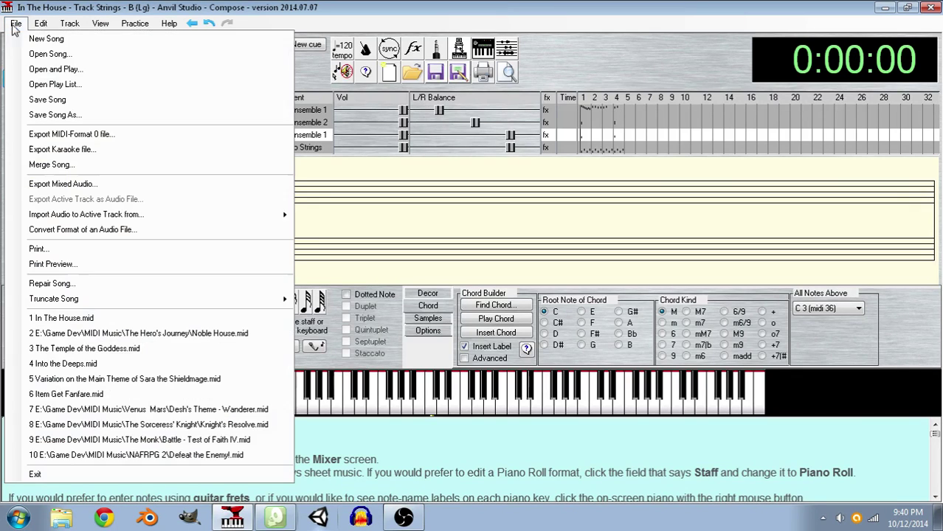
left_click(42, 103)
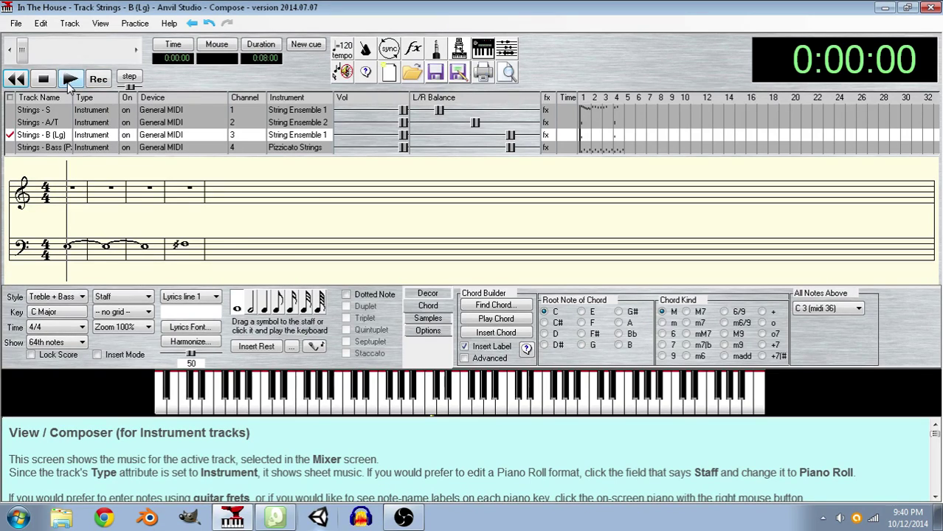
left_click(69, 80)
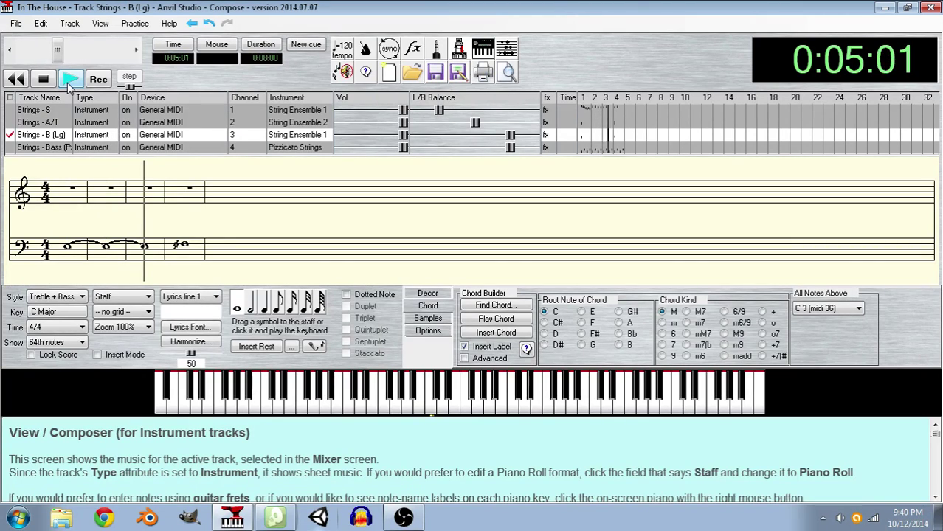
left_click(44, 82)
- Copy the four bass clef measures of Strings - Bass (Pz.), paste them as measures five to eight and save the song
left_click(51, 148)
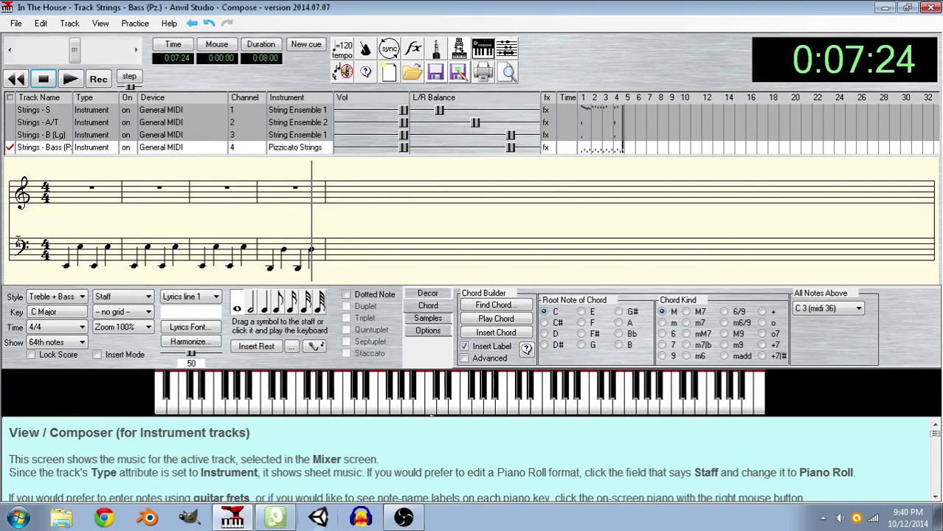
left_click_drag(59, 254, 357, 254)
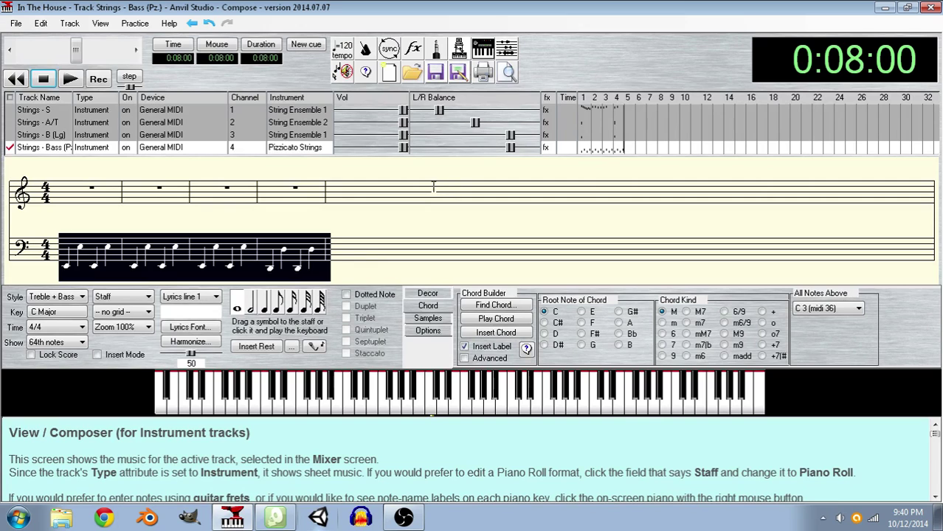
key("ctrl+c")
key("ctrl+v")
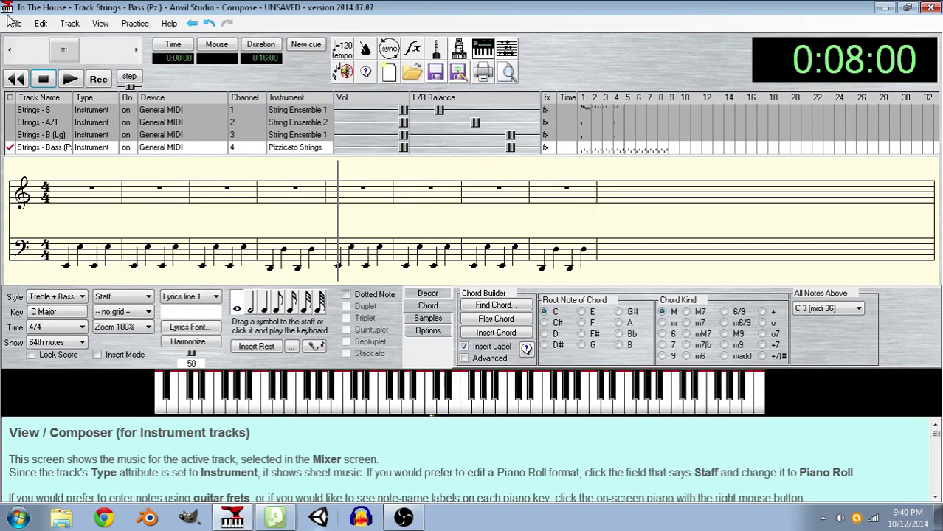
left_click(15, 23)
left_click(40, 100)
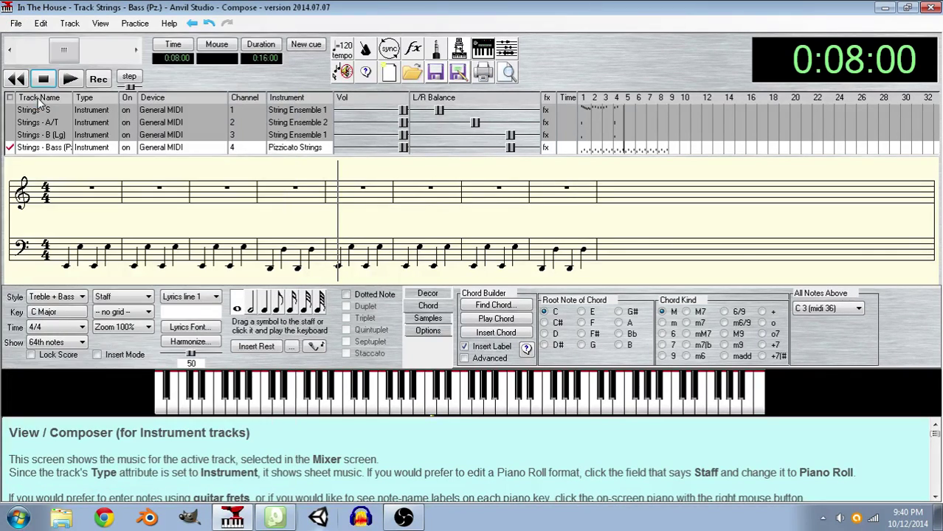
- Copy the four bass clef measures of Strings - B (Lg) and paste them as measures five to eight
left_click(43, 141)
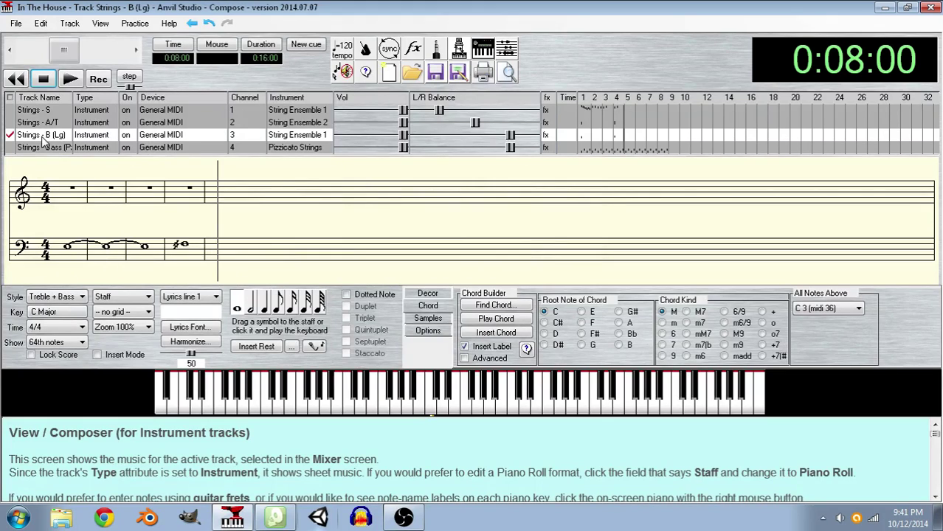
left_click_drag(211, 256, 61, 256)
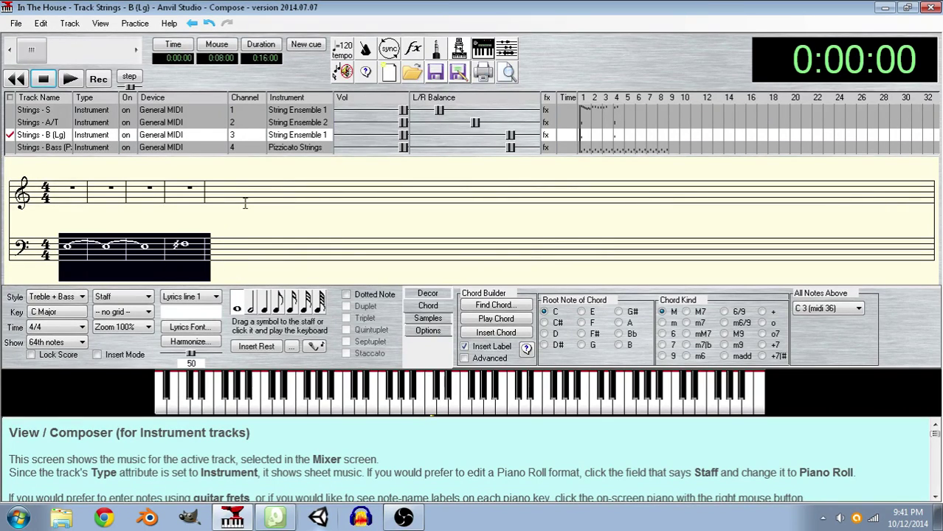
key("ctrl+c")
key("ctrl+v")
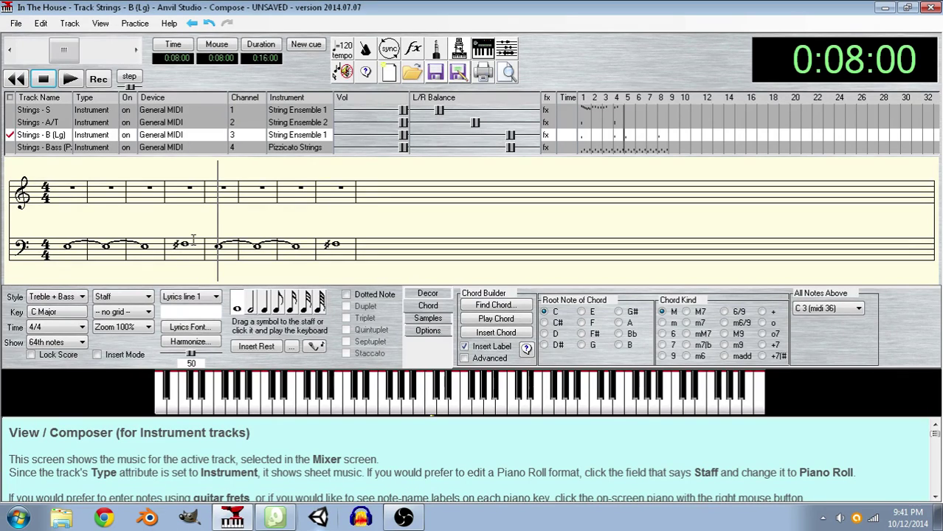
left_click(189, 247)
- Copy the first four measures of Strings - A/T and paste them as measures five to eight
left_click(37, 123)
left_click_drag(211, 238, 45, 233)
key("ctrl+c")
left_click(226, 172)
key("ctrl+v")
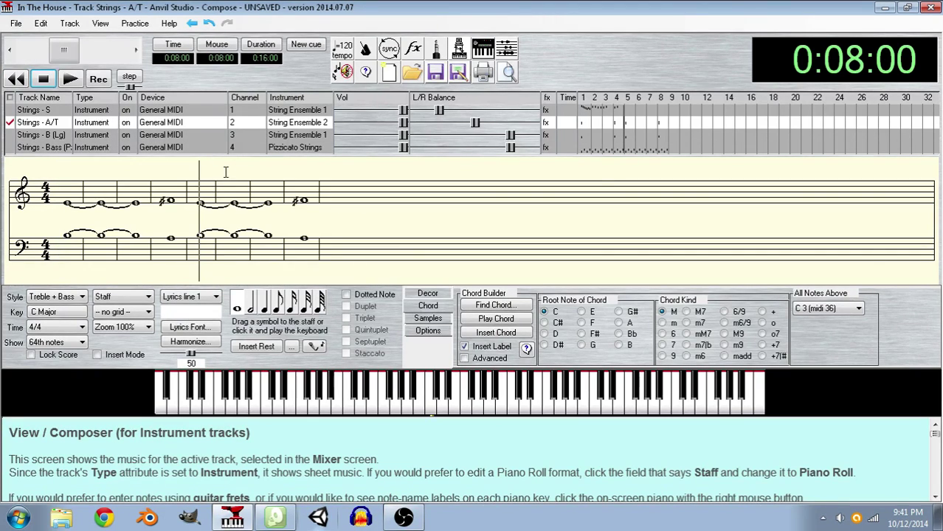
- Copy the four melody measures of Strings - S, paste them as measures five to eight and save the song
left_click(27, 110)
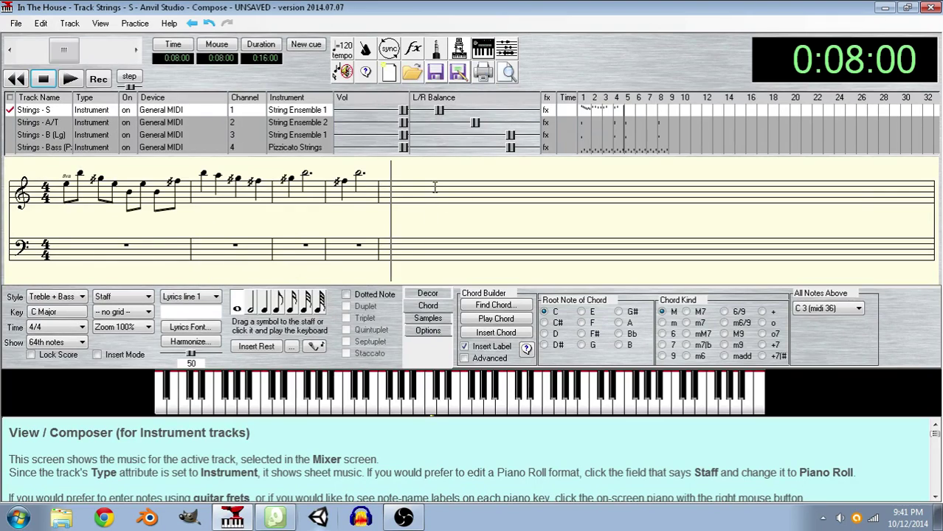
left_click_drag(435, 188, 32, 187)
left_click(432, 165)
key("ctrl+v")
left_click(16, 23)
left_click(48, 99)
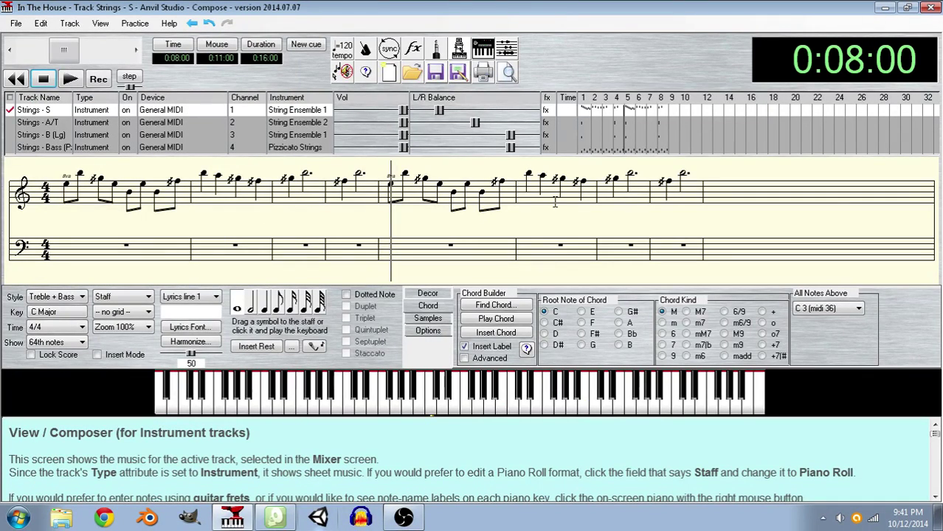
- Change measure eight of Strings - S to a quarter note A and a dotted half note E, playing the ending back
left_click(669, 182)
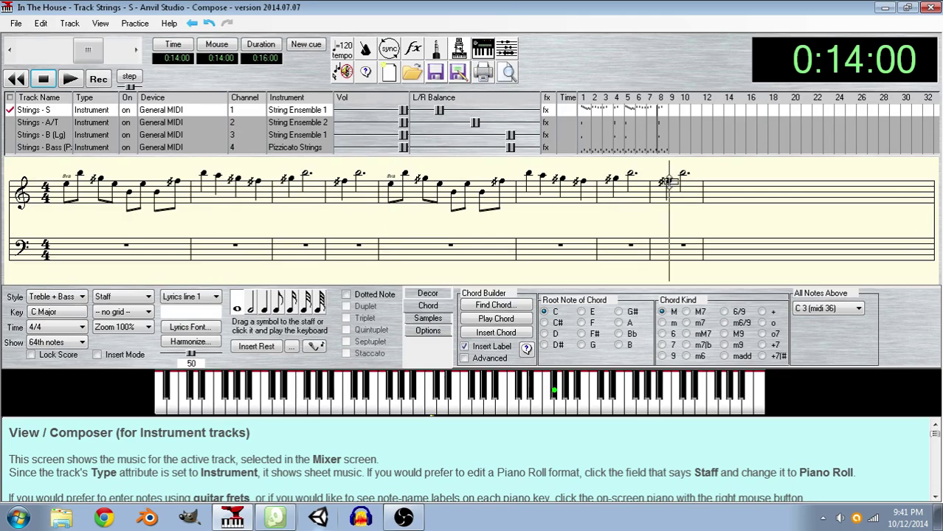
left_click(676, 176)
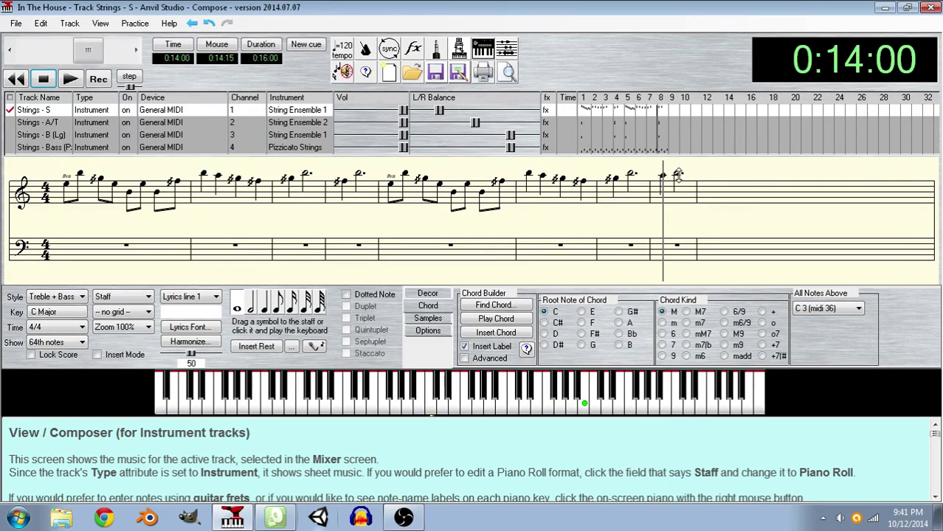
left_click(678, 176)
left_click_drag(678, 188, 678, 196)
left_click(71, 78)
left_click(43, 80)
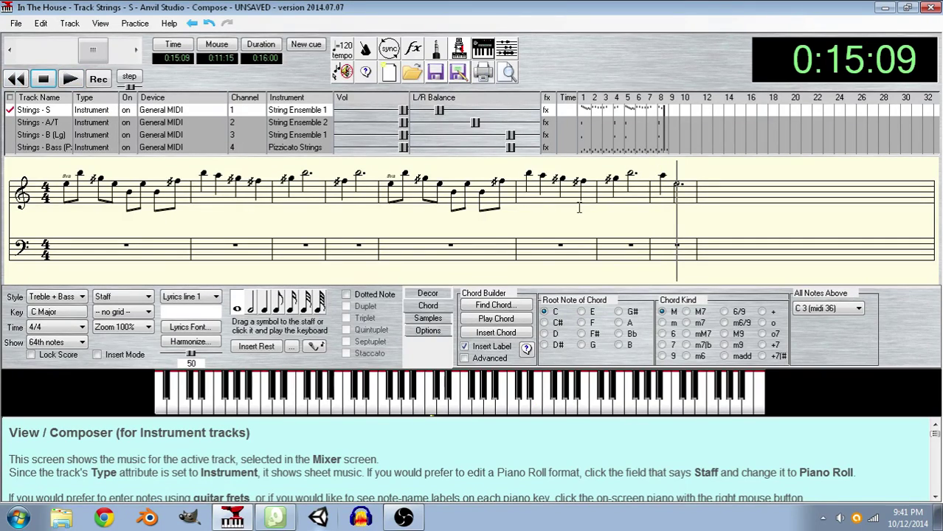
left_click(655, 170)
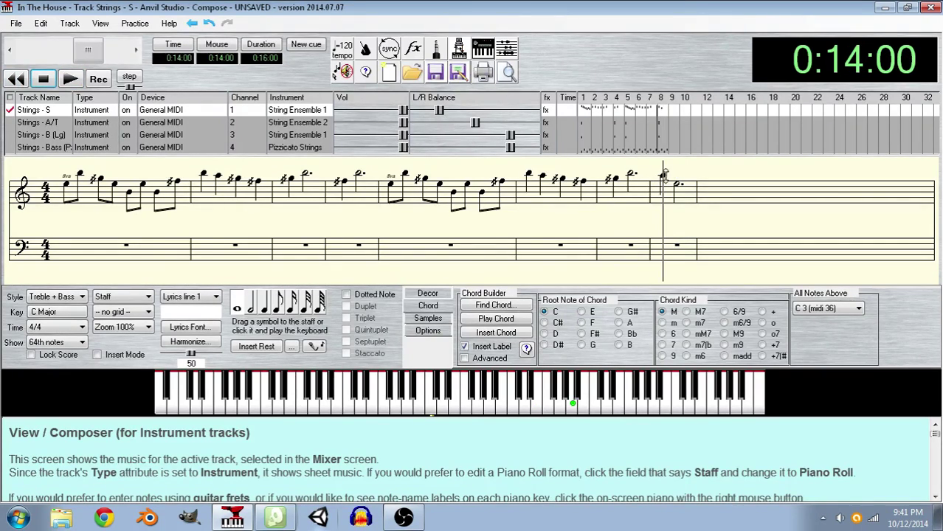
left_click(663, 175)
left_click_drag(65, 203, 676, 223)
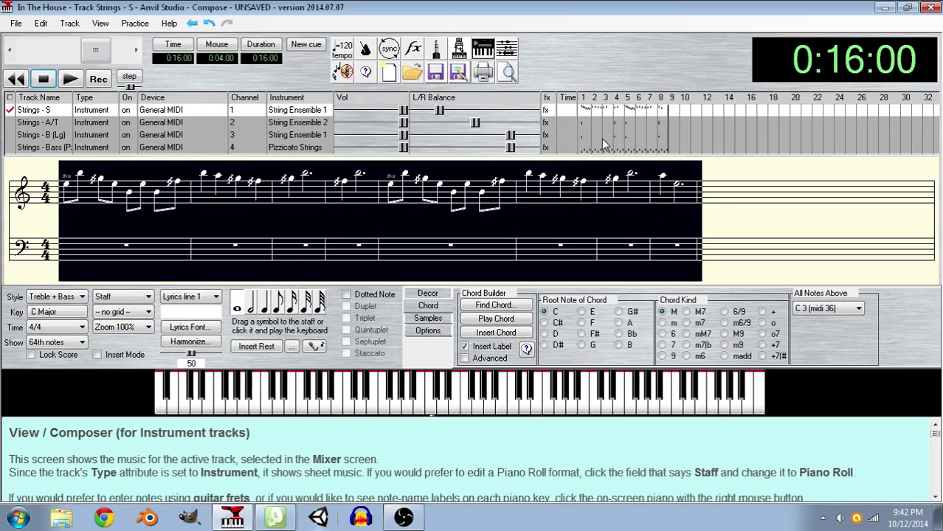
left_click(711, 179)
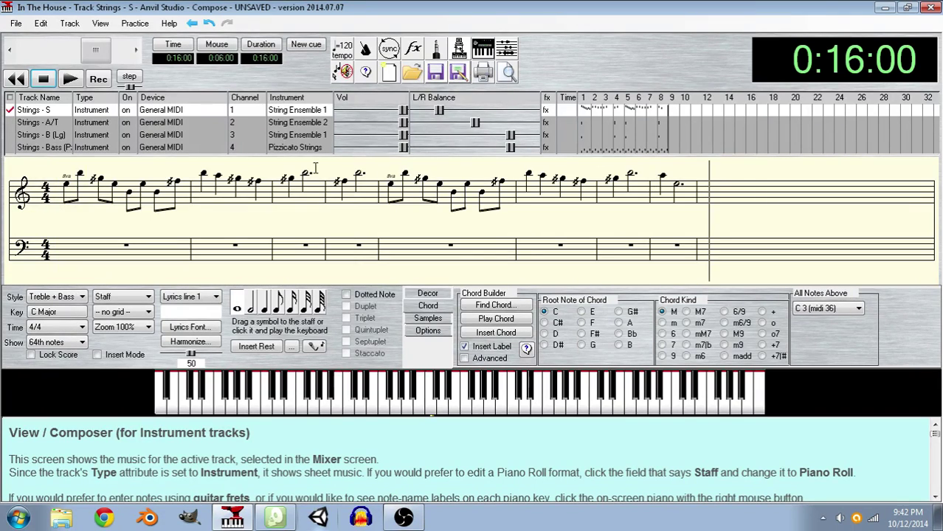
- Set the measure eight whole notes of Strings - A/T to E4 and B3, play the song back and save it
left_click(41, 124)
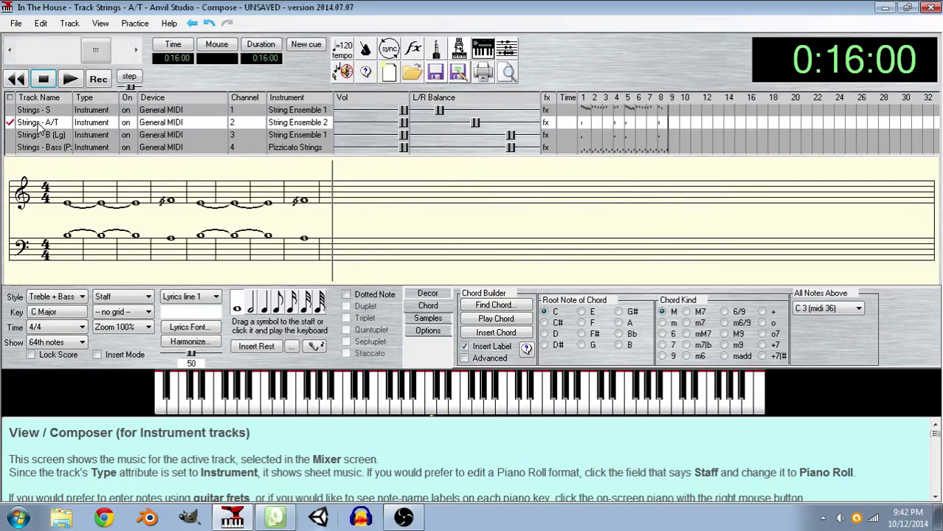
left_click(296, 201)
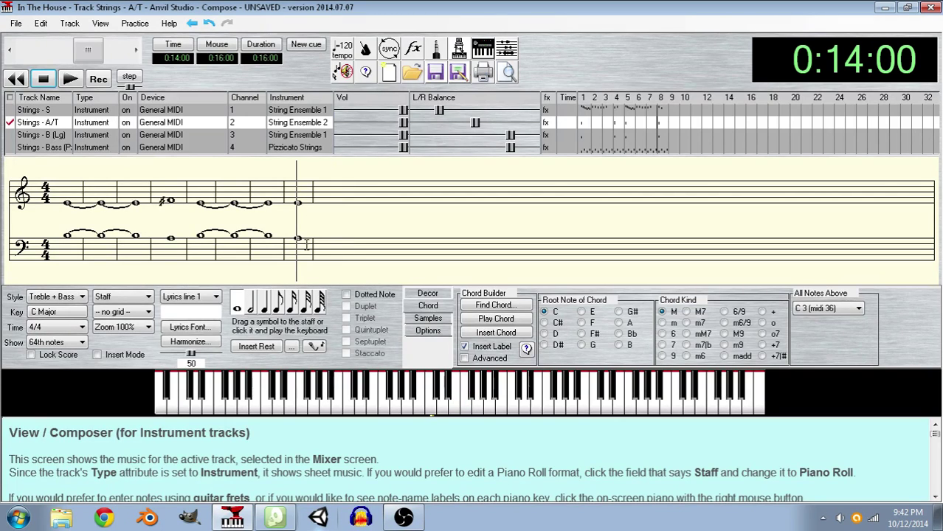
mouse_move(298, 237)
left_mouse_down()
mouse_move(298, 249)
mouse_move(299, 226)
left_mouse_up()
left_click(43, 78)
left_click(69, 78)
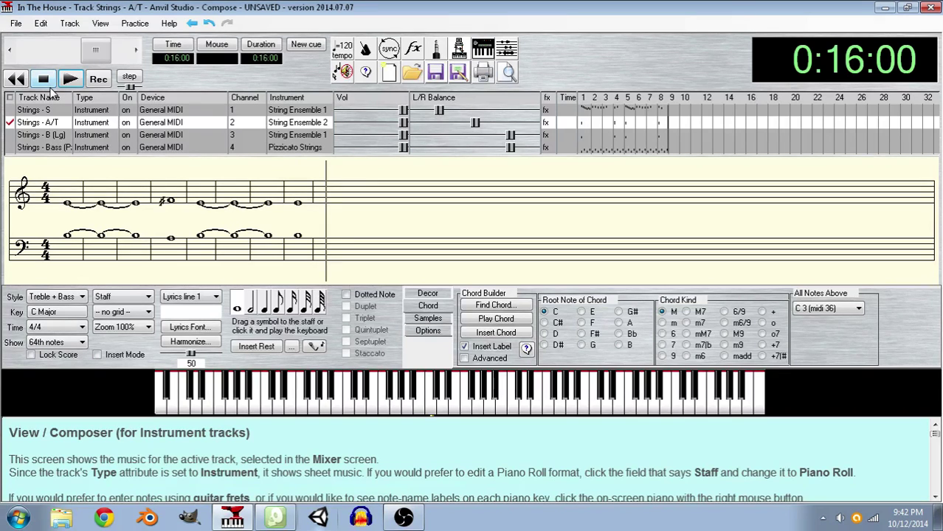
left_click(16, 23)
left_click(47, 100)
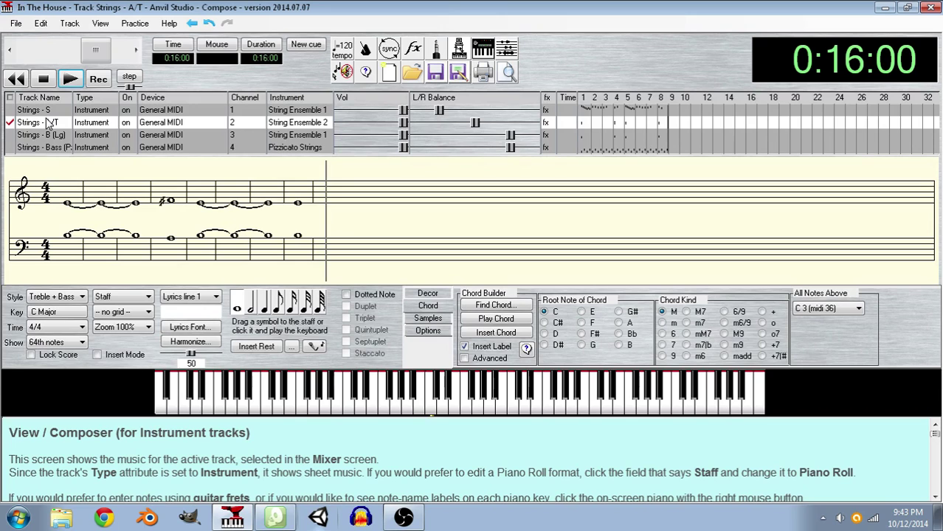
- Go back to the beginning of the song and save it again
left_click(9, 80)
left_click(16, 22)
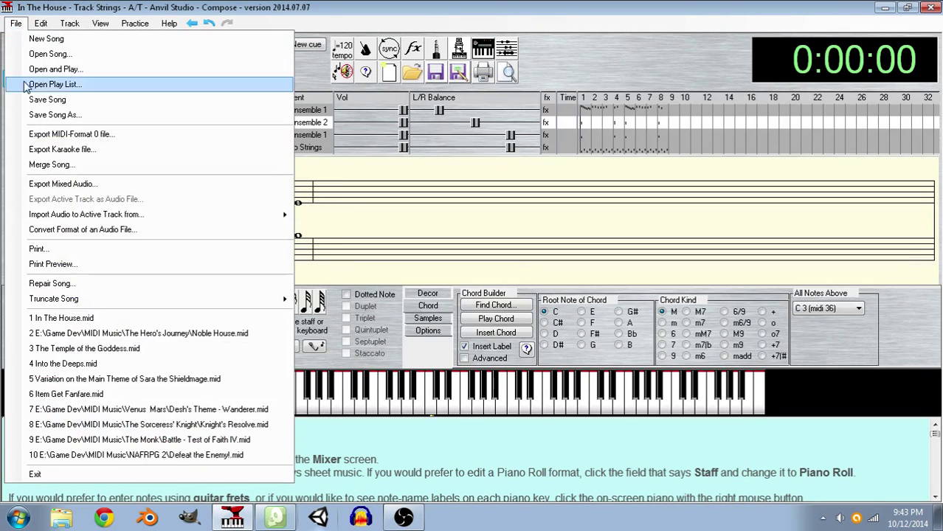
left_click(30, 100)
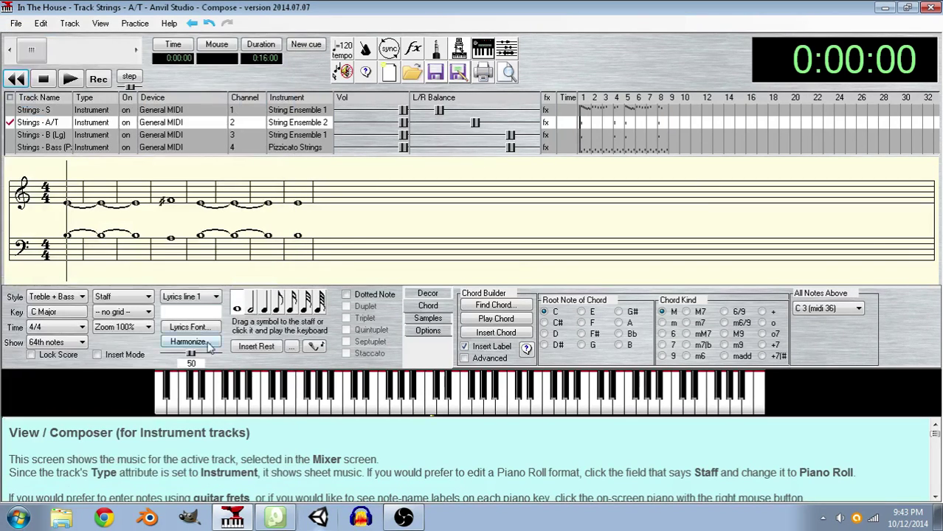
- Switch to SynthFont, open In The House.mid from the Sara the Shieldmage folder and listen to it through
left_click(274, 522)
left_click(235, 44)
left_click_drag(653, 184, 660, 275)
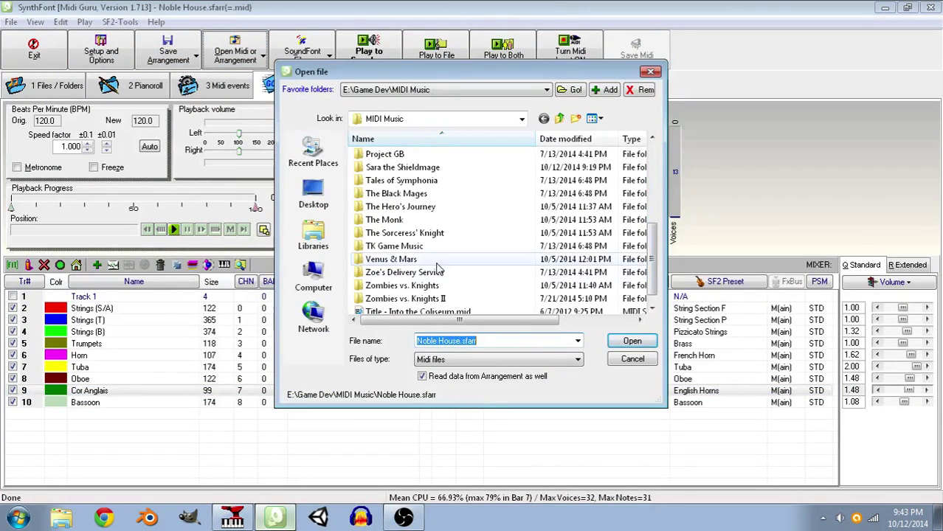
double_click(405, 168)
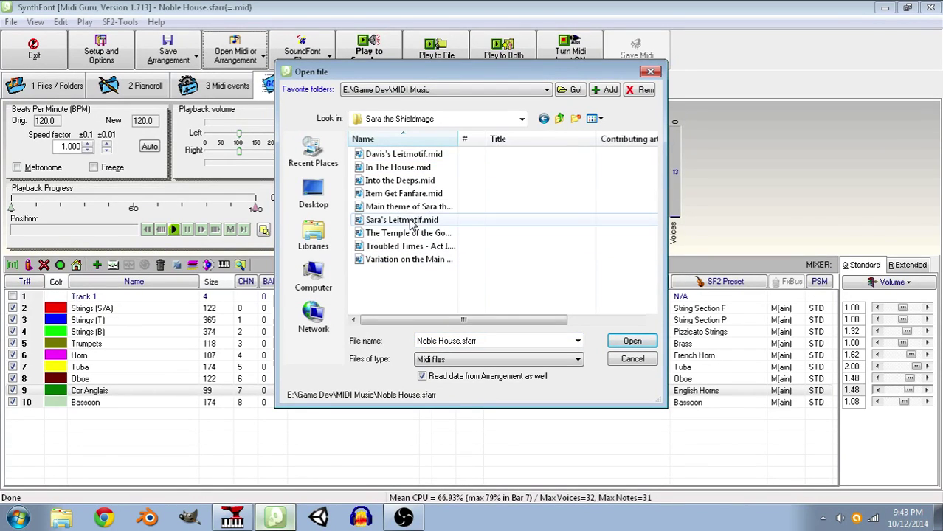
left_click(417, 169)
double_click(417, 169)
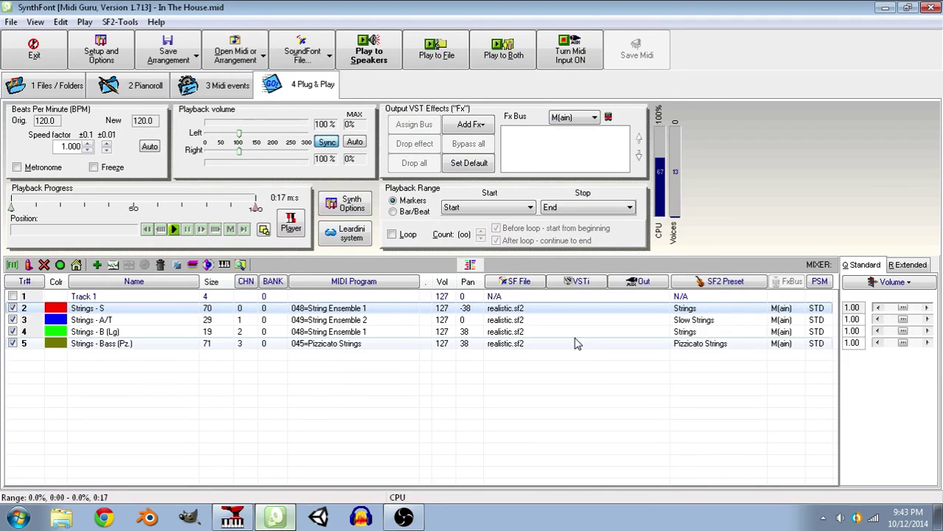
left_click(175, 231)
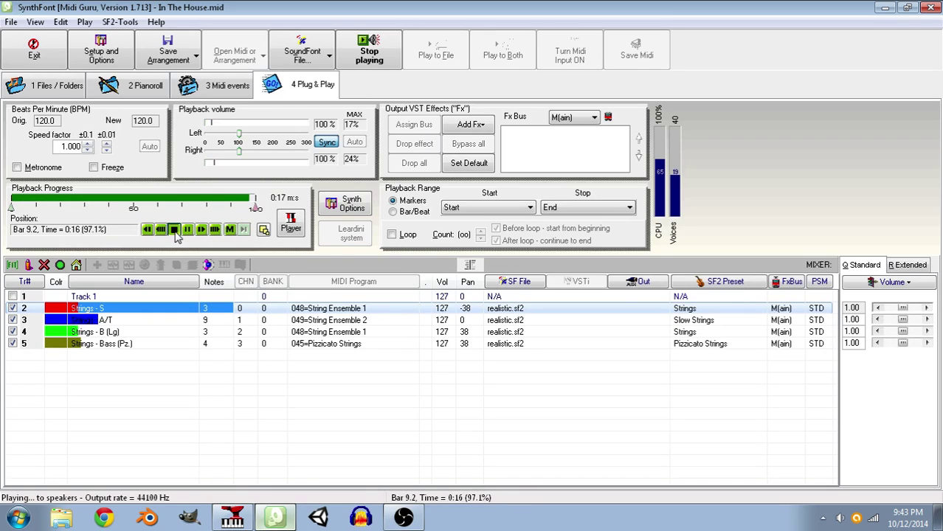
left_click(174, 230)
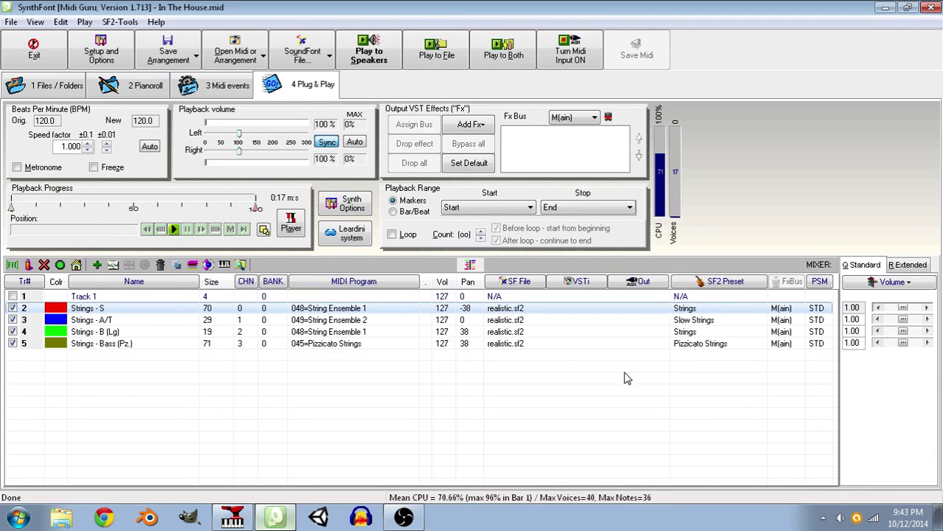
- Assign the String Section F.sf2 SoundFont to the Strings - B (Lg) and Strings - S tracks
left_click(517, 334)
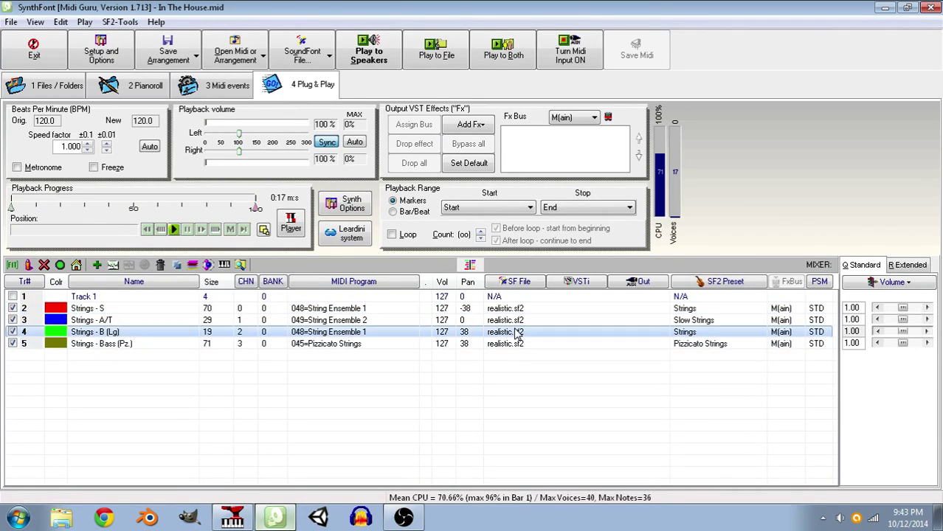
left_click(521, 283)
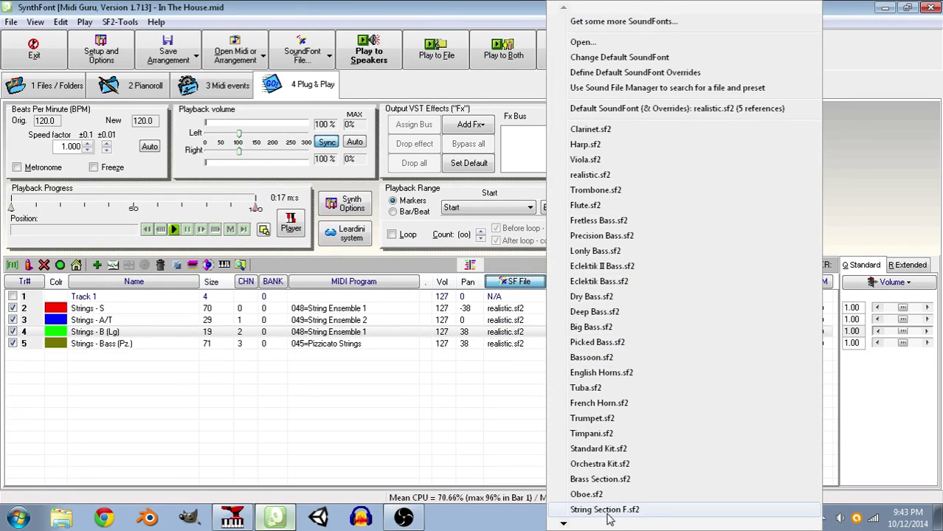
left_click(604, 510)
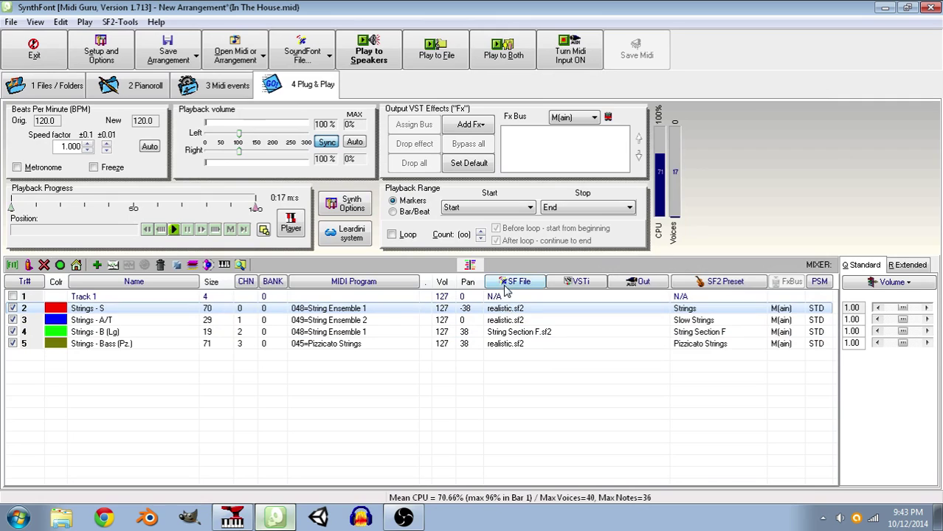
left_click(520, 331)
mouse_move(563, 524)
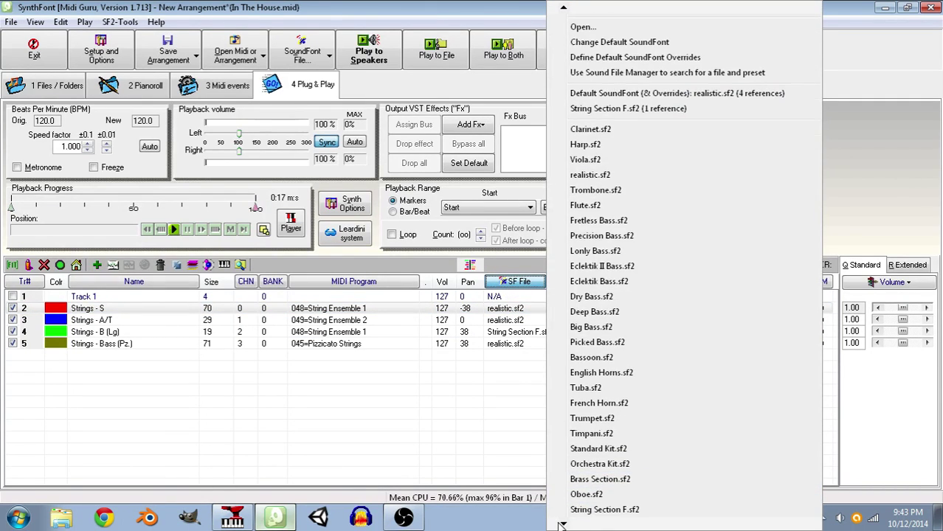
left_click(596, 480)
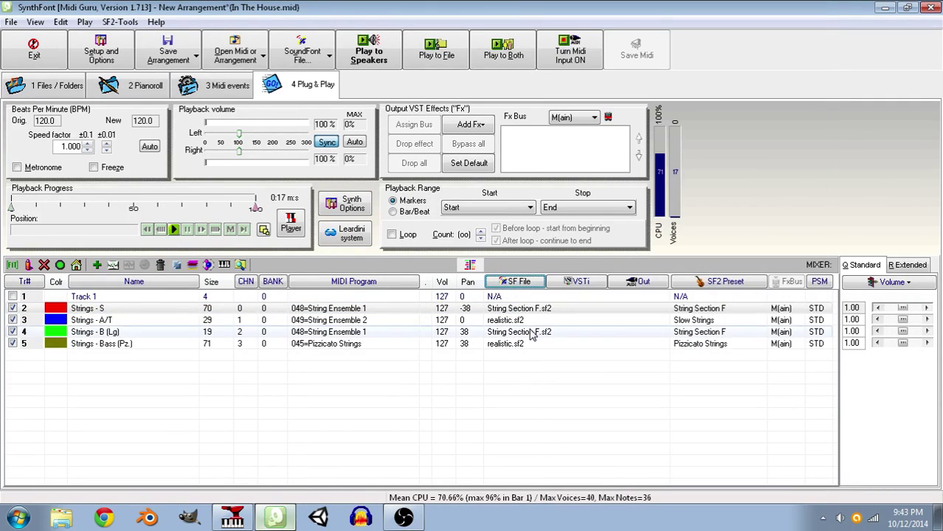
- Assign the String Section P.sf2 SoundFont to Strings - A/T, save the arrangement as In The House.sfarr and play it through
left_click(515, 287)
left_click(610, 491)
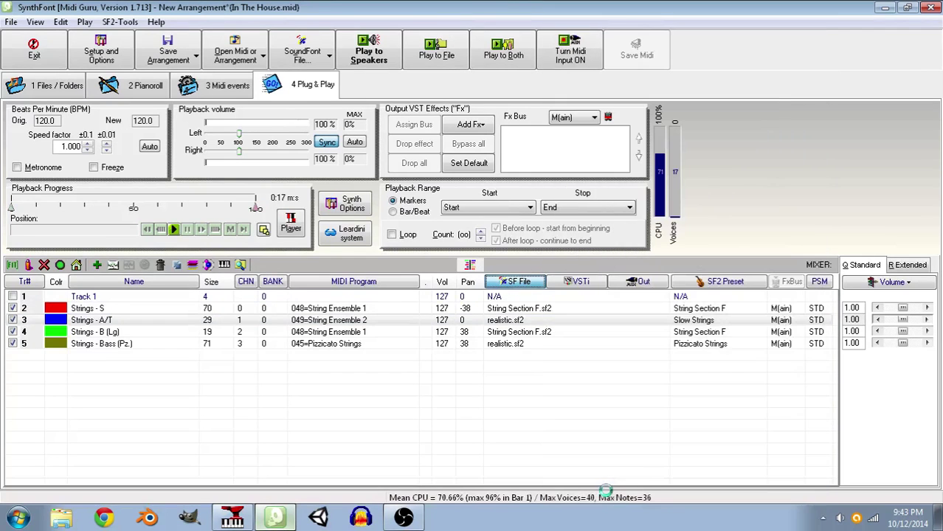
left_click(163, 50)
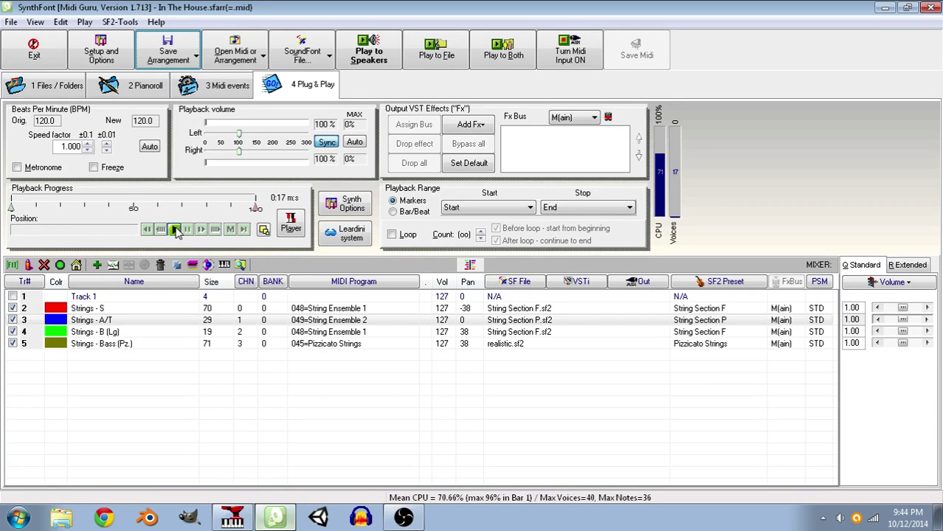
left_click(175, 230)
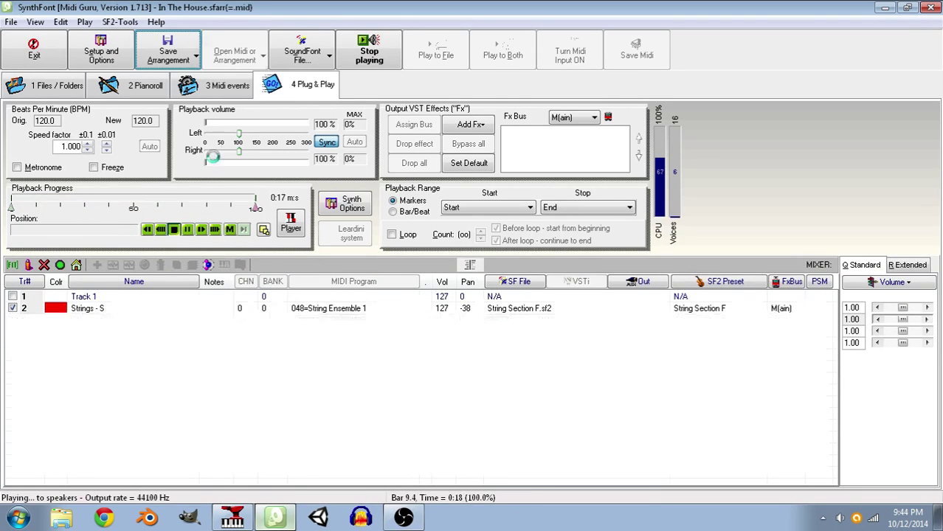
- Switch back to Anvil Studio, create a new instrument track and name it Flute
left_click(232, 517)
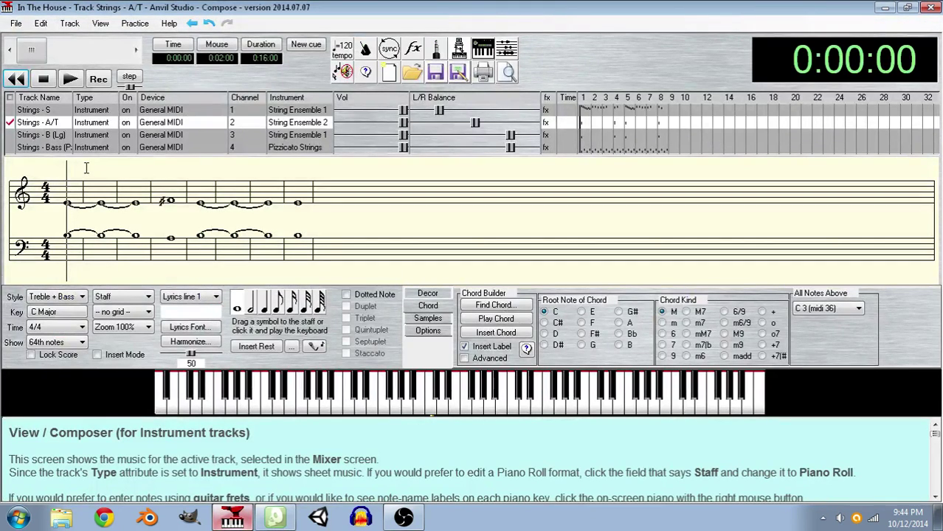
left_click(69, 23)
mouse_move(86, 44)
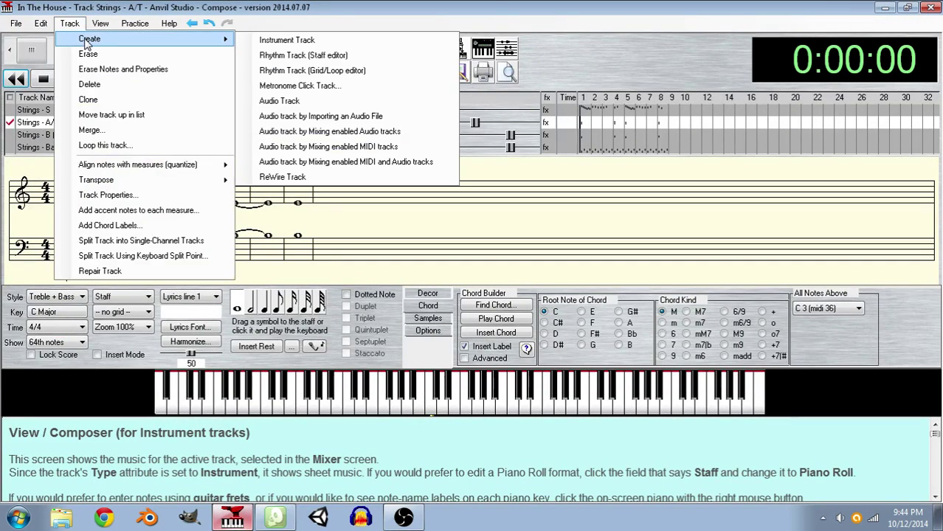
left_click(278, 41)
left_click(35, 160)
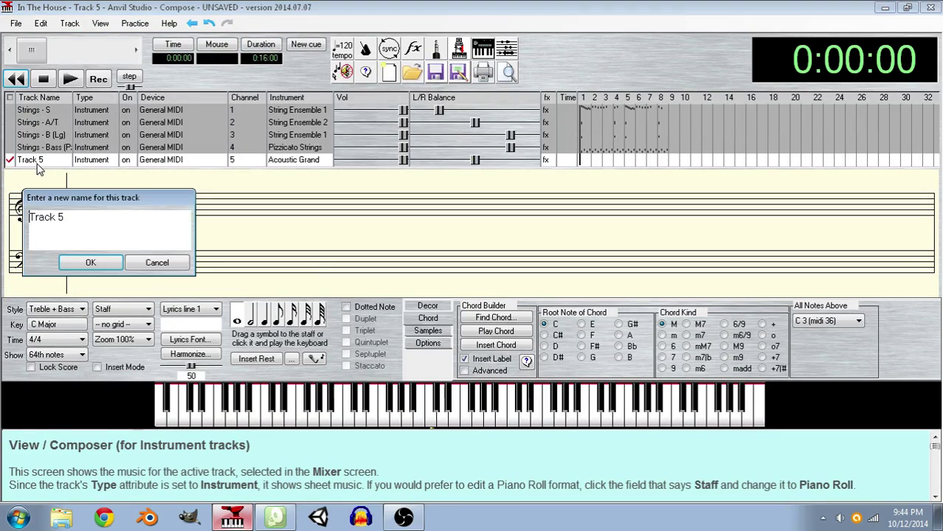
key("ctrl+a")
type("Fol")
key("Return")
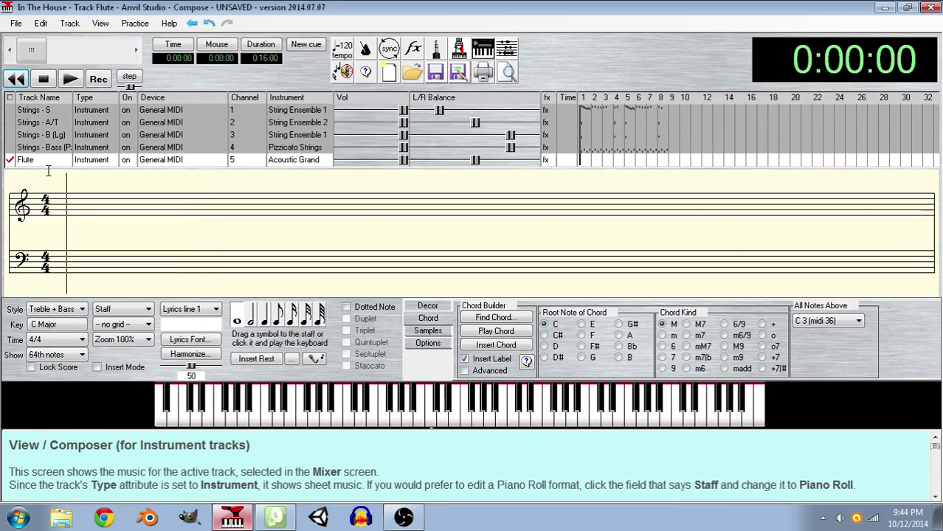
- Create another new instrument track and name it Clarinet
left_click(69, 23)
mouse_move(89, 35)
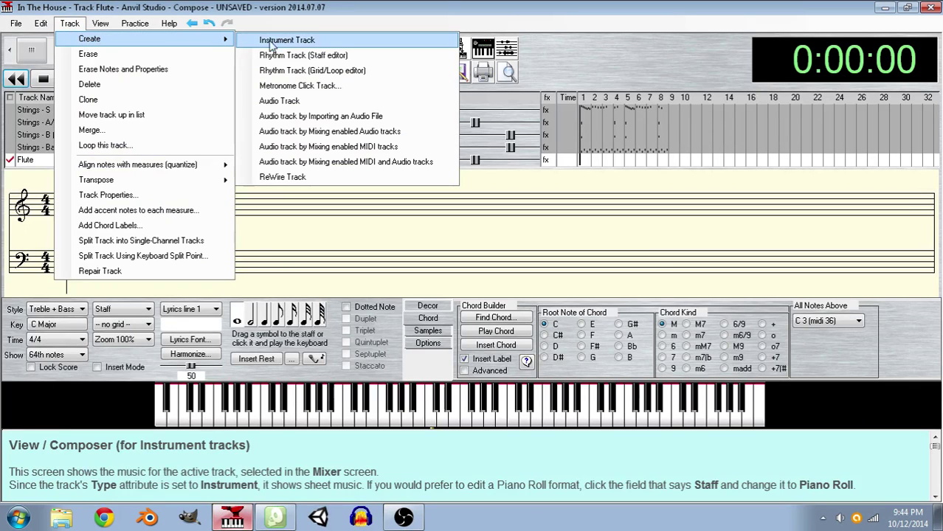
left_click(280, 37)
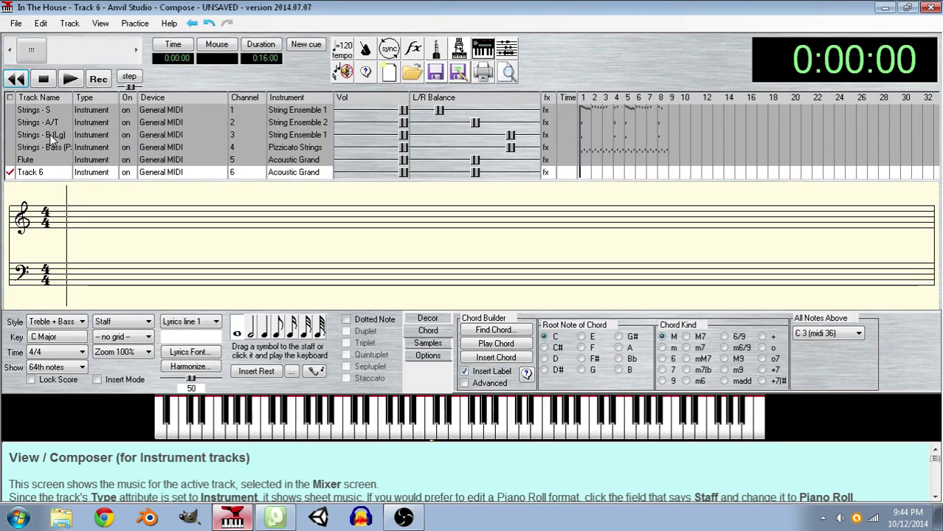
double_click(47, 174)
key("ctrl+a")
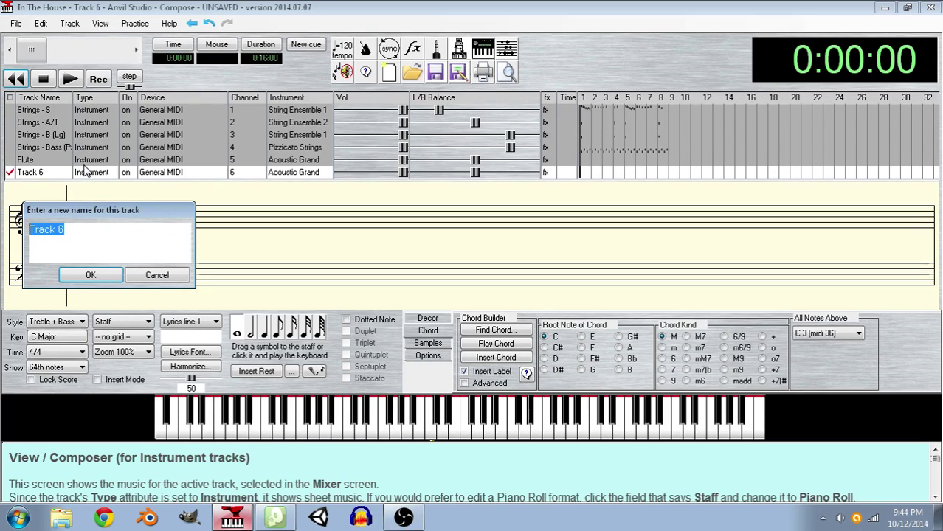
key("BackSpace")
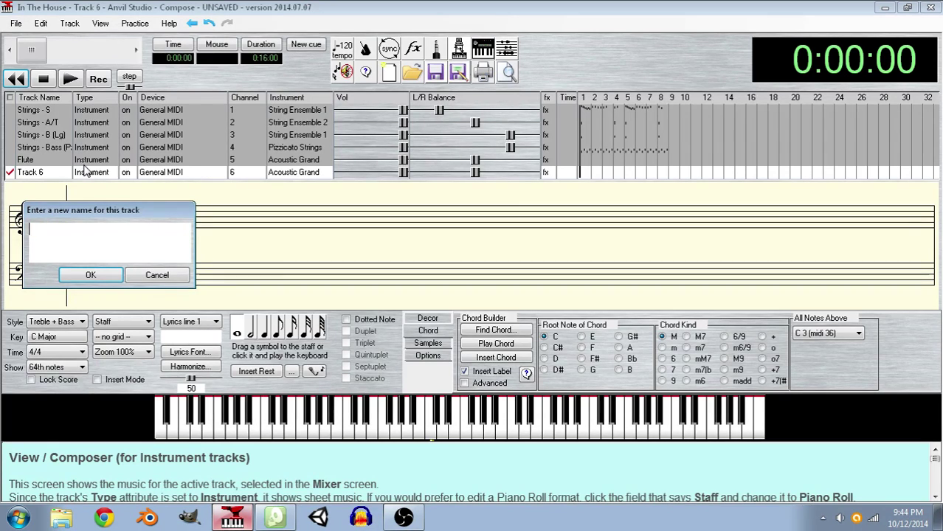
type("Clarinet")
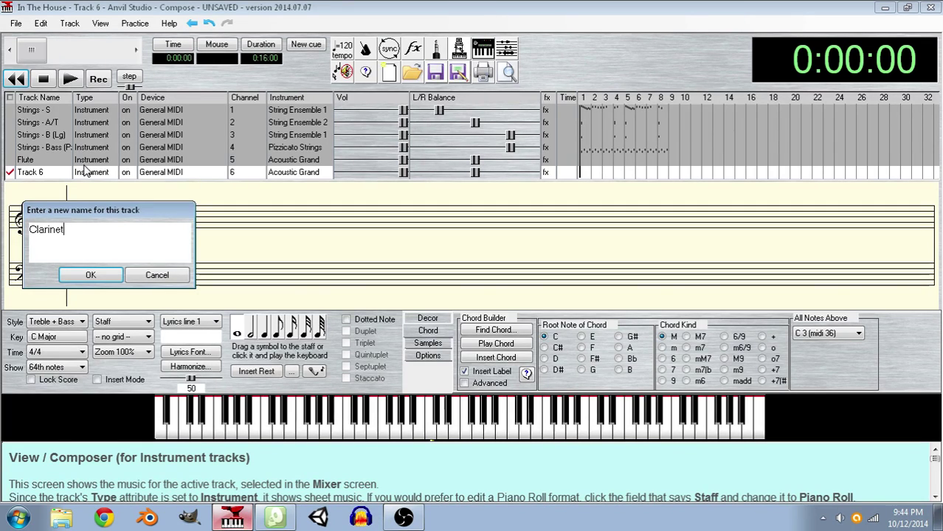
key("Return")
left_click(69, 23)
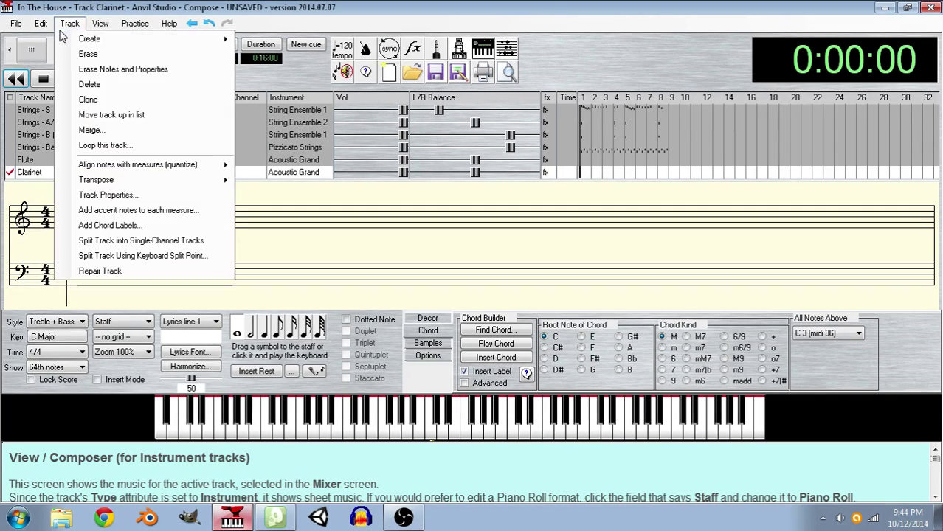
left_click(85, 51)
left_click(522, 316)
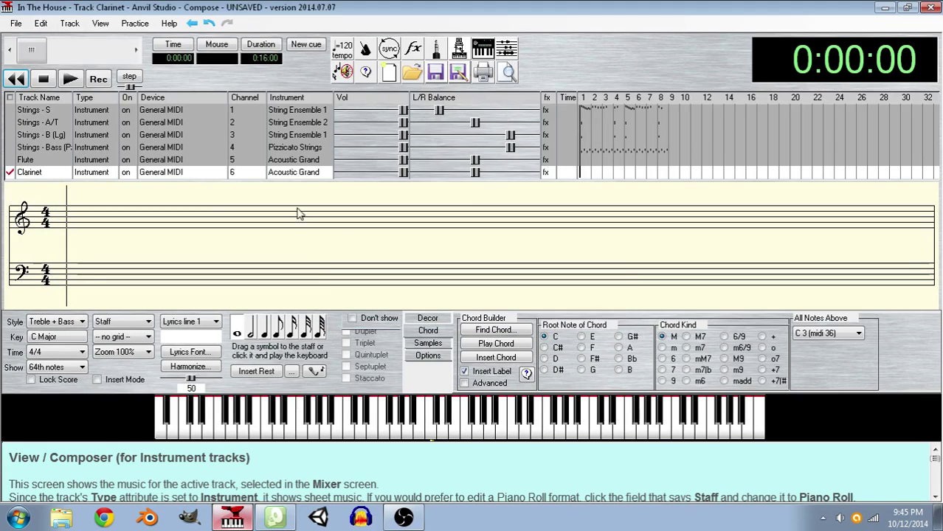
- Create one more instrument track and name it Bassoon
left_click(70, 23)
mouse_move(78, 41)
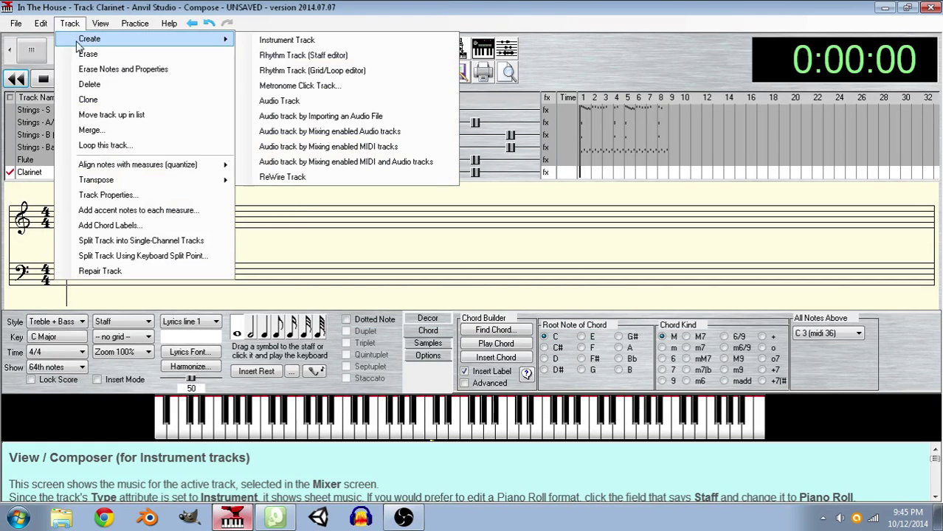
left_click(262, 40)
left_click(46, 186)
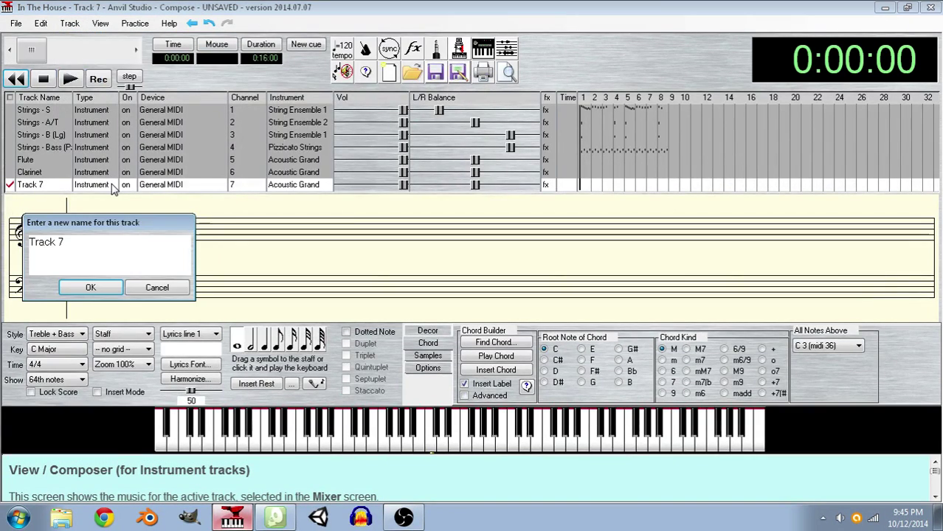
key("ctrl+a")
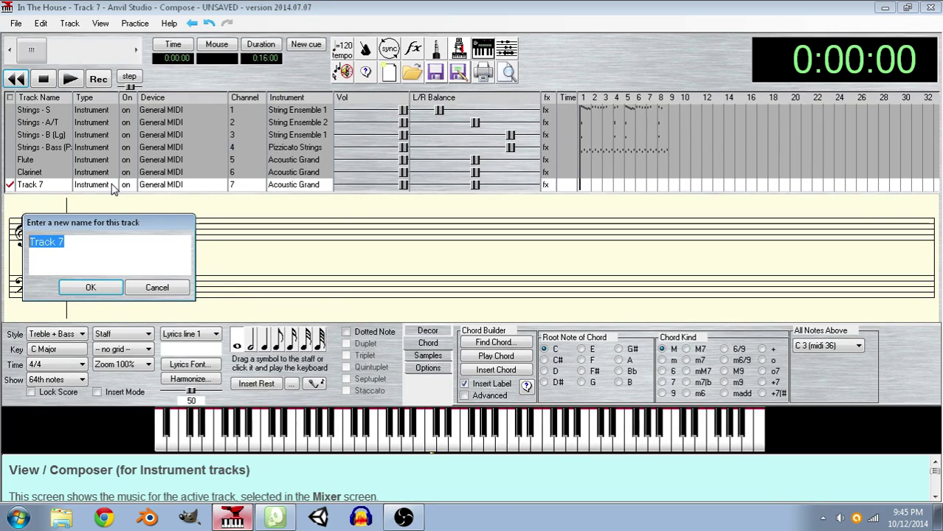
type("Bassoon")
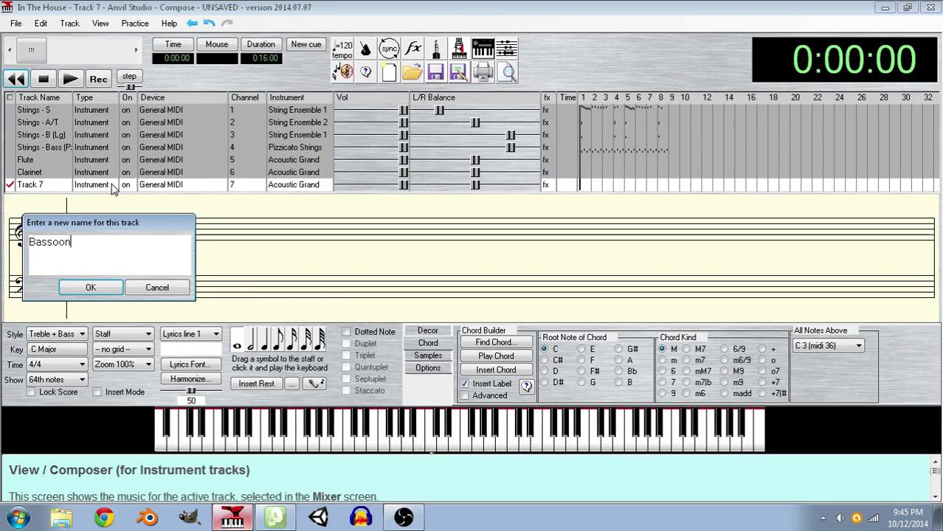
key("Return")
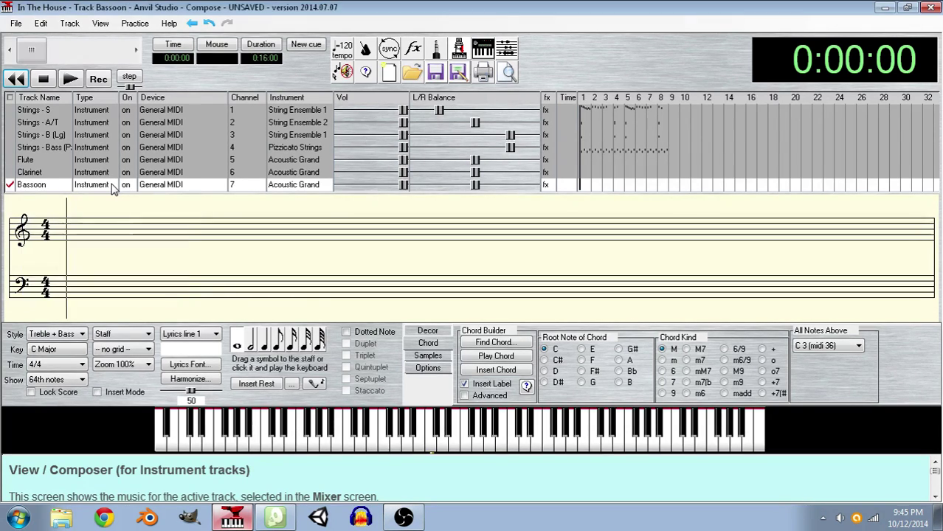
- Assign the General MIDI instrument 71 - Bassoon to the Bassoon track
left_click(302, 179)
left_click_drag(229, 399, 331, 406)
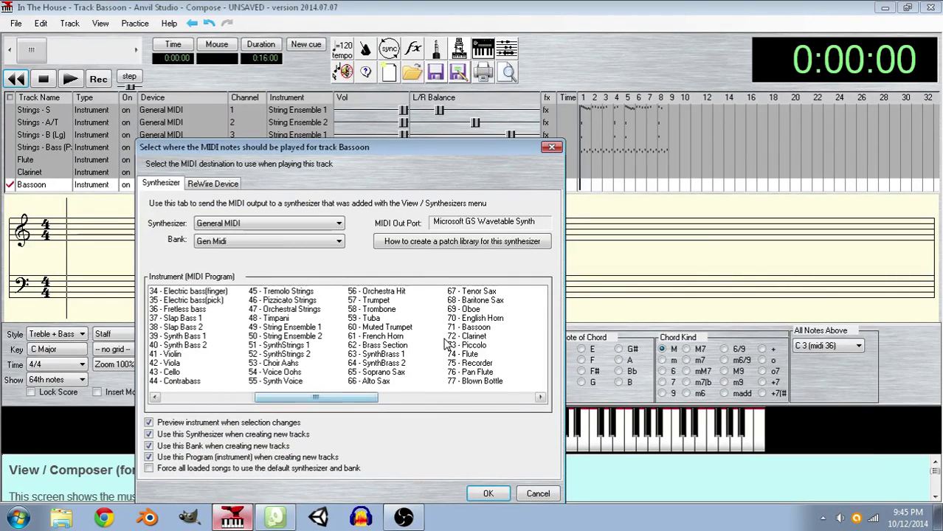
left_click(459, 327)
left_click(485, 494)
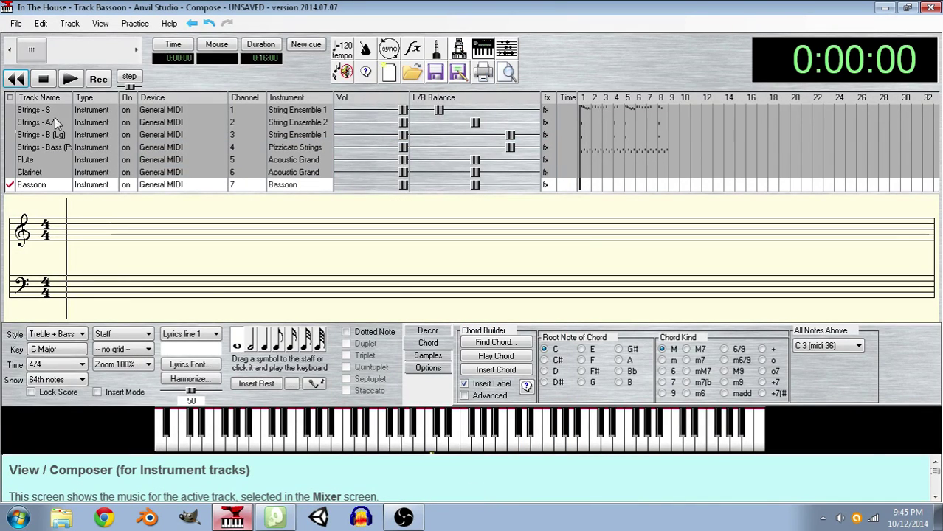
- Assign the General MIDI instrument 72 - Clarinet to the Clarinet track
left_click(286, 175)
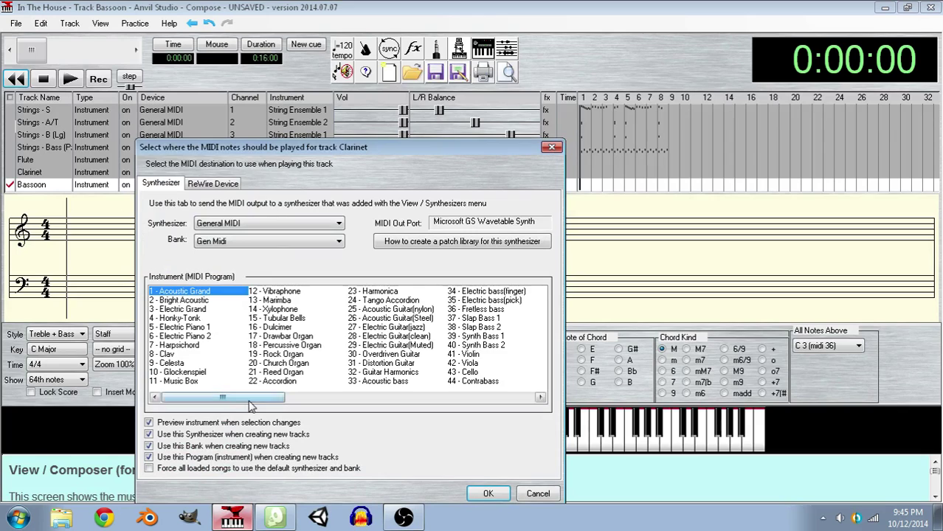
left_click_drag(250, 407, 343, 410)
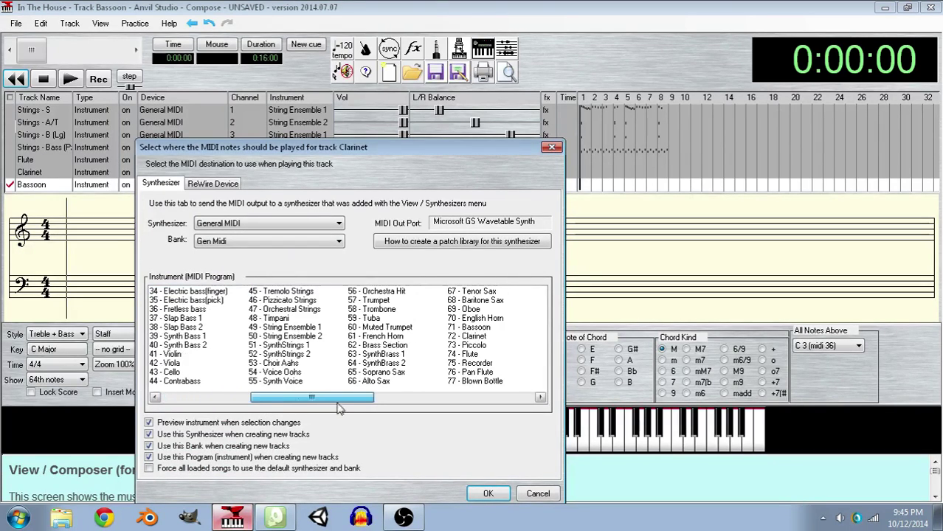
left_click(473, 336)
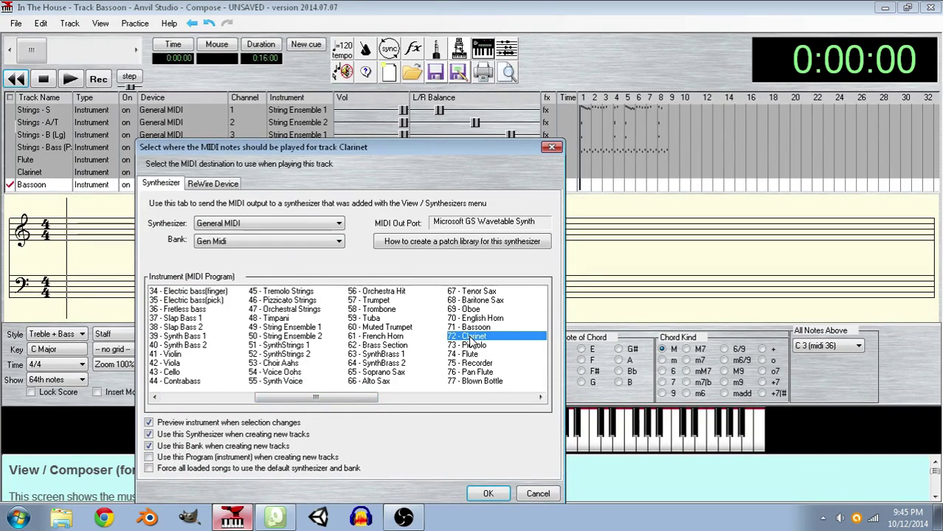
left_click(476, 494)
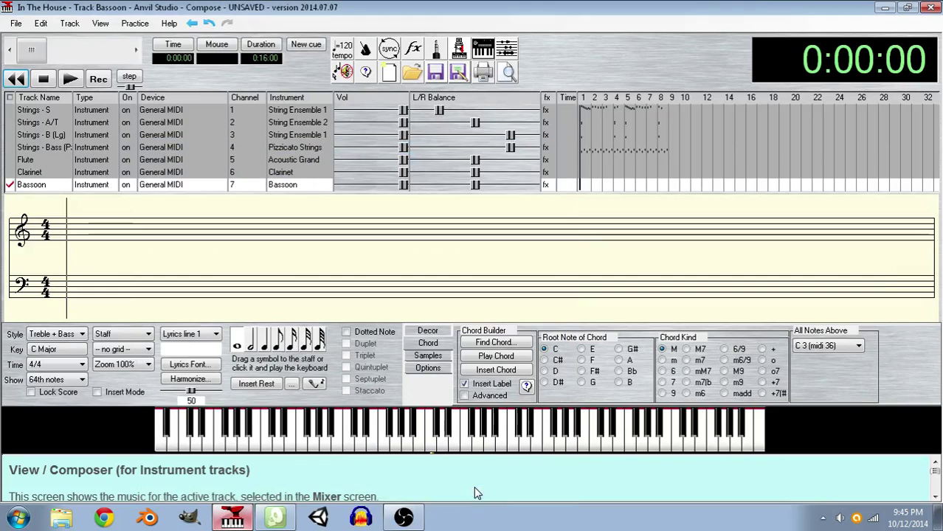
- Assign the General MIDI instrument 74 - Flute to the Flute track
left_click(285, 160)
left_click_drag(264, 403, 322, 389)
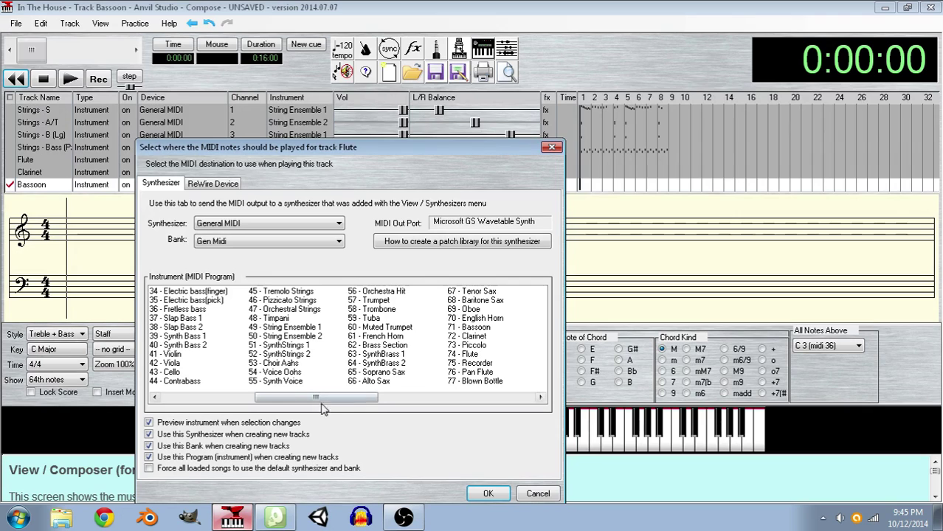
left_click(473, 356)
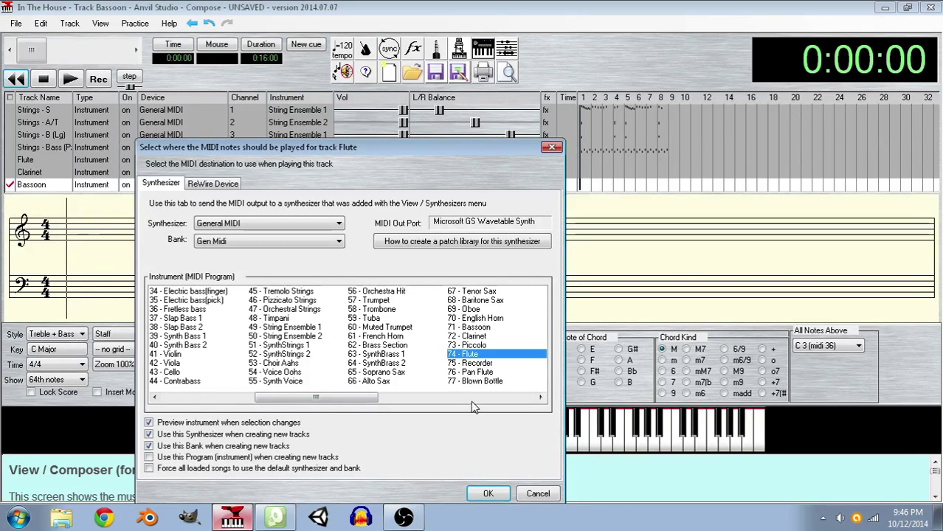
left_click(487, 494)
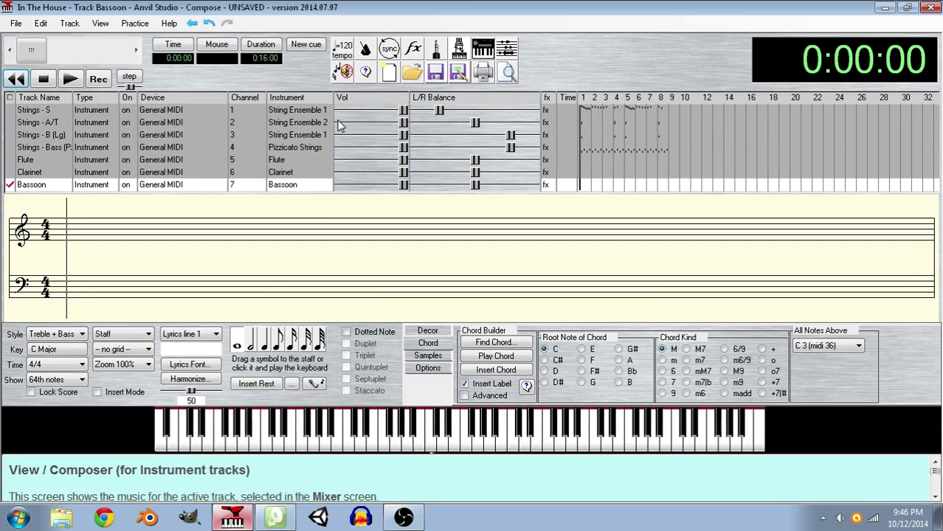
- Copy all eight measures of Strings - Bass (Pz.) into the Bassoon track and delete the empty measures before the pasted notes
left_click(36, 110)
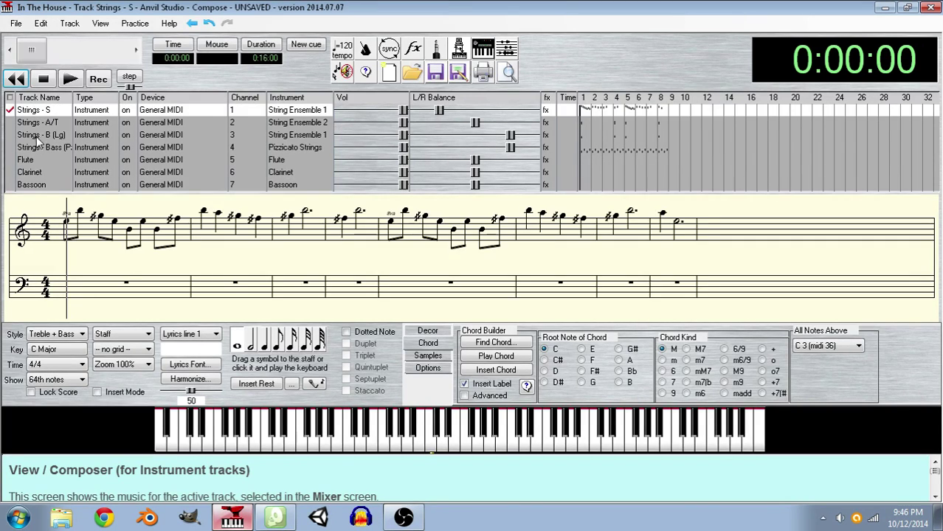
left_click(37, 136)
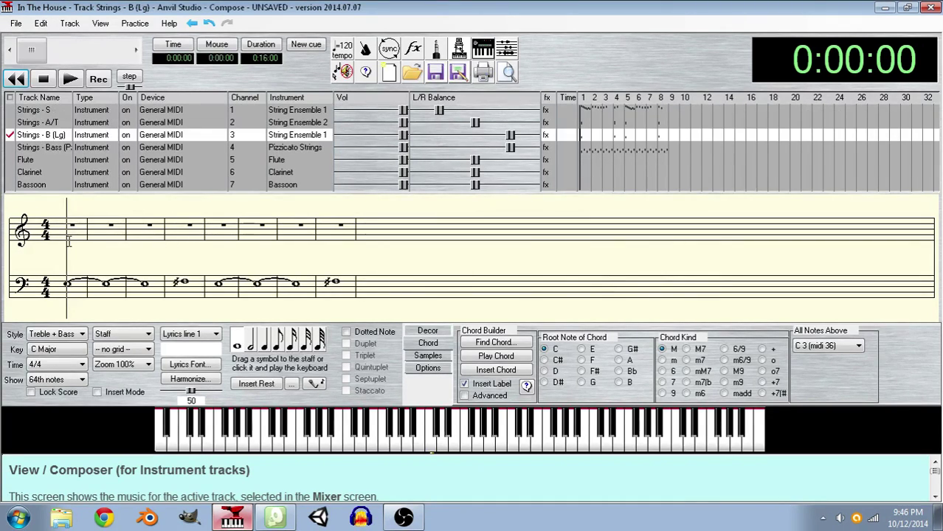
left_click(37, 148)
left_click_drag(61, 288, 600, 288)
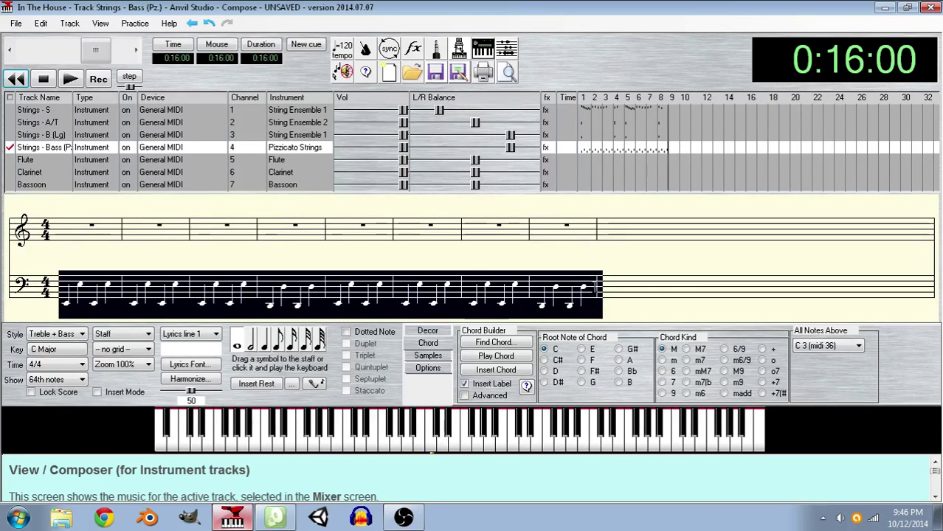
left_click(34, 184)
left_click(34, 25)
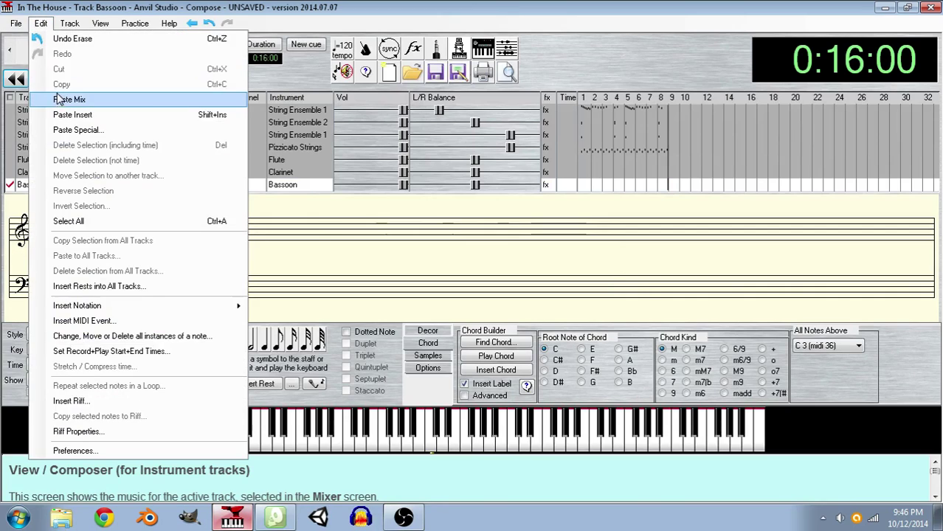
left_click(60, 102)
left_click_drag(288, 272, 52, 275)
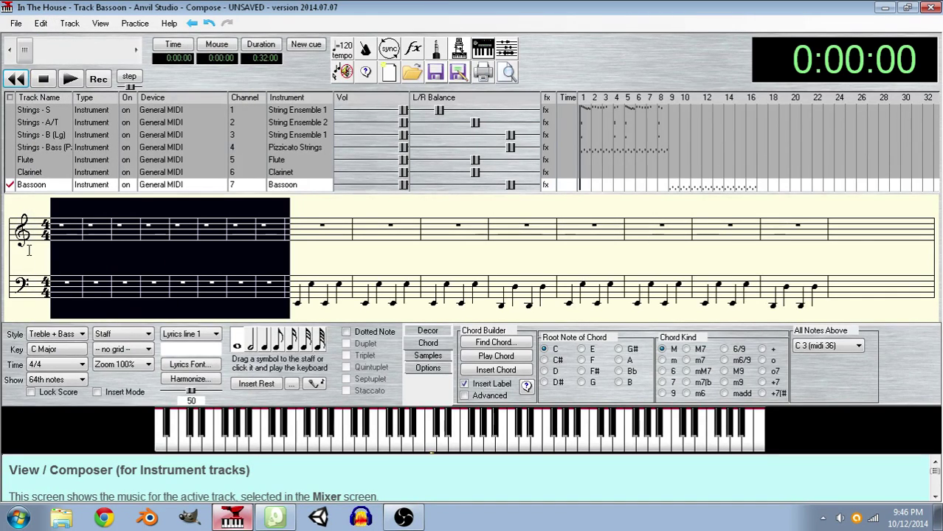
key("Delete")
- Save the song and listen to its opening measures with the bassoon part
left_click(16, 23)
left_click(48, 99)
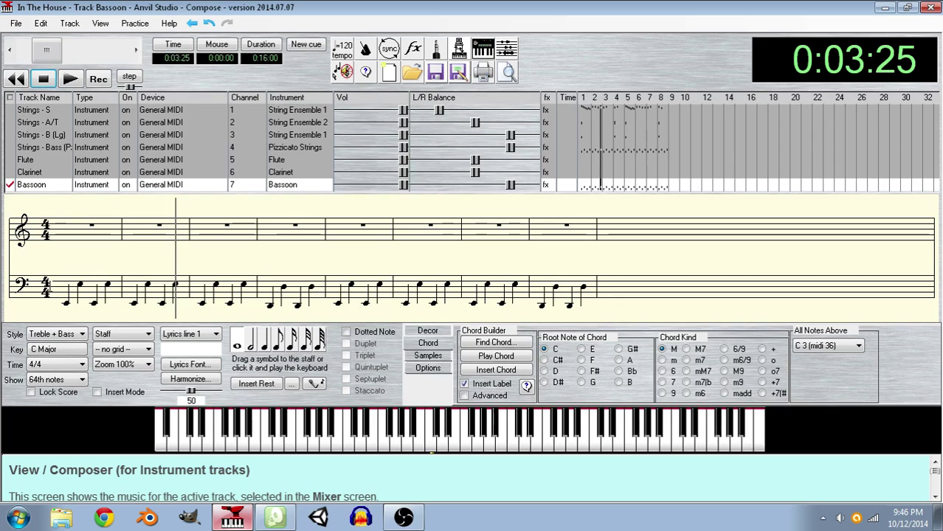
key("space")
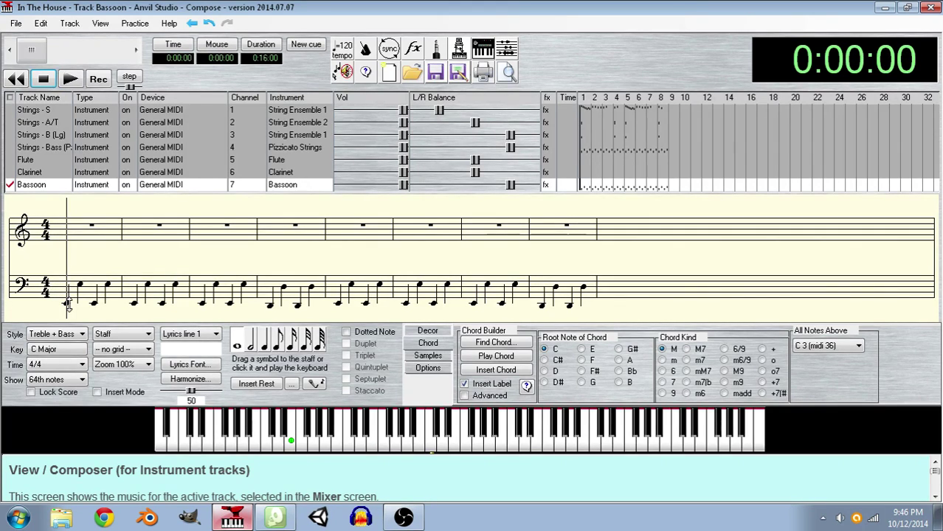
- Make all the bass-clef notes of the Bassoon track staccato through their note properties
left_click_drag(62, 295, 672, 300)
right_click(75, 280)
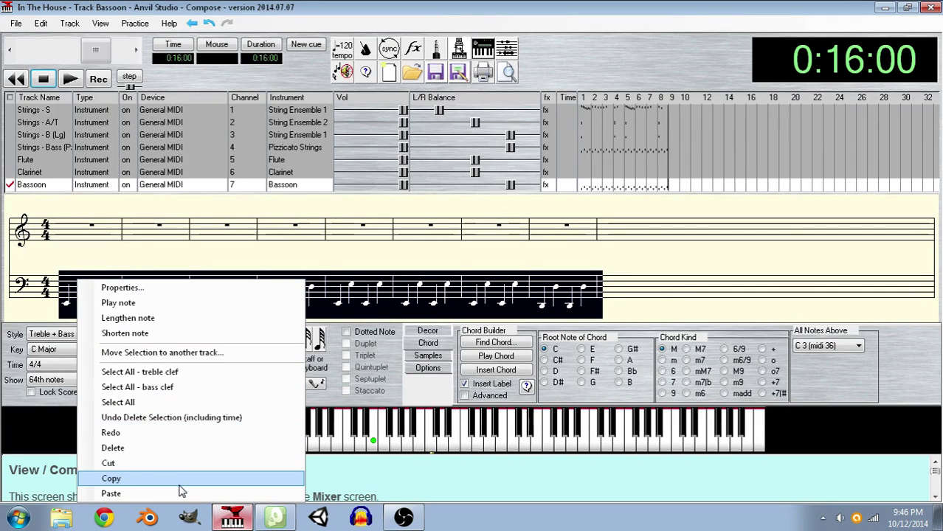
left_click(175, 294)
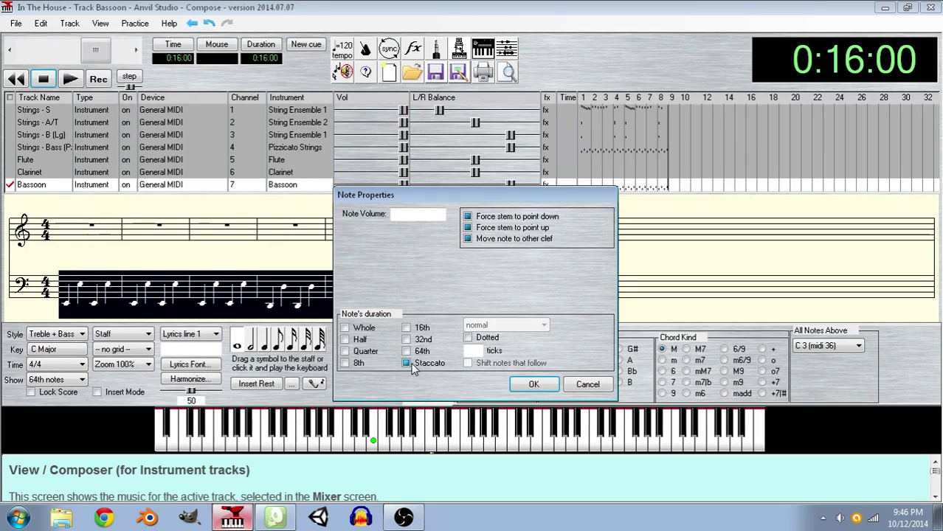
left_click(535, 385)
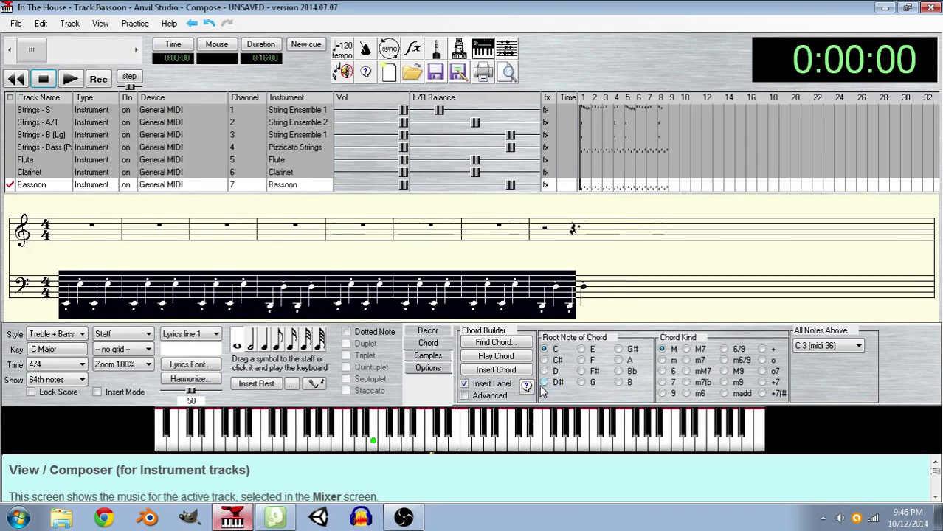
left_click(620, 275)
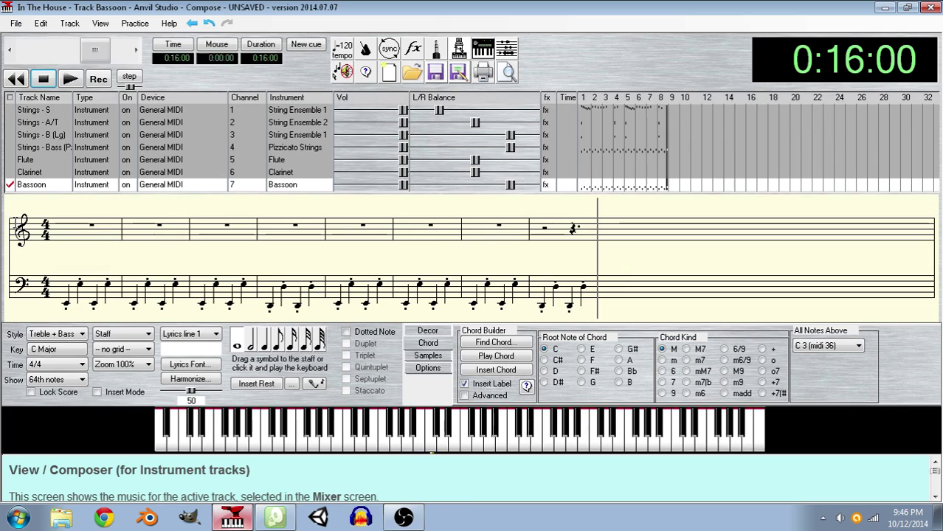
- Play the song through from the start, rewind to the beginning and save it
key("Home")
left_click(69, 79)
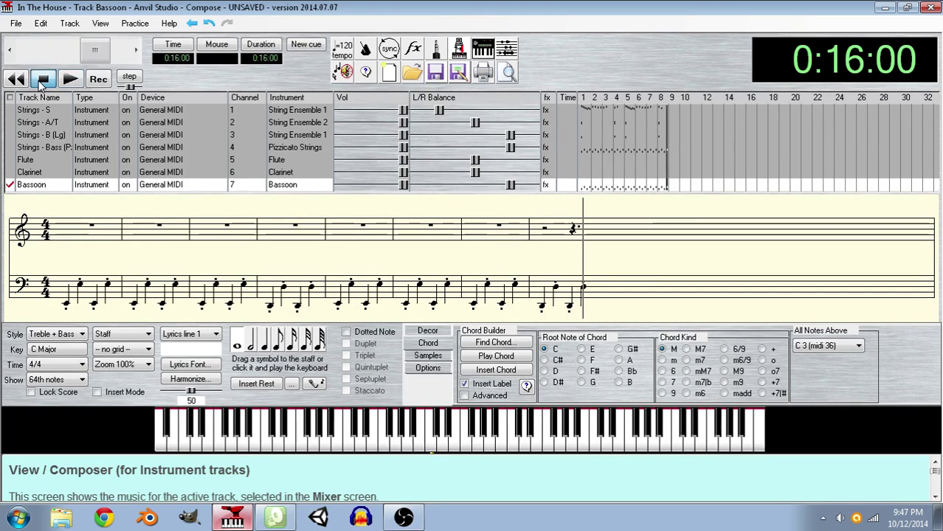
left_click(16, 79)
left_click(16, 23)
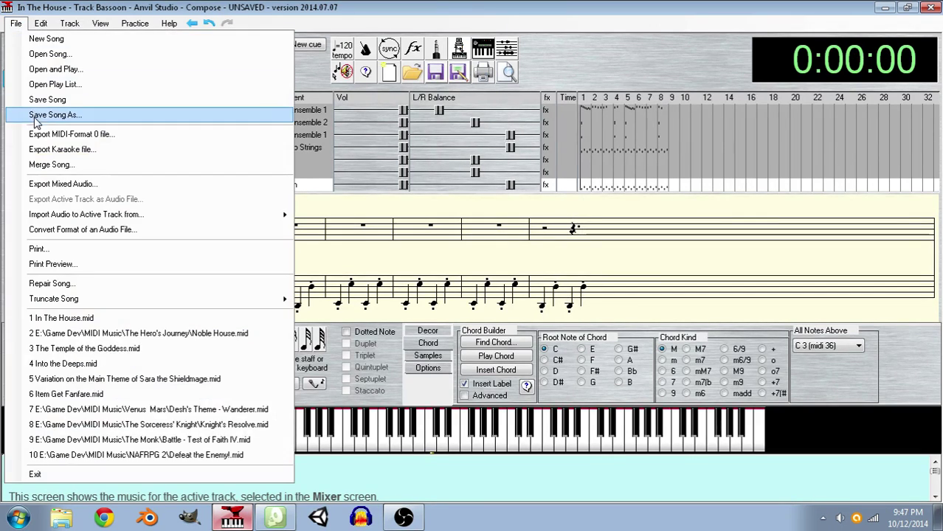
left_click(29, 99)
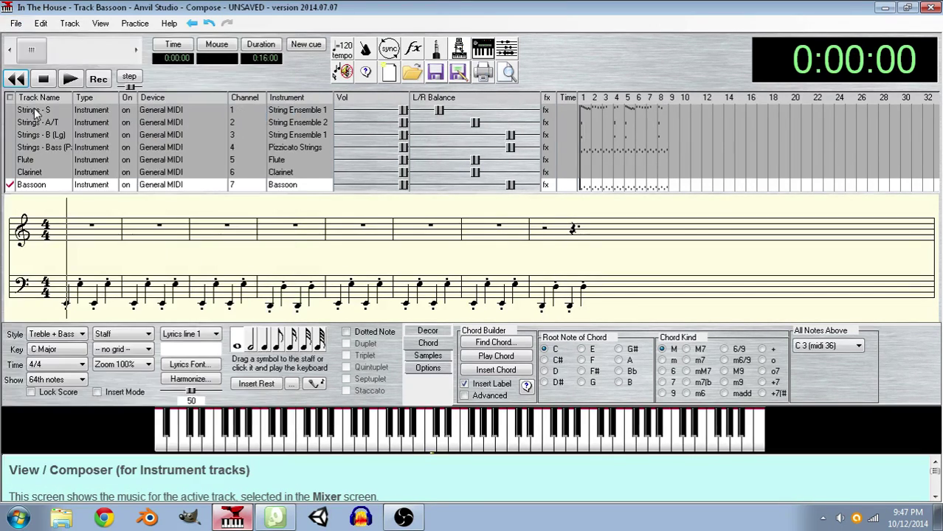
- Switch to SynthFont and assign the Clarinet.sf2 sound font to the Clarinet track
left_click(270, 519)
left_click(415, 277)
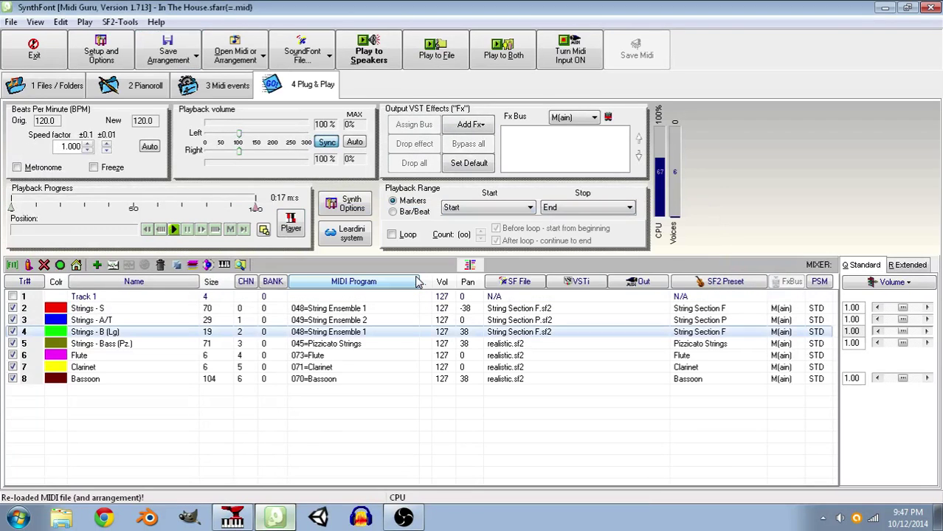
left_click(509, 367)
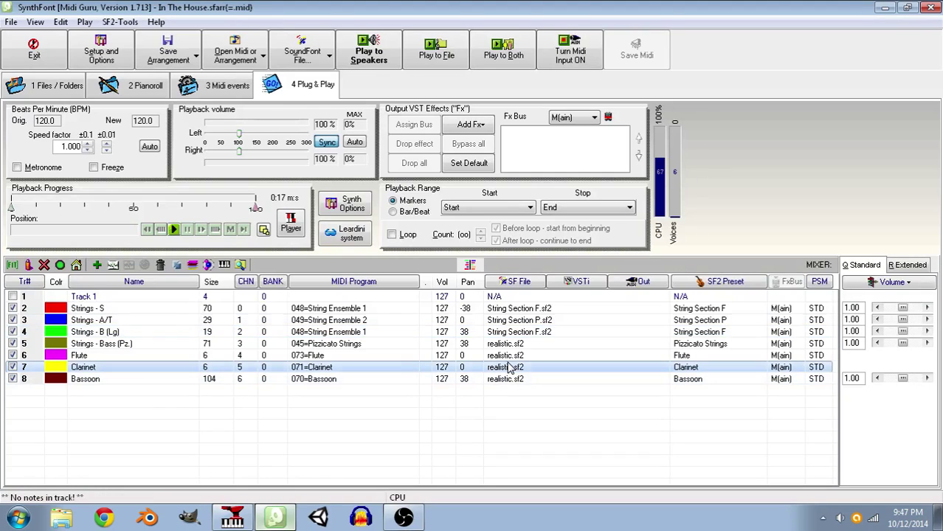
left_click(519, 284)
mouse_move(567, 522)
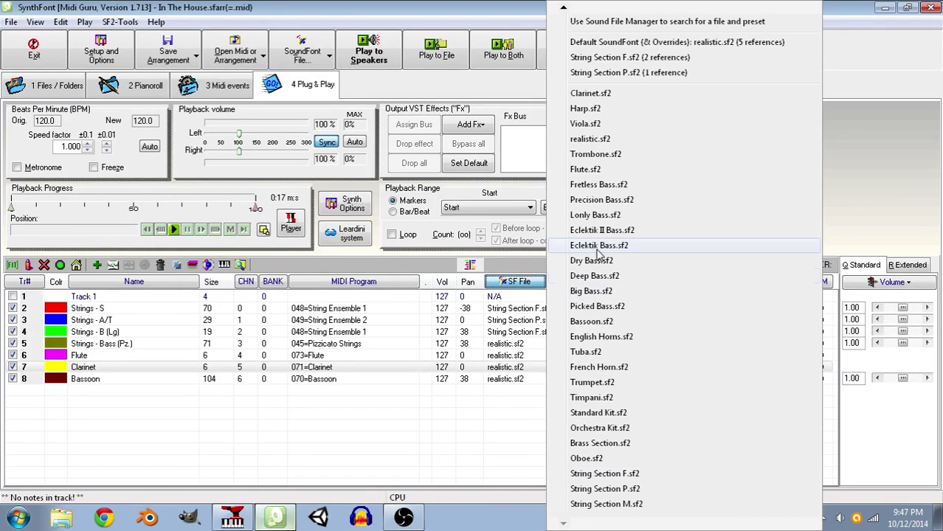
left_click(591, 93)
left_click(506, 368)
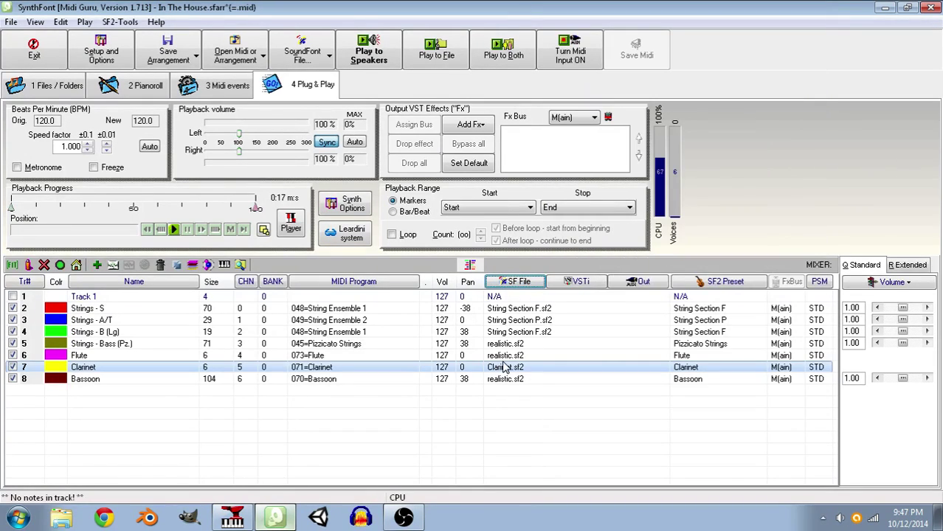
- Assign the Flute.sf2 sound font to the Flute track and save the arrangement
left_click(505, 356)
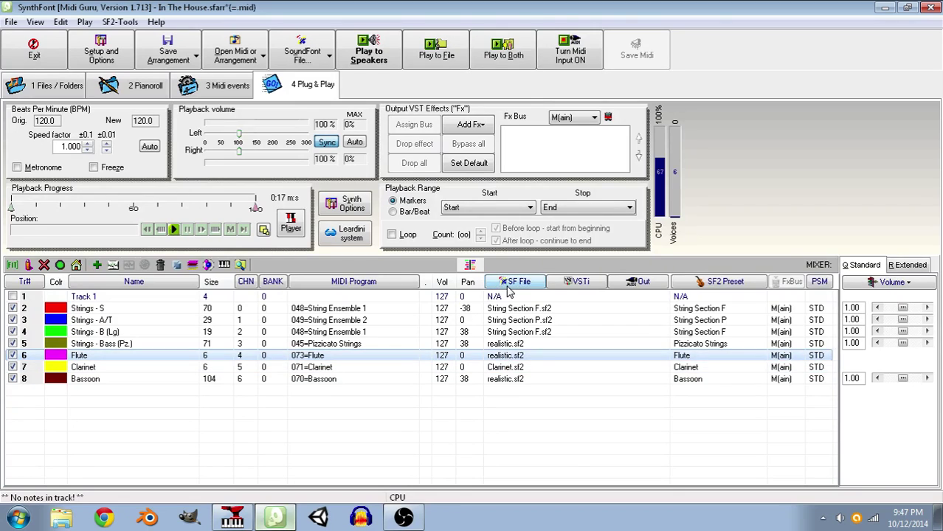
left_click(517, 281)
scroll(591, 347, "down", 1)
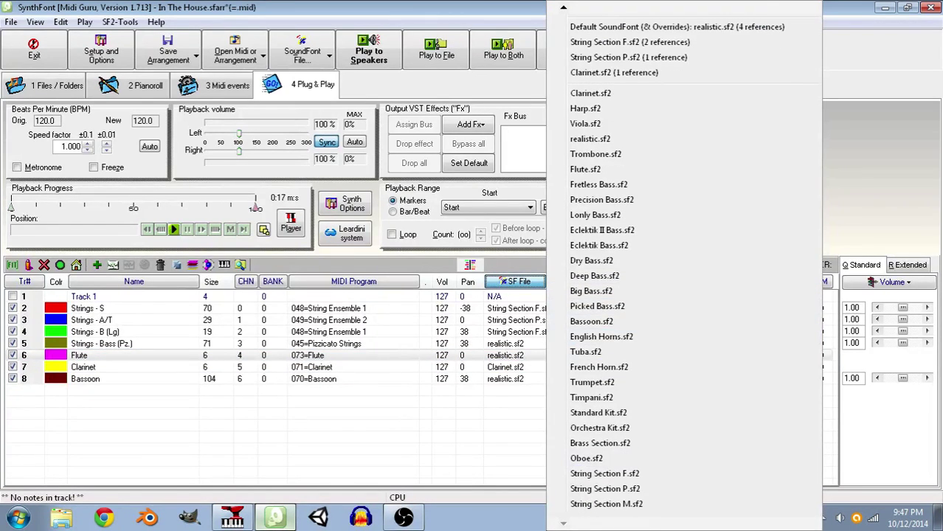
left_click(595, 172)
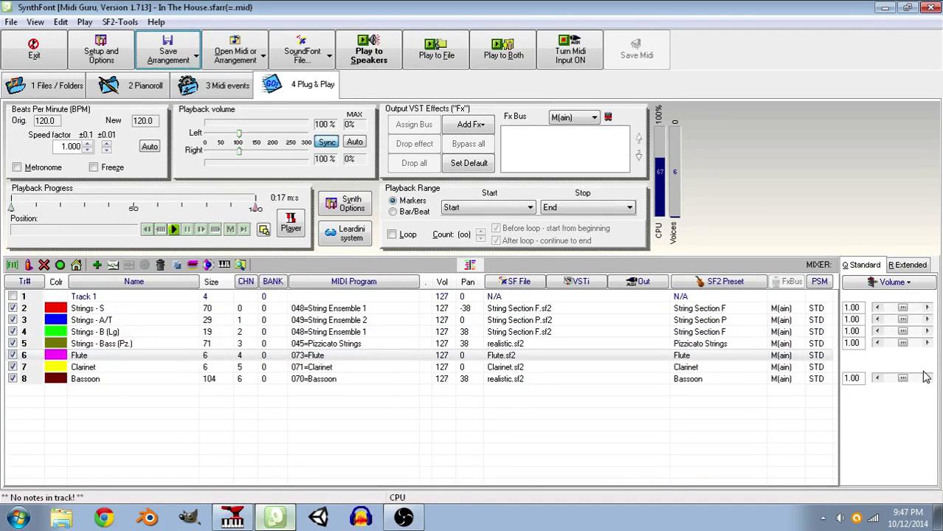
- Switch to Anvil Studio and open the Clarinet track's treble staff with a sixteenth-note E, a sixteenth-note F# and an eighth-note E
left_click(232, 519)
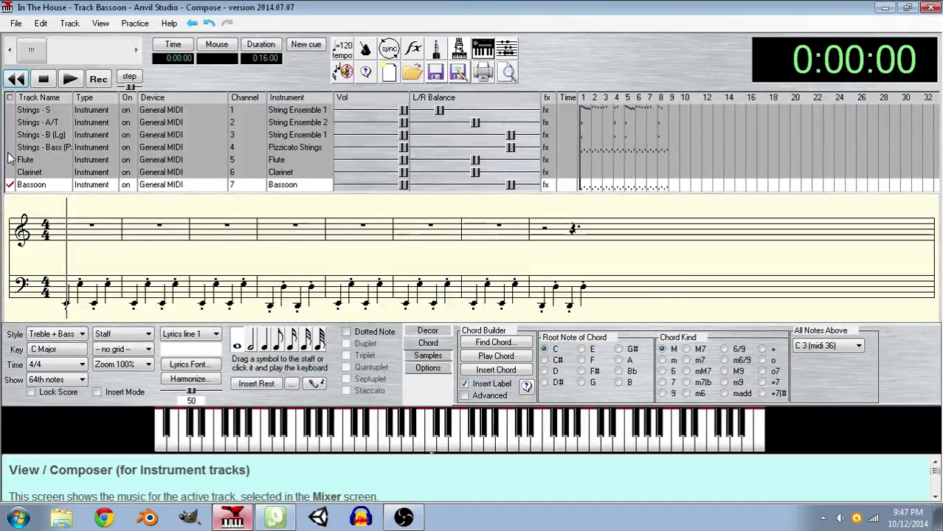
left_click(21, 174)
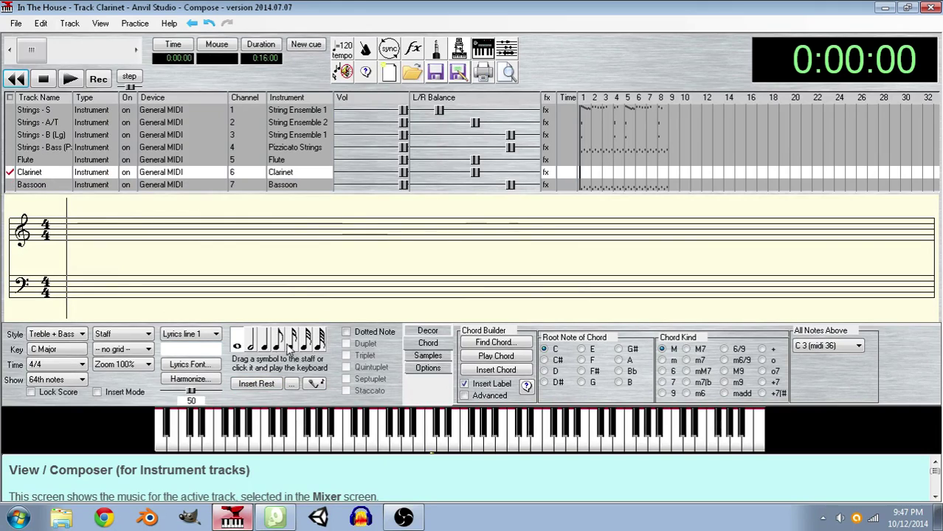
left_click(345, 344)
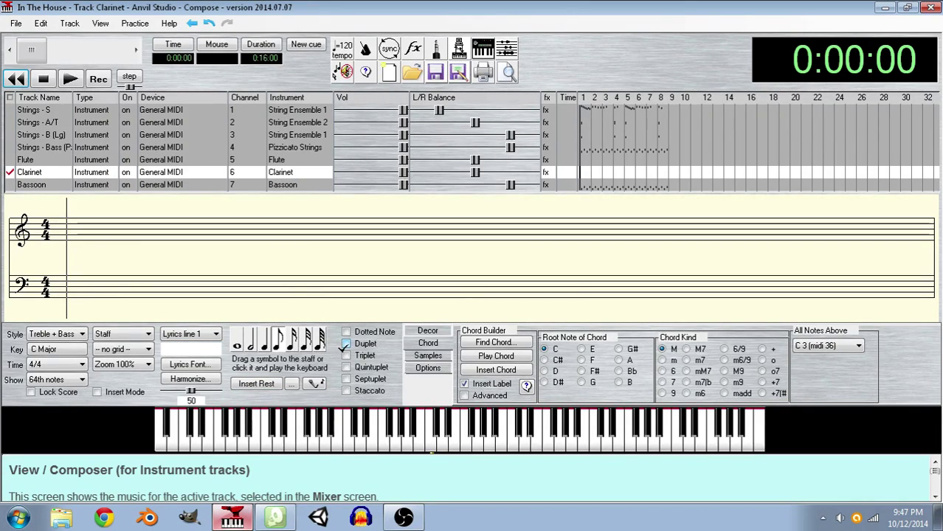
left_click(346, 344)
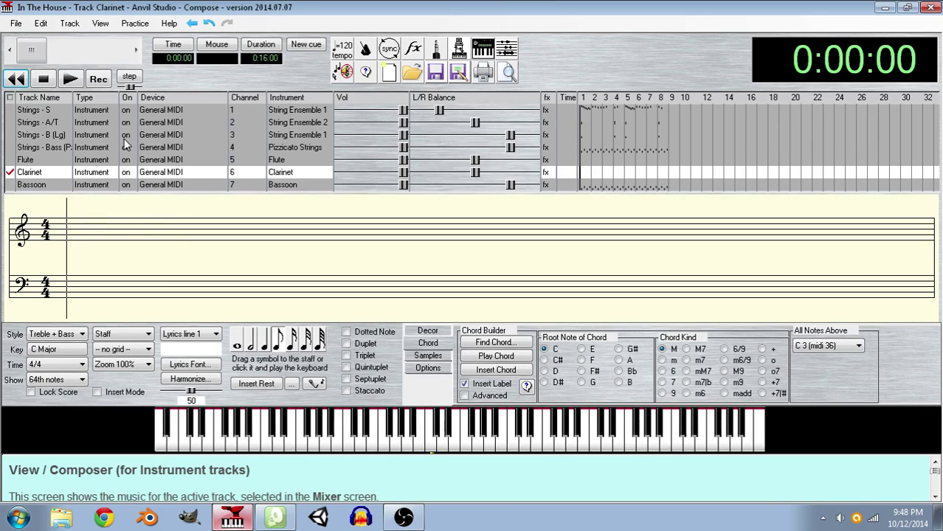
left_click(295, 341)
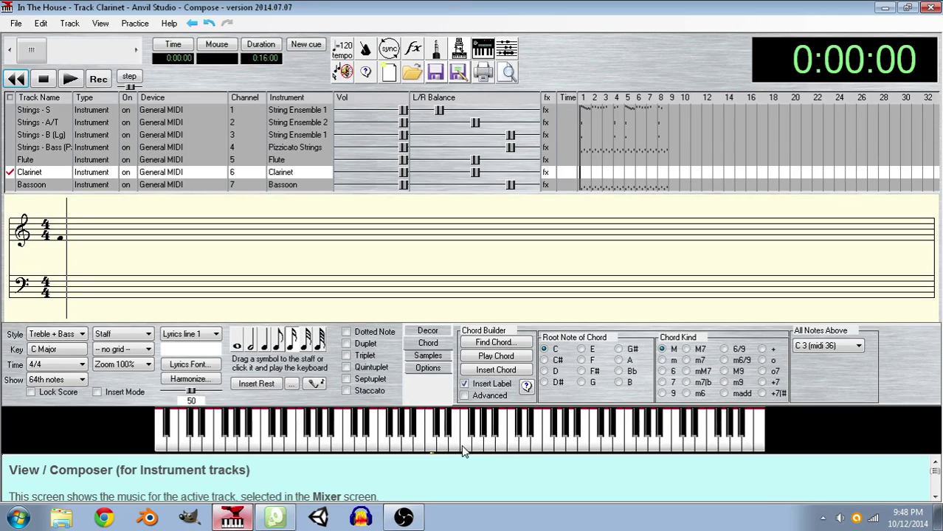
left_click(537, 450)
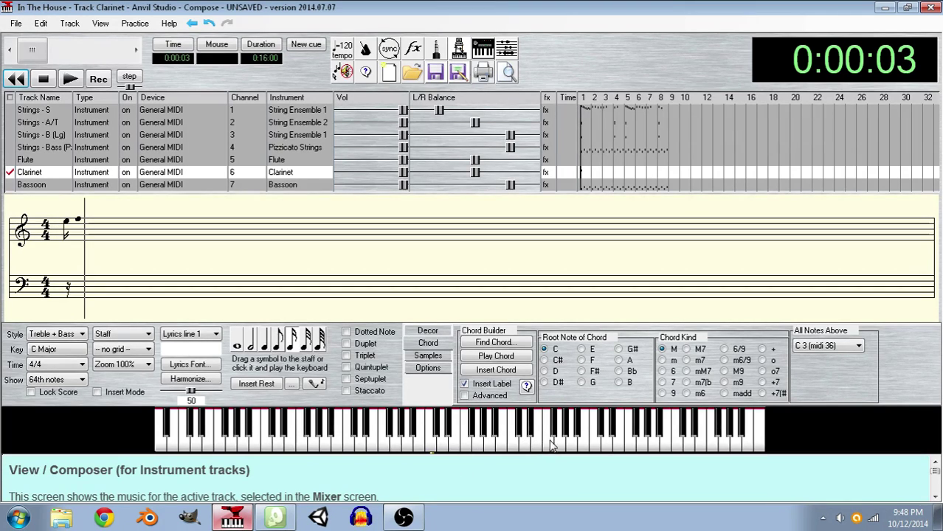
left_click(552, 445)
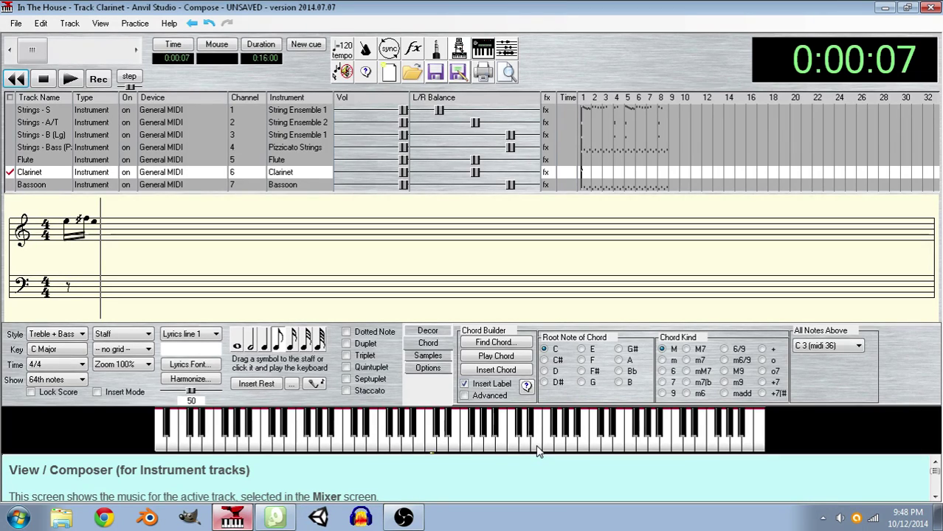
left_click(540, 452)
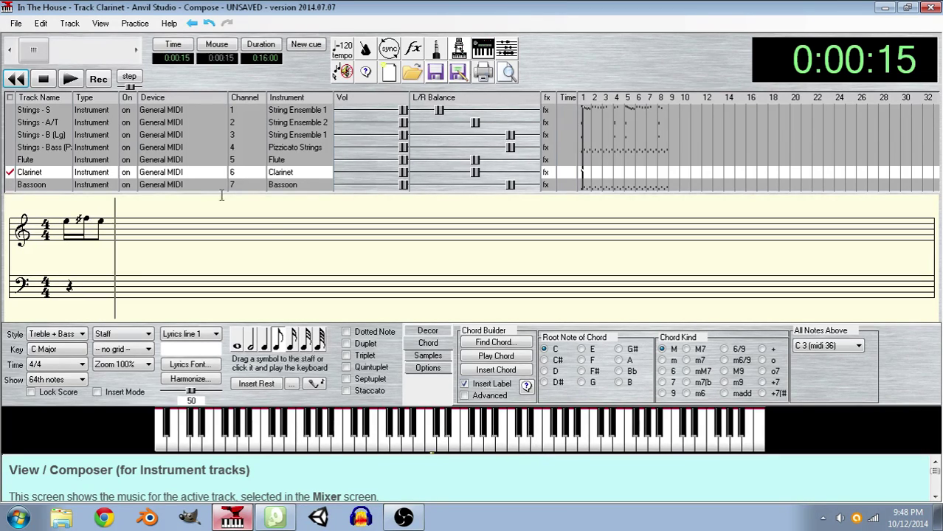
- Compare the opening of Strings - S with the Clarinet part and mute the Strings - S track
left_click(41, 109)
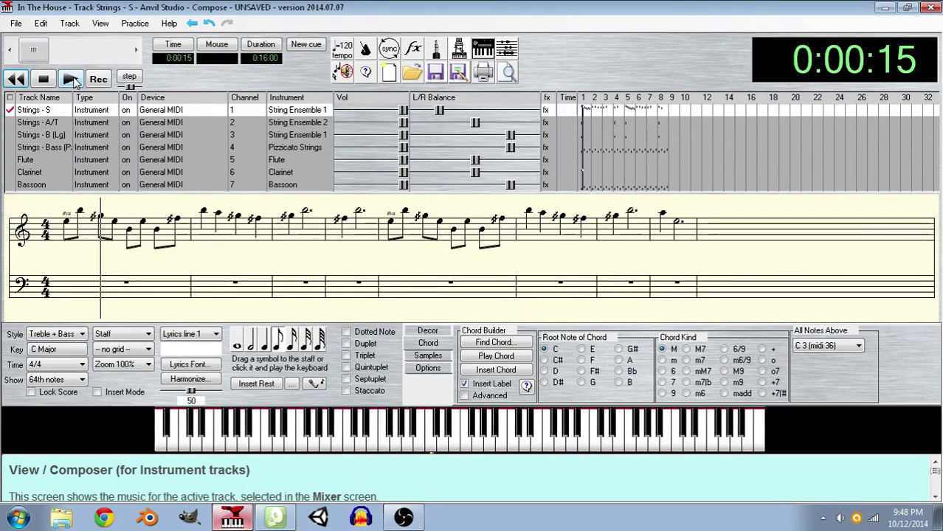
left_click(35, 172)
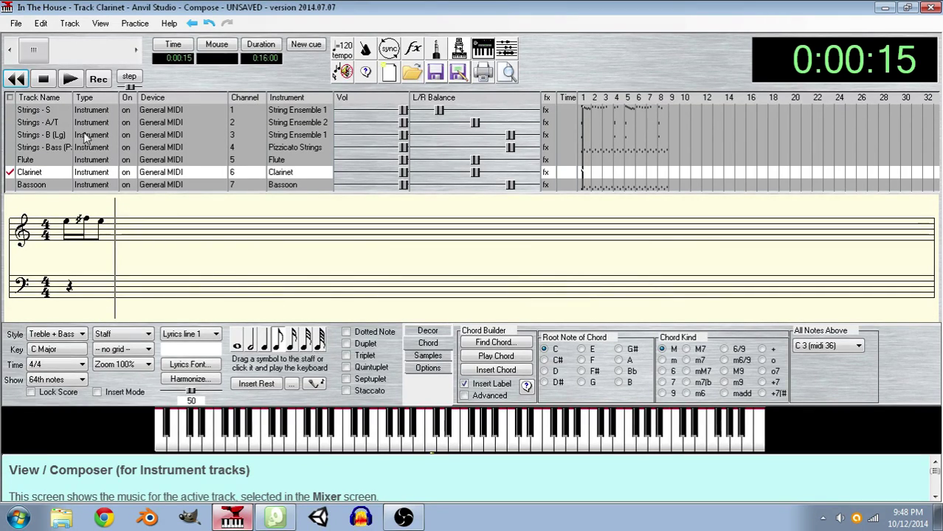
left_click(33, 110)
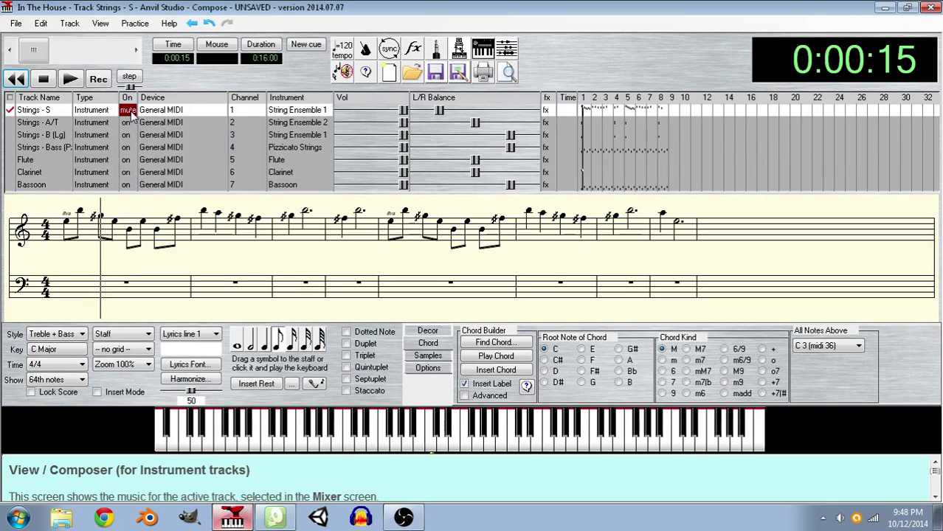